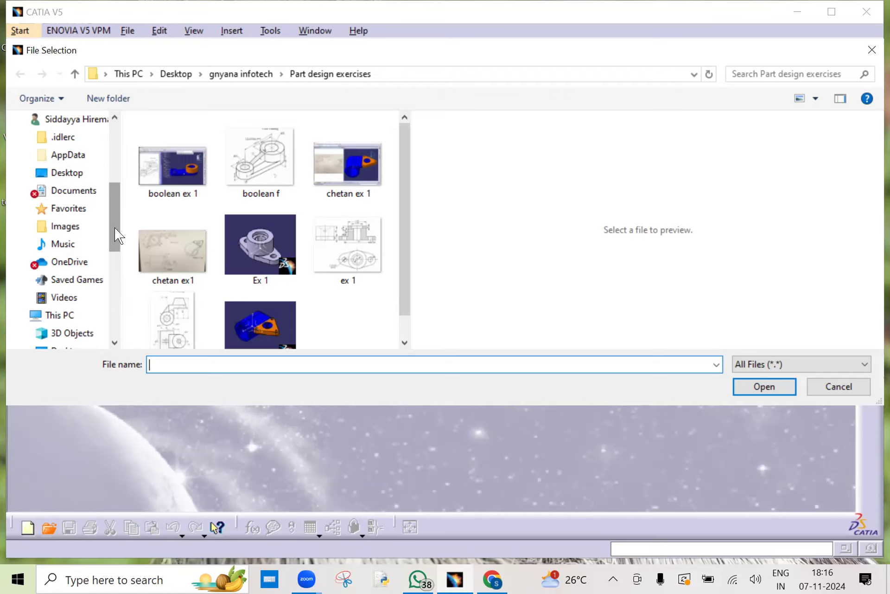
- Browse to the Downloads folder inside Documents and extract the screw-jack-catia-v5-v6-part-design-assembly-1.snapshot.2 archive there
drag(115, 227, 113, 156)
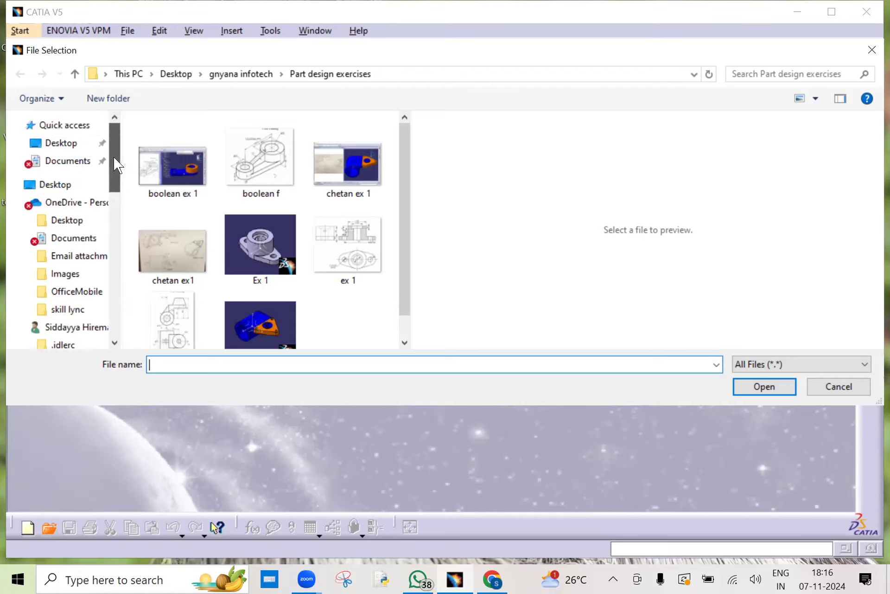
click(81, 160)
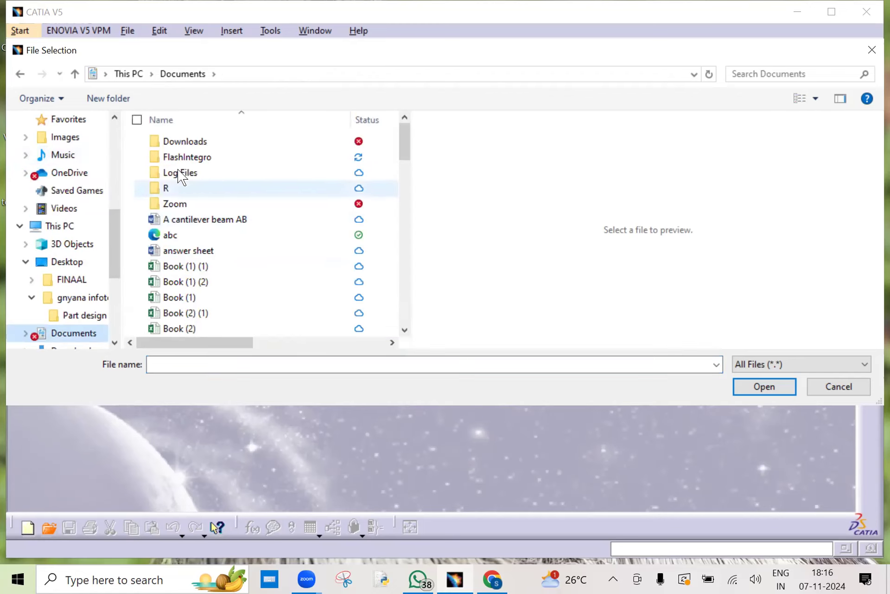
click(187, 137)
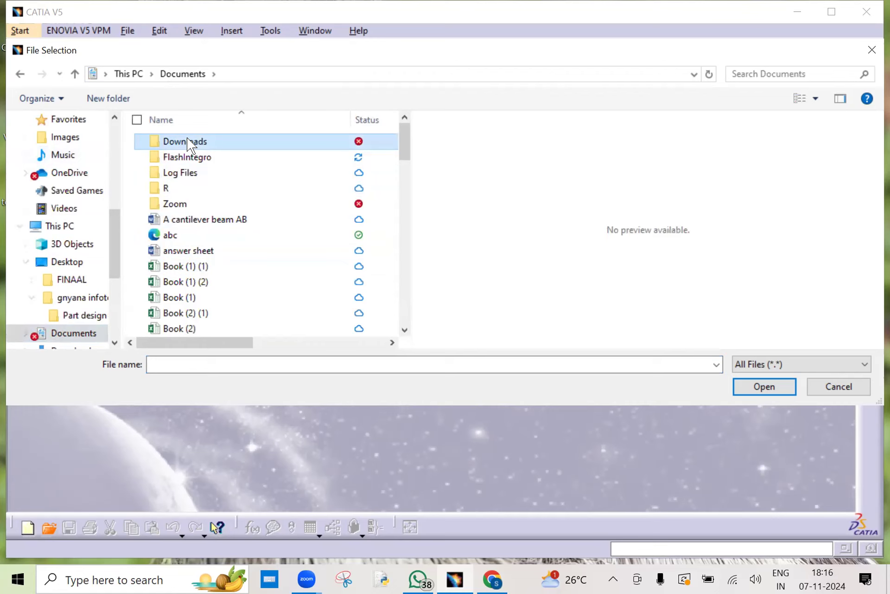
double_click(188, 137)
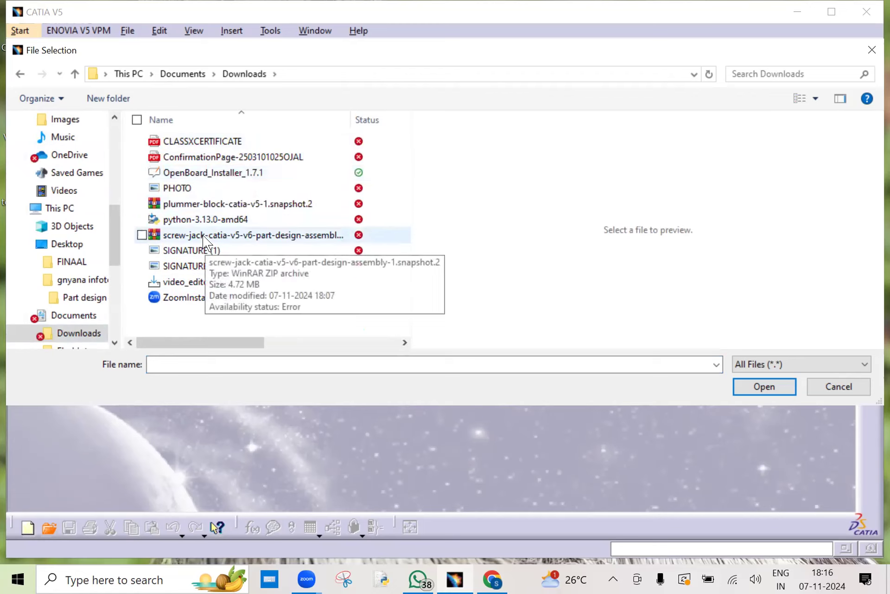
click(186, 235)
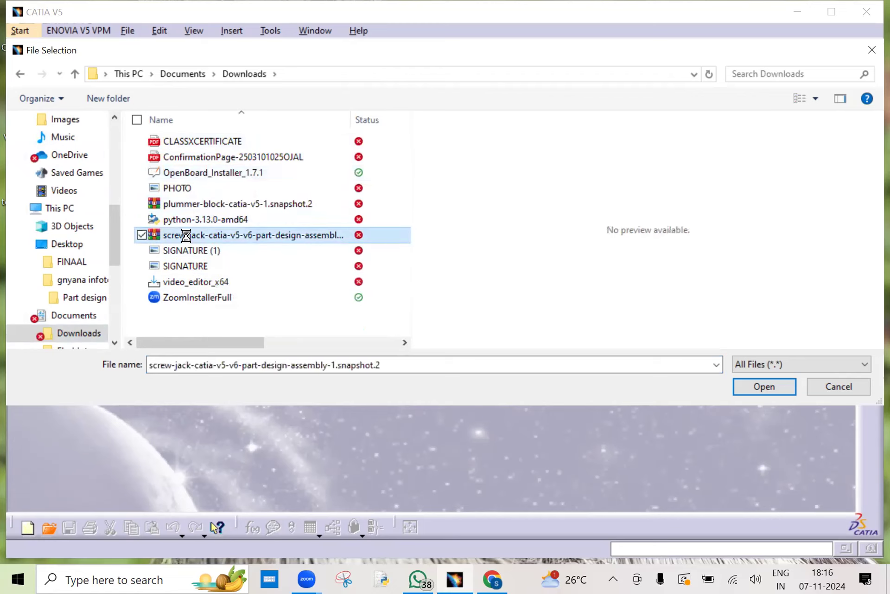
right_click(185, 236)
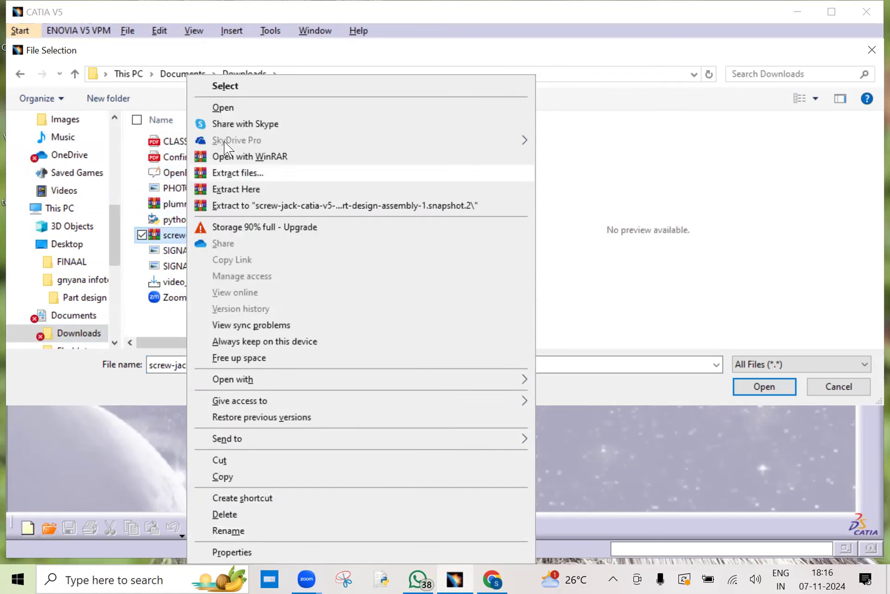
click(246, 188)
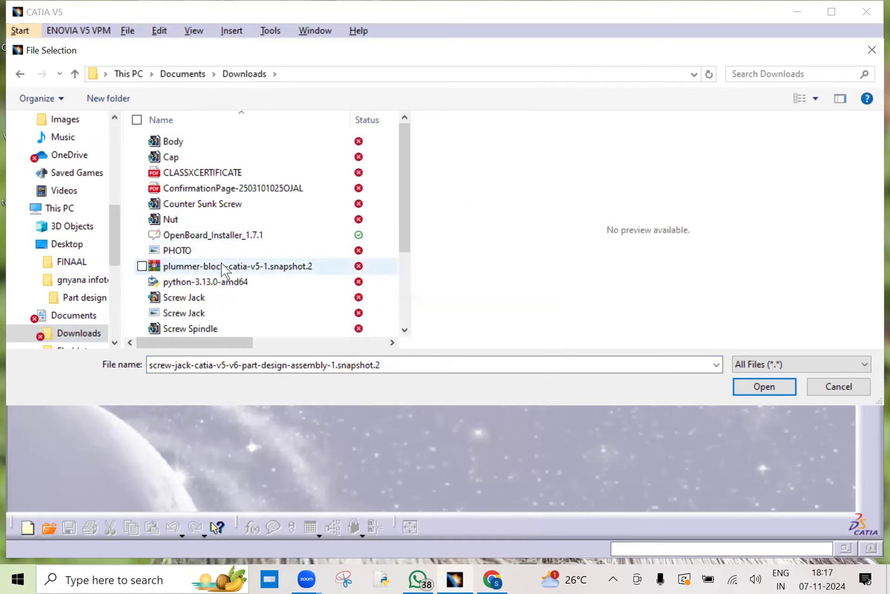
- Open the extracted Screw Jack file of type CATIA Product from the Downloads folder
drag(402, 213, 405, 255)
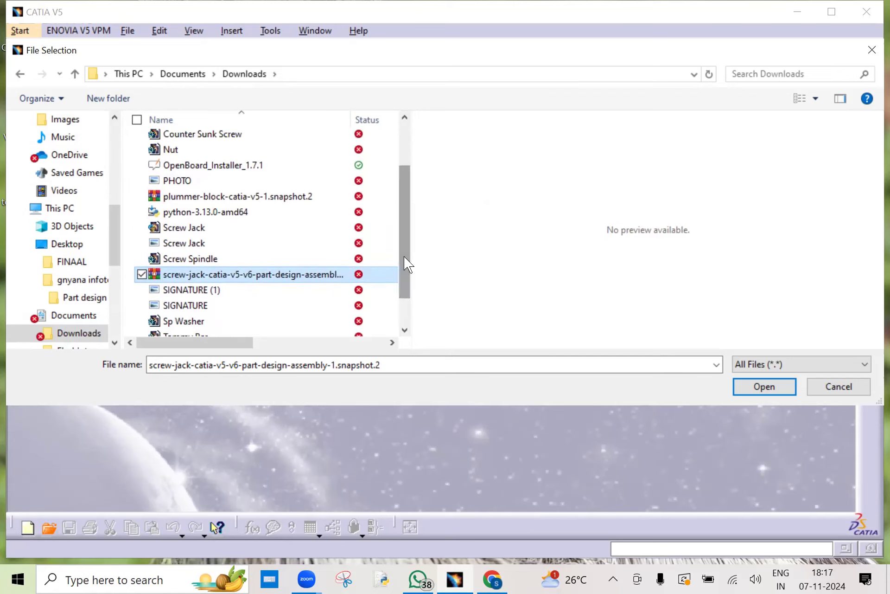
click(191, 257)
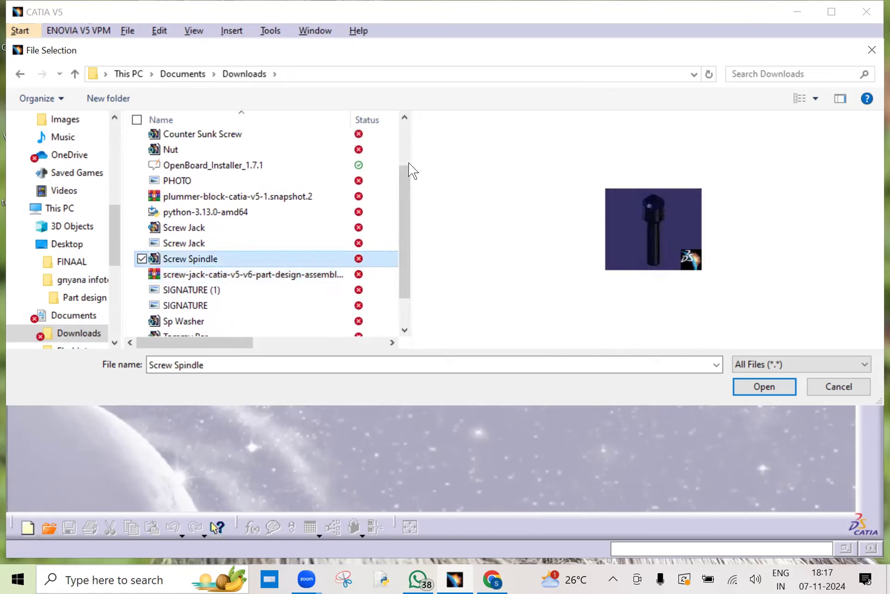
drag(408, 158, 672, 150)
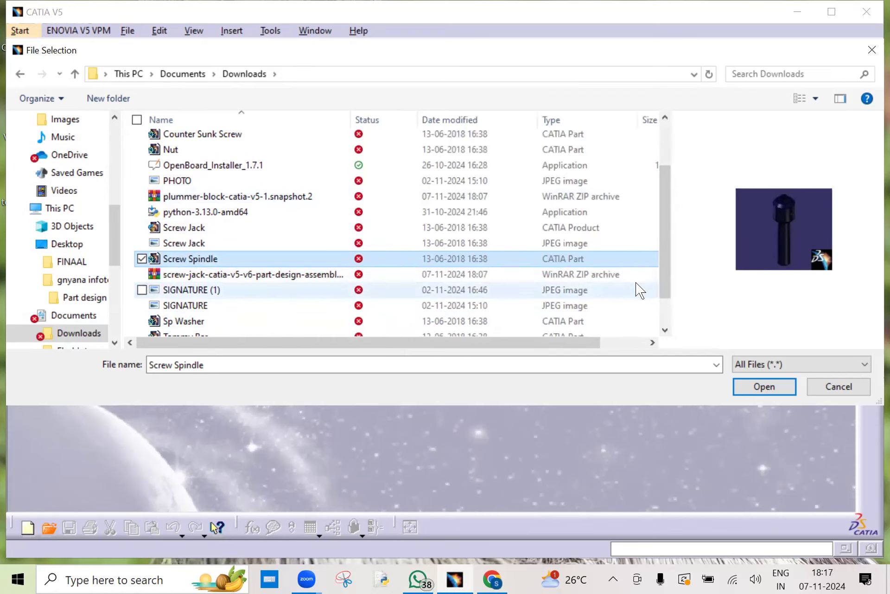
drag(666, 267, 661, 312)
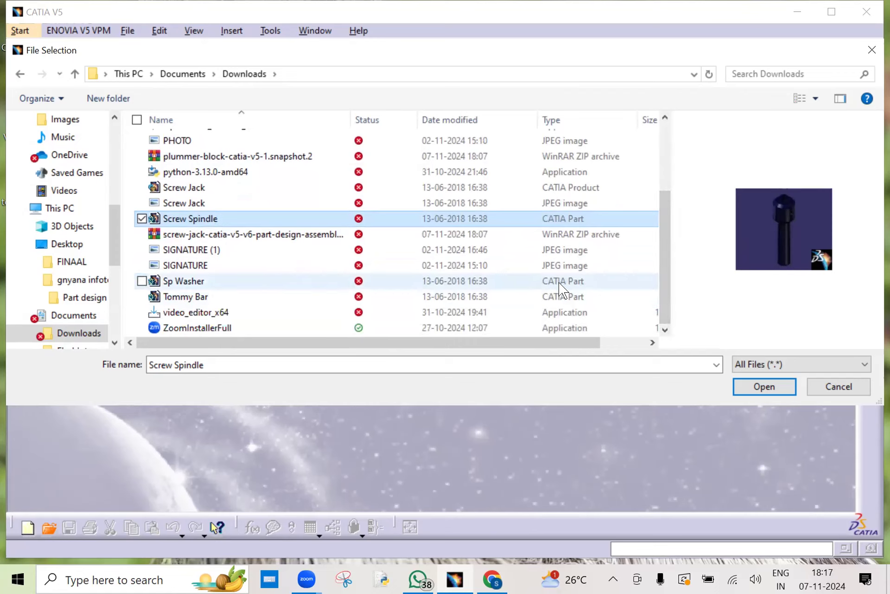
click(566, 189)
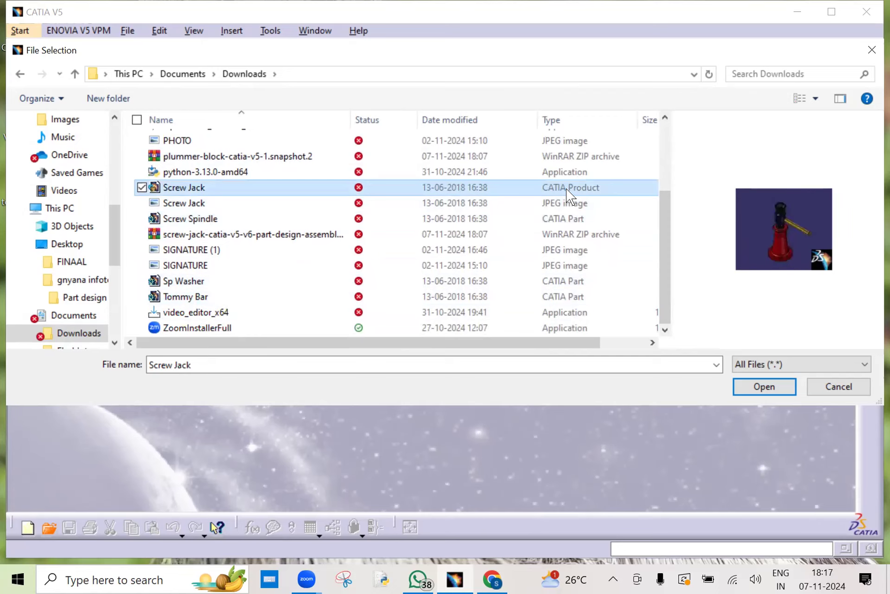
double_click(566, 188)
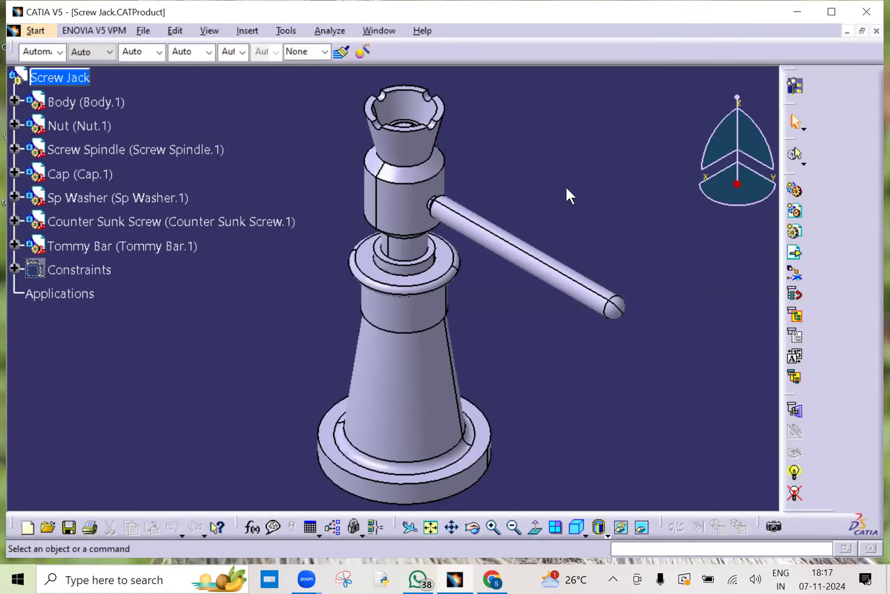
- Create a new drawing in the Drafting workbench while the Screw Jack assembly is open
middle_drag(389, 235, 496, 88)
middle_drag(564, 334, 561, 415)
middle_drag(500, 374, 481, 377)
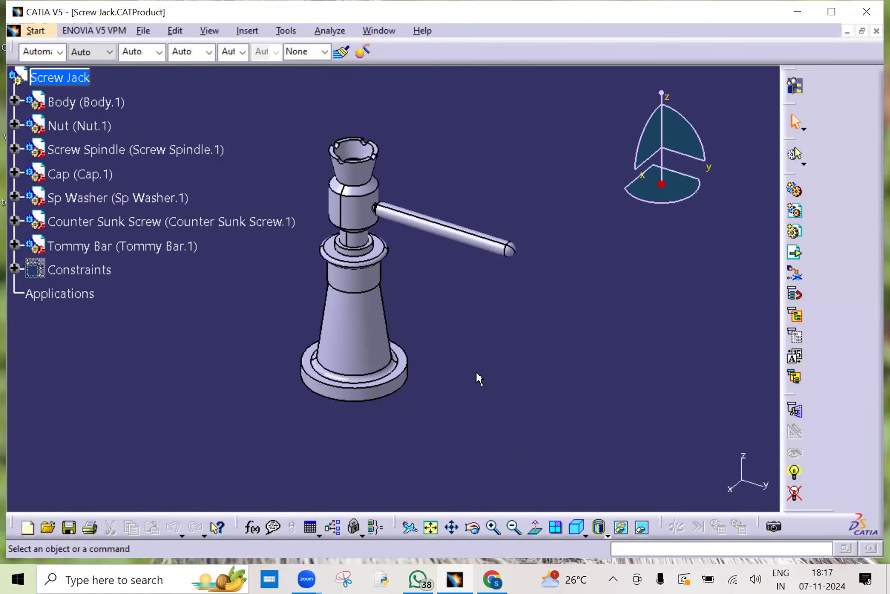
click(36, 30)
mouse_move(59, 73)
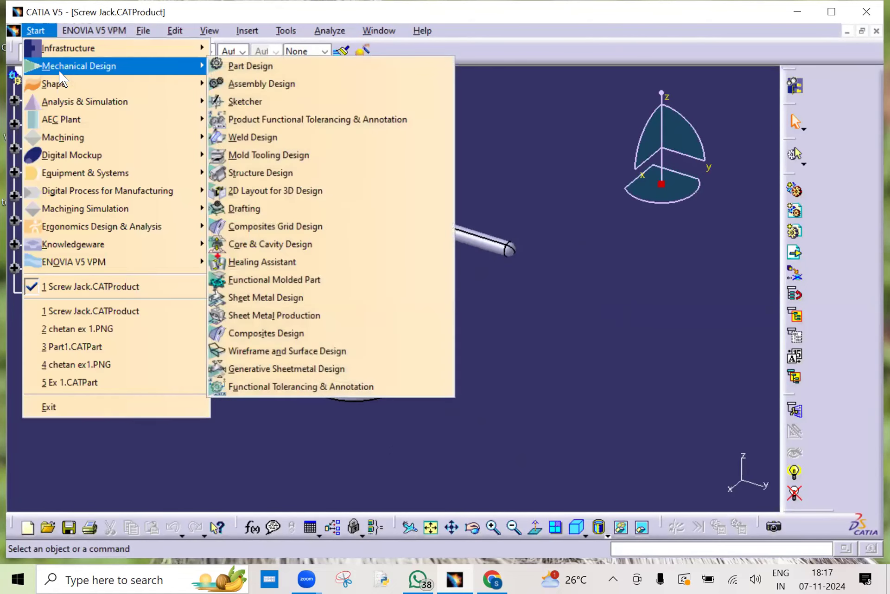
click(262, 210)
click(618, 490)
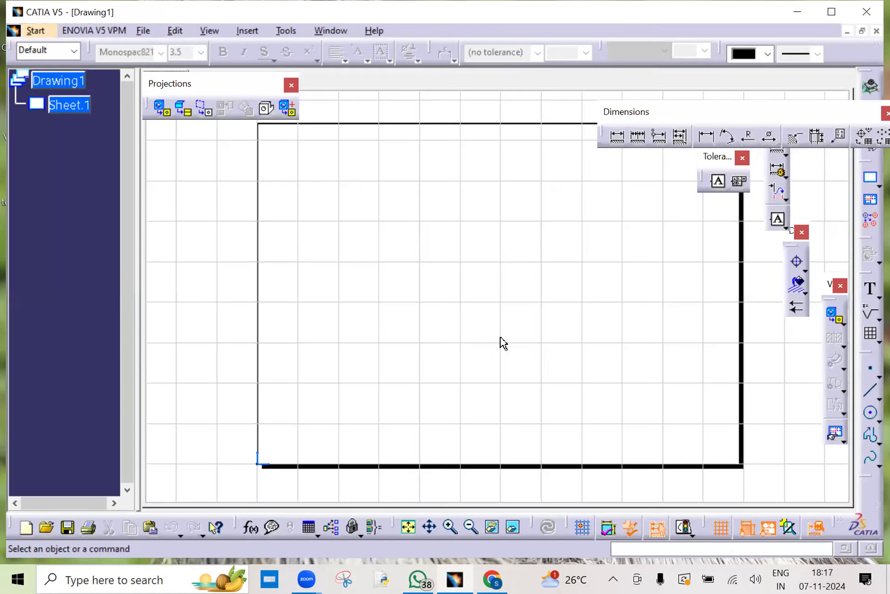
- Start a Front View projection and pick a horizontal face of the Screw Jack assembly as its reference plane
click(159, 104)
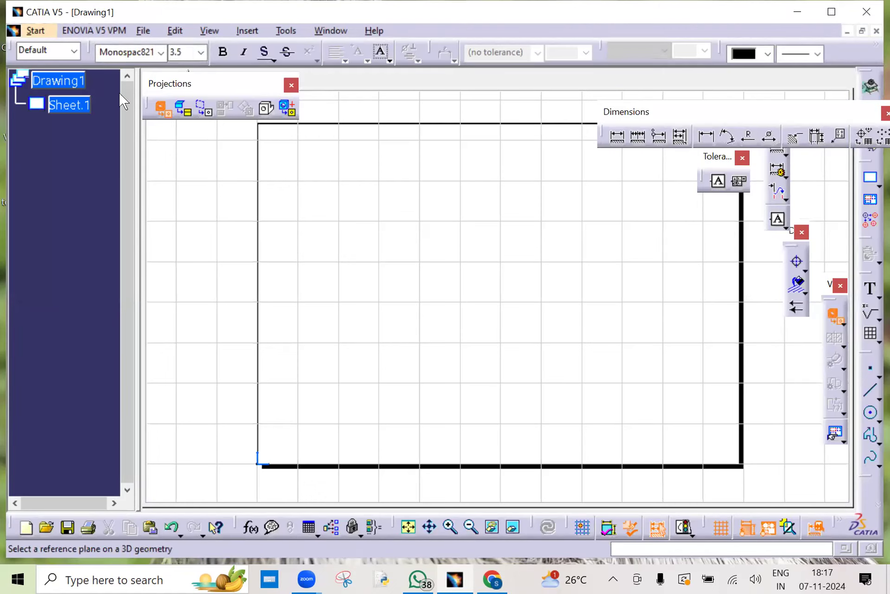
click(332, 28)
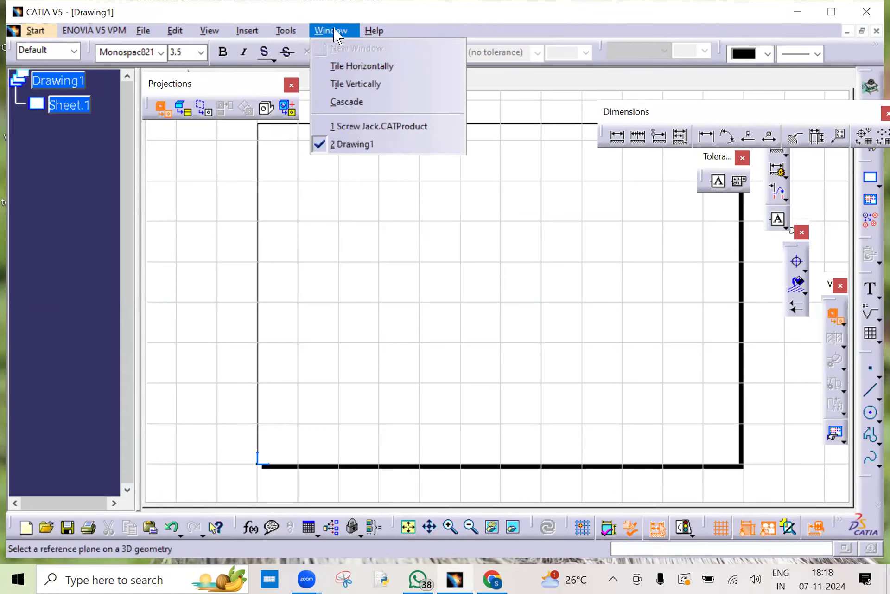
click(369, 125)
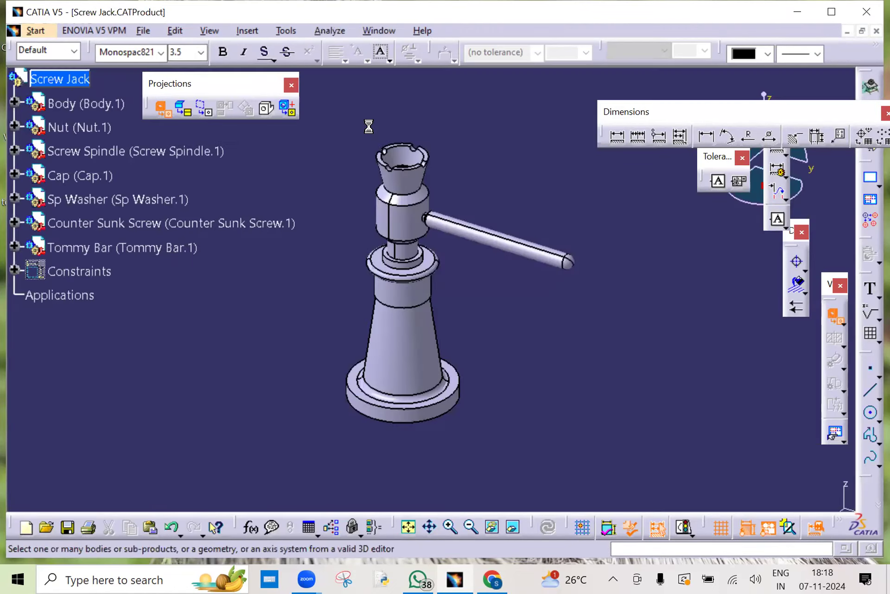
middle_drag(443, 352, 540, 280)
click(465, 317)
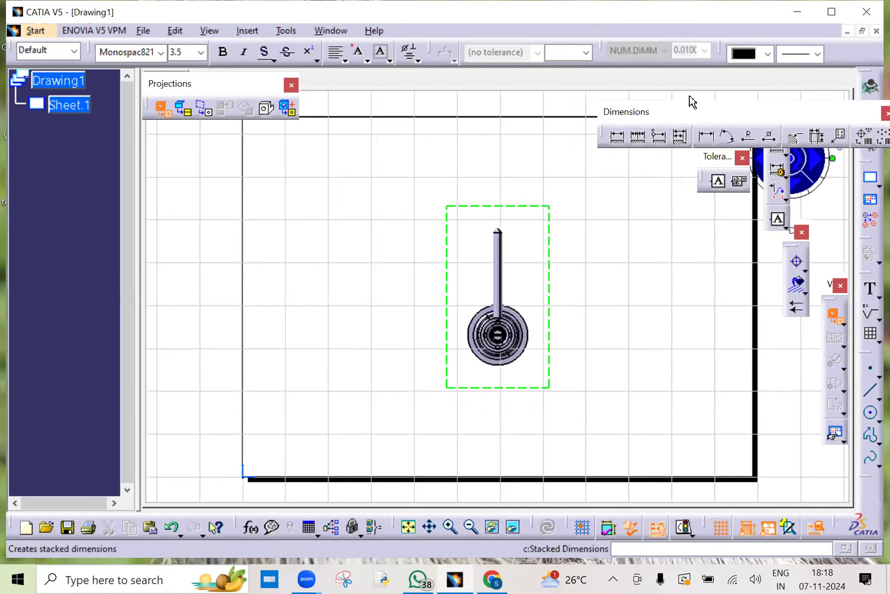
- Rotate the view preview to an upright side elevation with the tommy bar pointing right, clearing the floating toolbars out of the way
drag(690, 115, 298, 214)
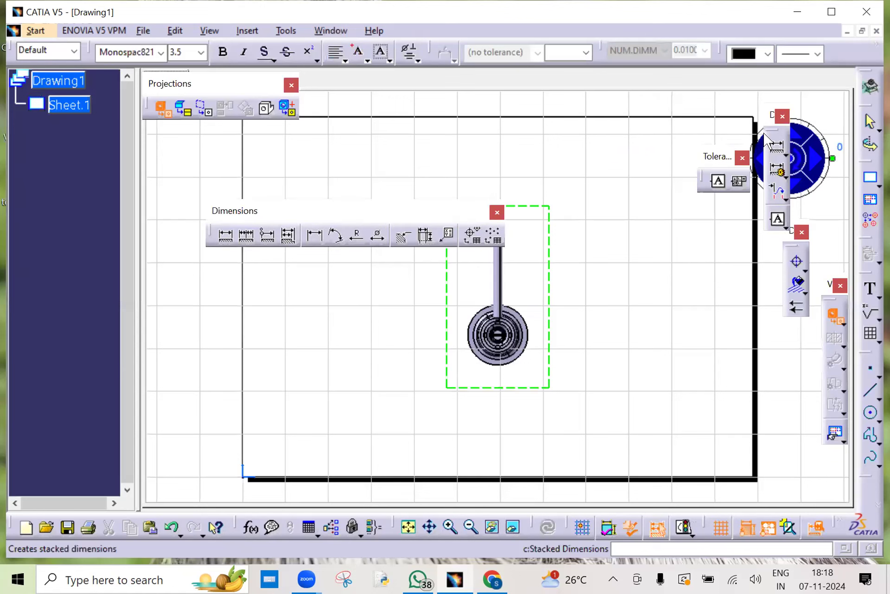
drag(741, 327, 738, 401)
click(796, 140)
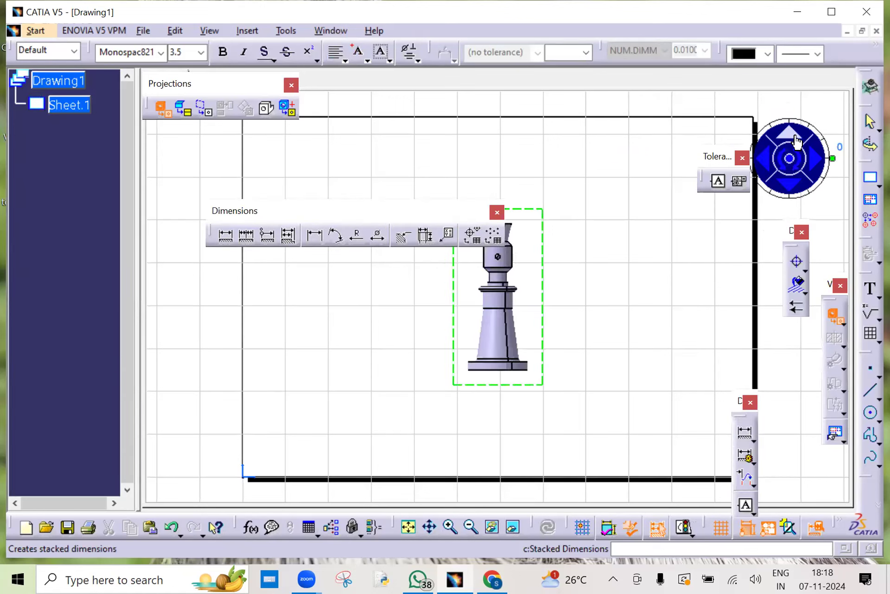
click(770, 160)
drag(340, 209, 343, 123)
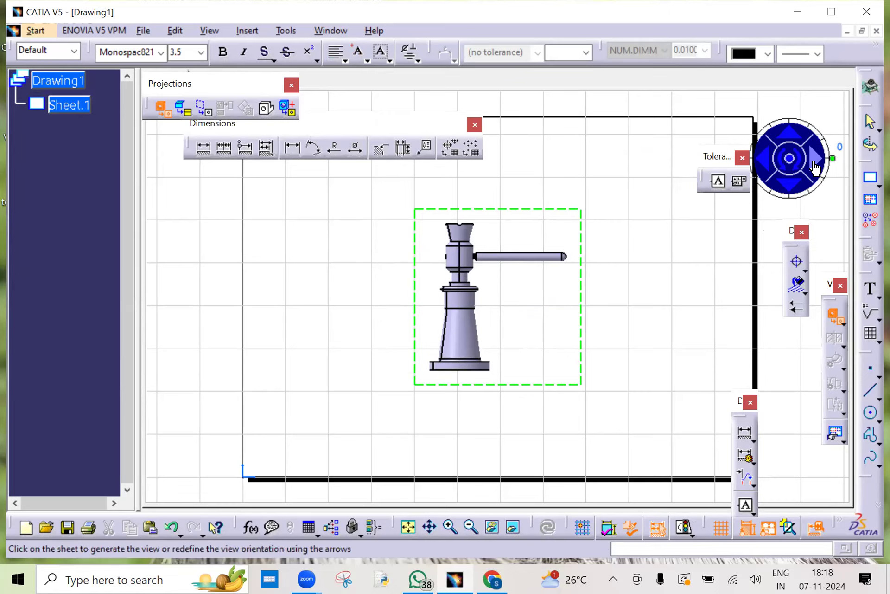
click(742, 157)
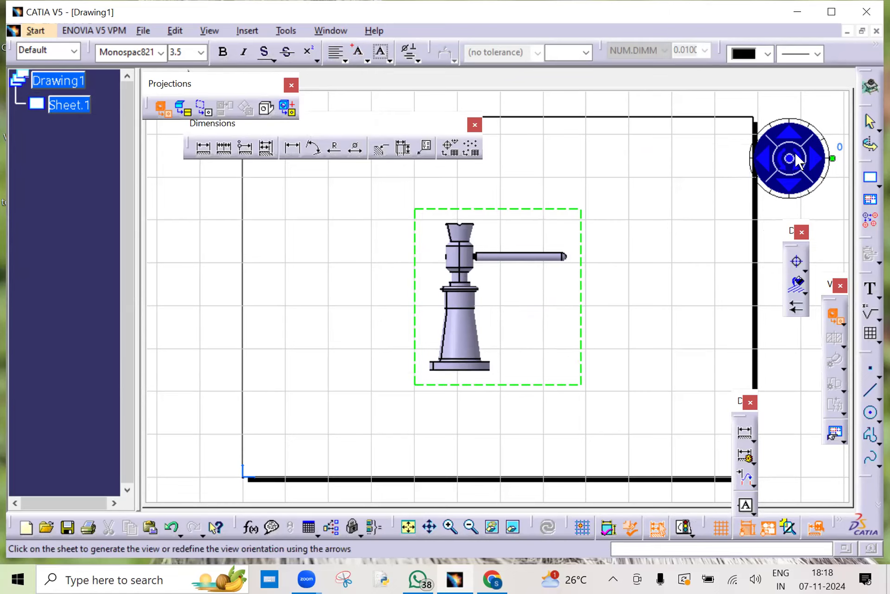
- Try other orientations of the front view preview, including a 30-degree in-plane rotation
click(761, 163)
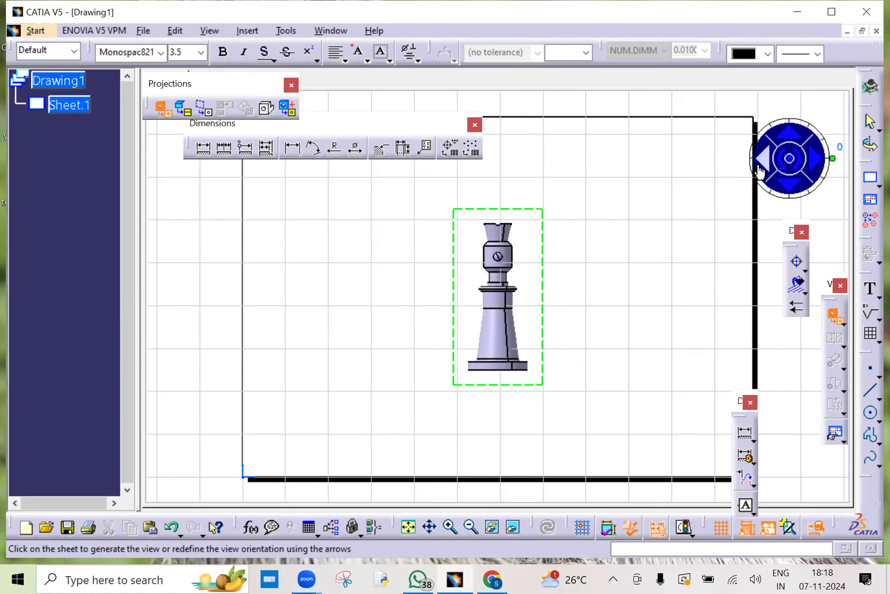
click(759, 171)
click(779, 163)
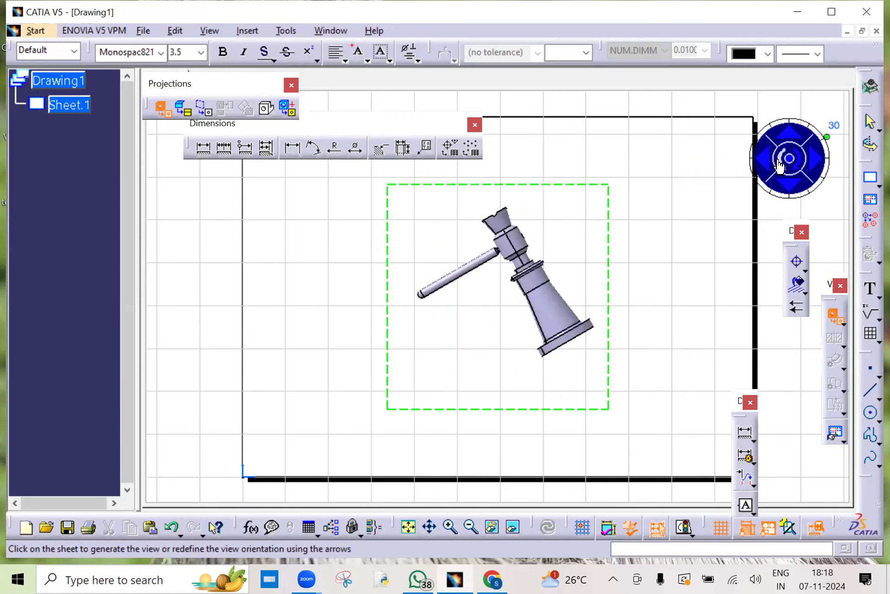
click(799, 165)
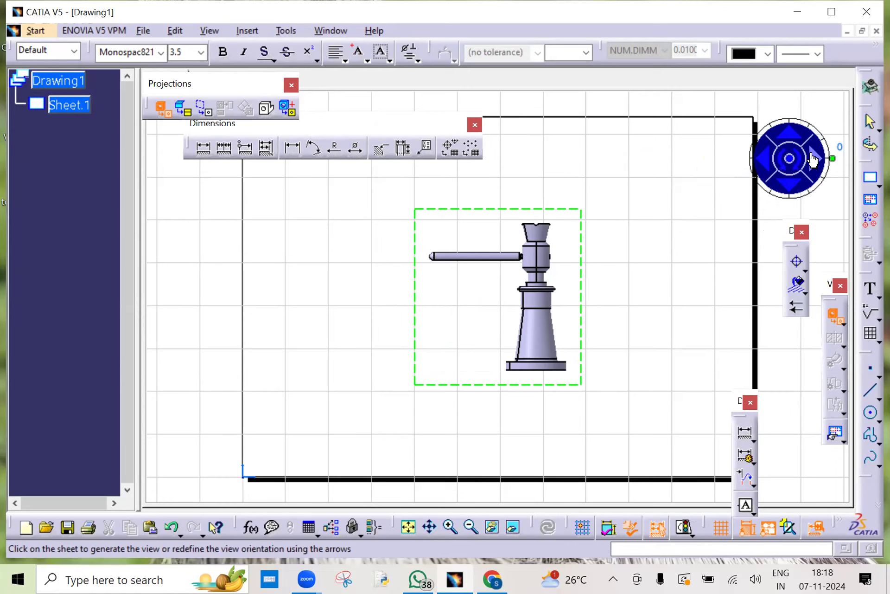
click(813, 159)
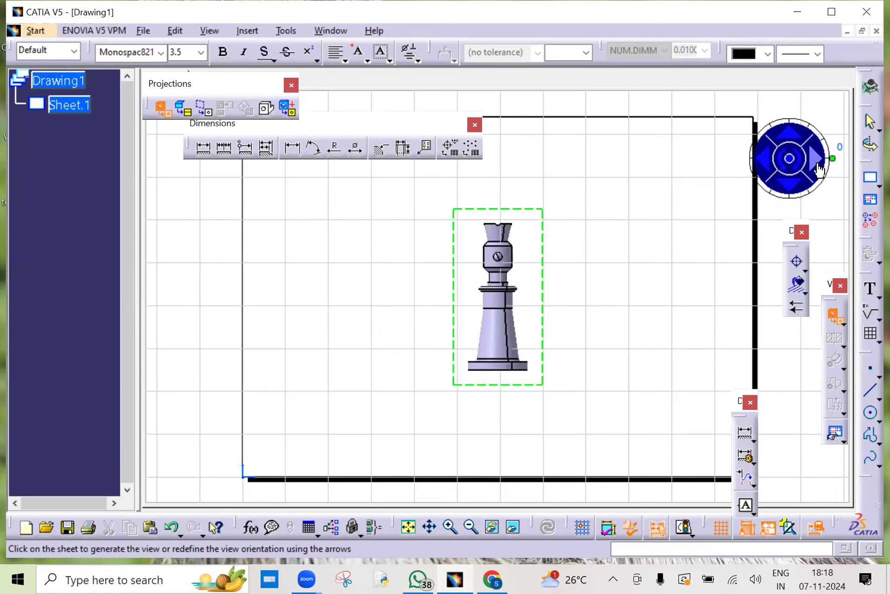
click(819, 167)
- Set the preview upright with the tommy bar pointing right and generate the front view on the sheet
click(819, 167)
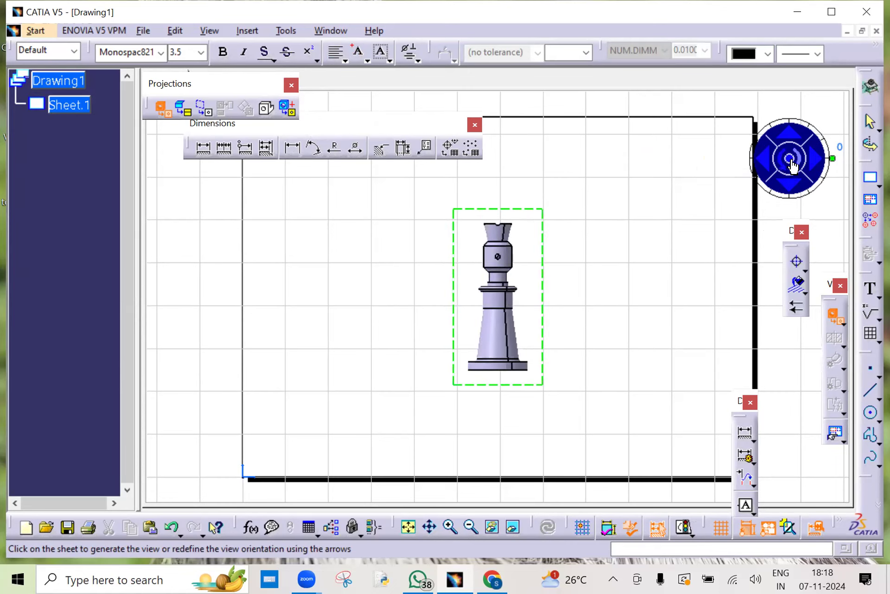
click(768, 160)
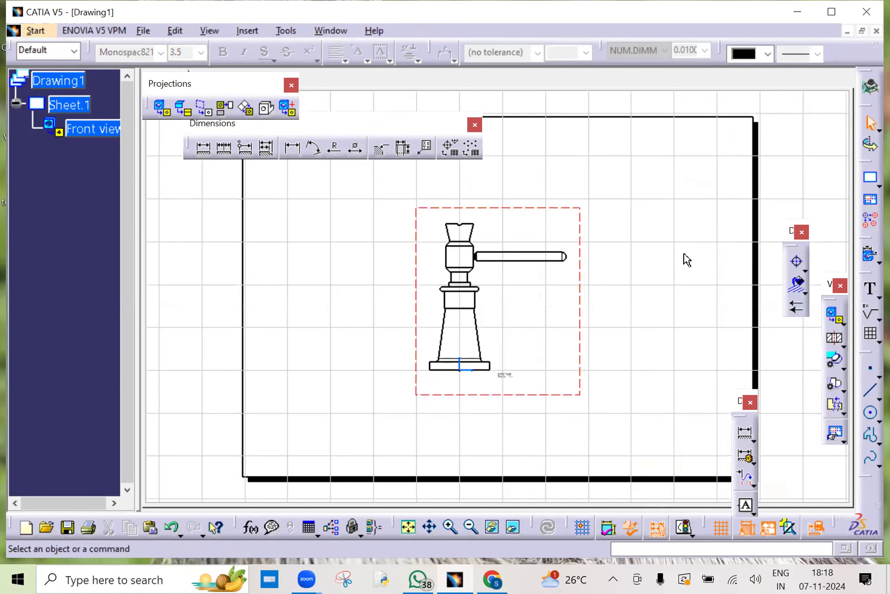
- Delete the "Front view Scale: 1:1" label text below the front view of the screw jack
mouse_move(592, 370)
ctrl+middle_down()
mouse_move(539, 390)
mouse_move(531, 322)
mouse_move(538, 413)
mouse_move(552, 420)
mouse_move(513, 179)
mouse_move(501, 284)
mouse_move(594, 403)
ctrl+middle_up()
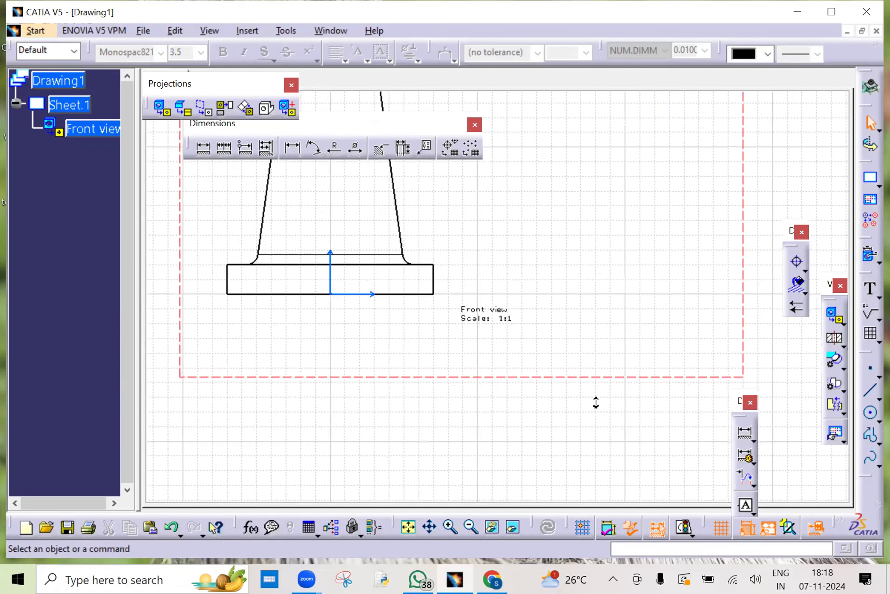
ctrl+middle_drag(580, 341, 477, 324)
click(469, 320)
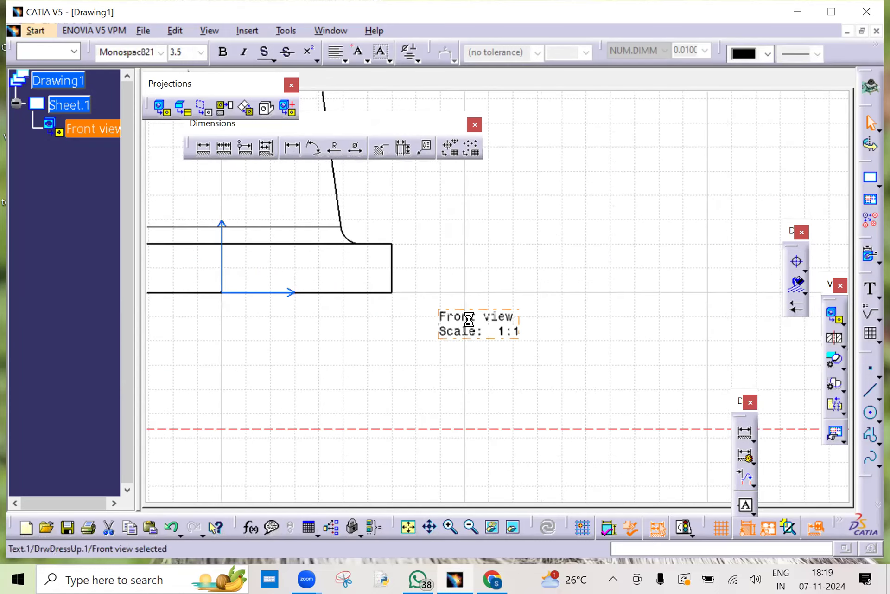
right_click(469, 321)
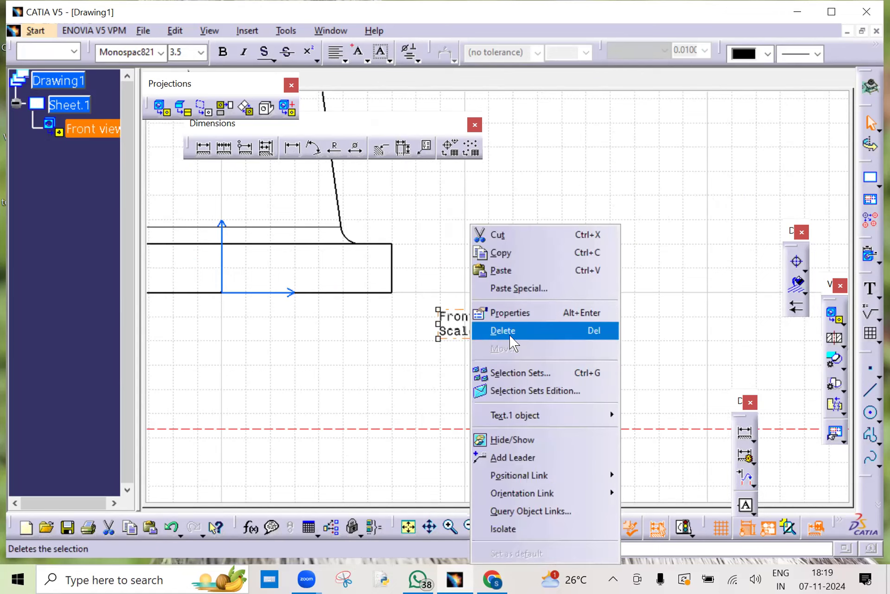
click(510, 336)
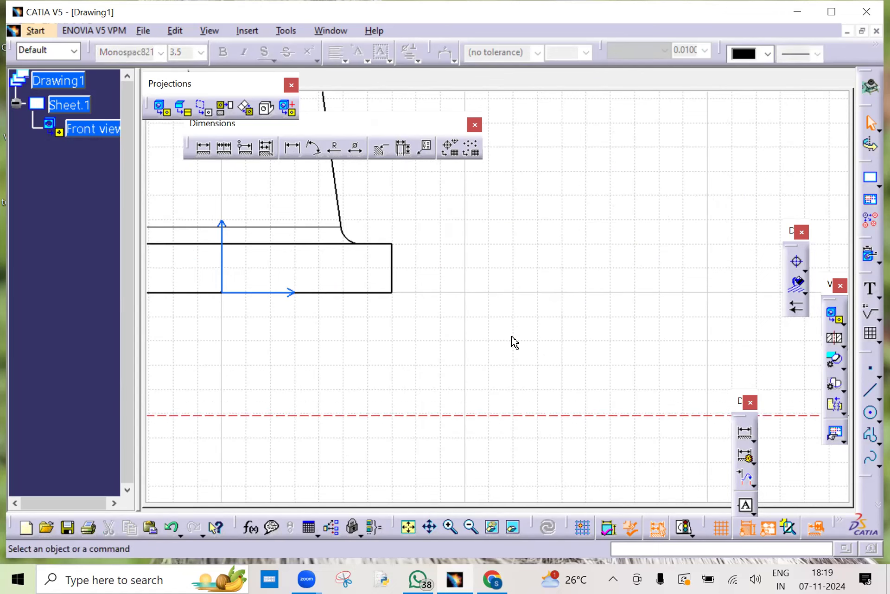
middle_drag(473, 338, 491, 205)
middle_drag(506, 287, 508, 223)
mouse_move(509, 303)
middle_down()
mouse_move(510, 358)
mouse_move(513, 330)
middle_up()
middle_drag(509, 292, 513, 310)
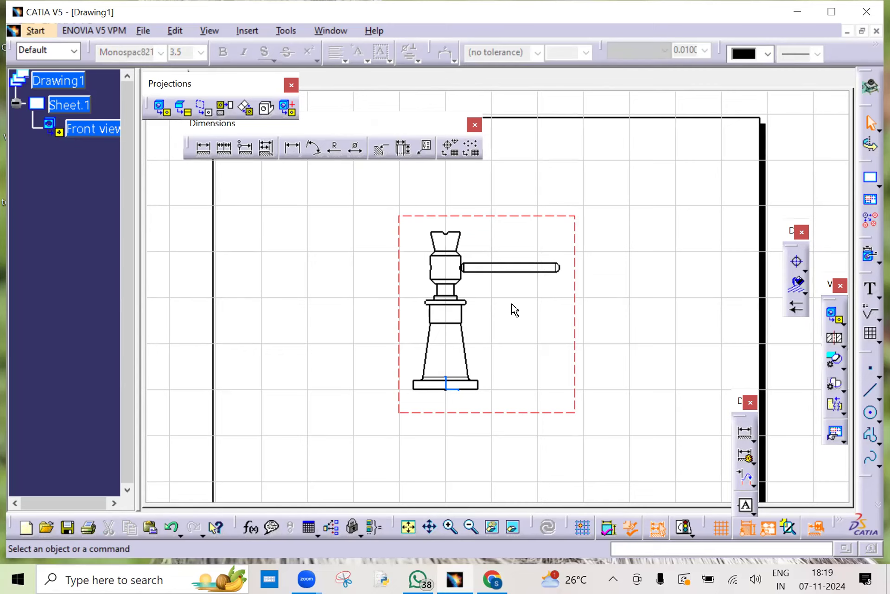
- Move the front view toward the upper left of the sheet
click(477, 216)
drag(453, 184, 412, 187)
click(616, 278)
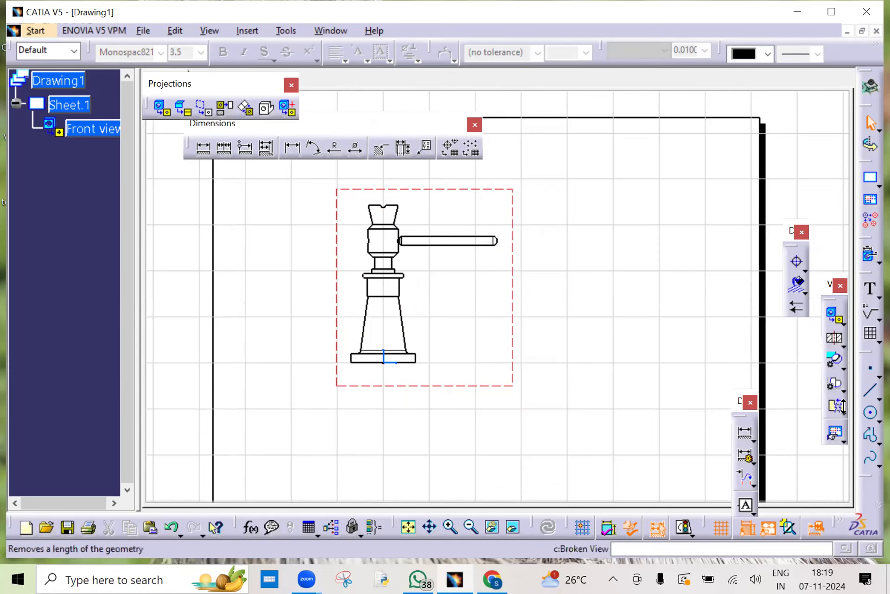
- Create a breakout view of the front view's right half, using a rectangular profile from the vertical centre axis past the tommy bar's end
click(846, 413)
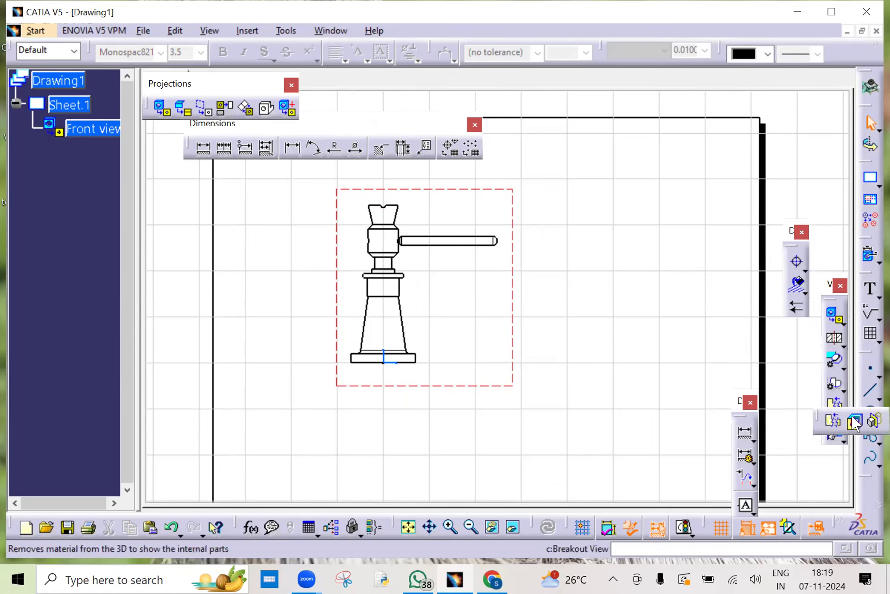
click(854, 421)
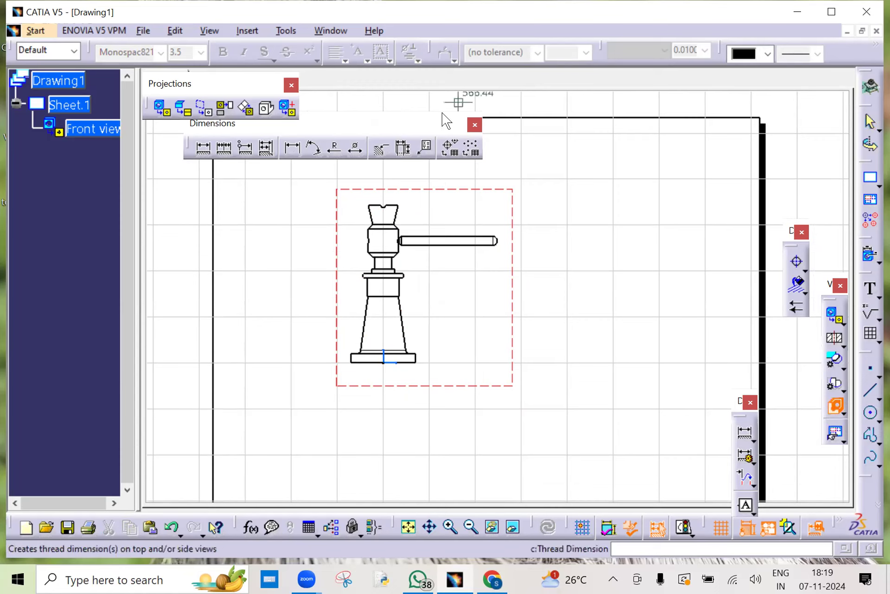
click(385, 189)
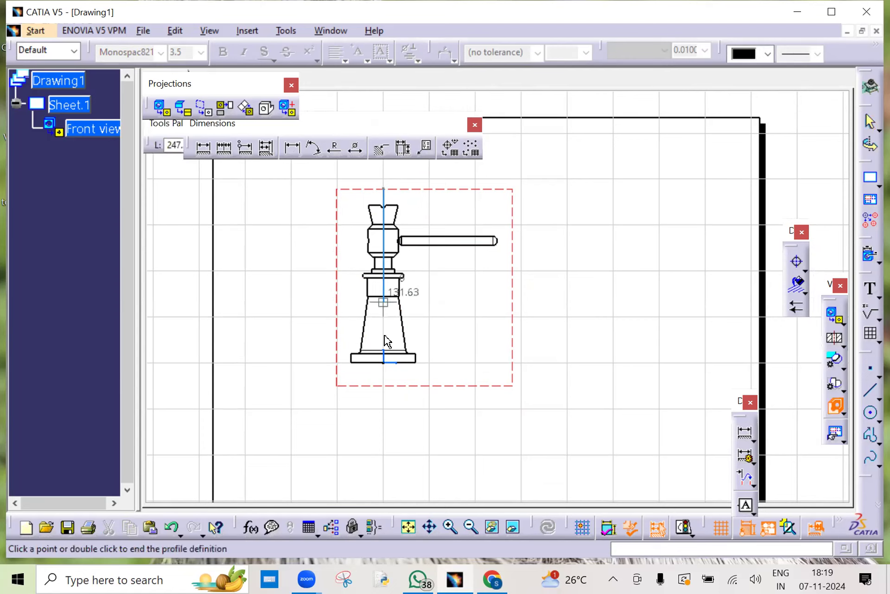
click(383, 380)
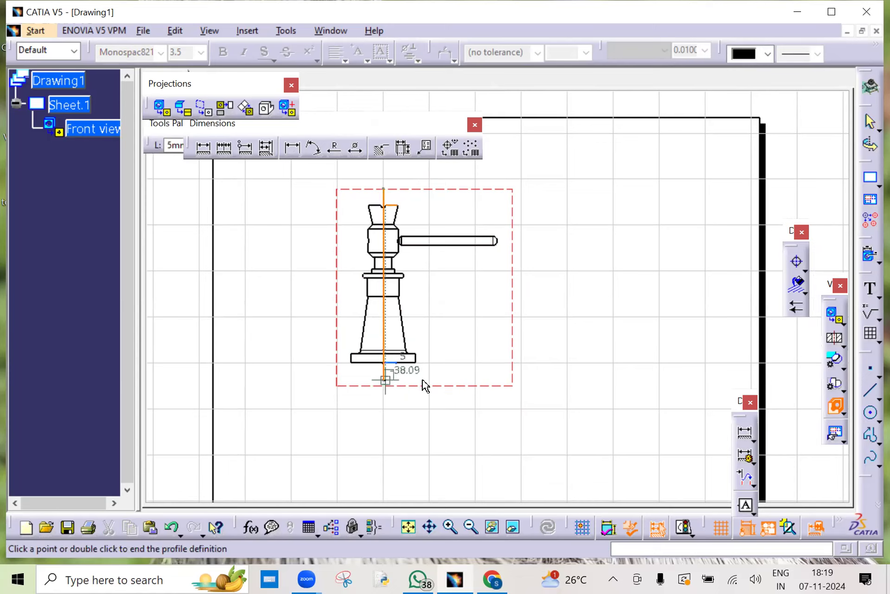
click(507, 380)
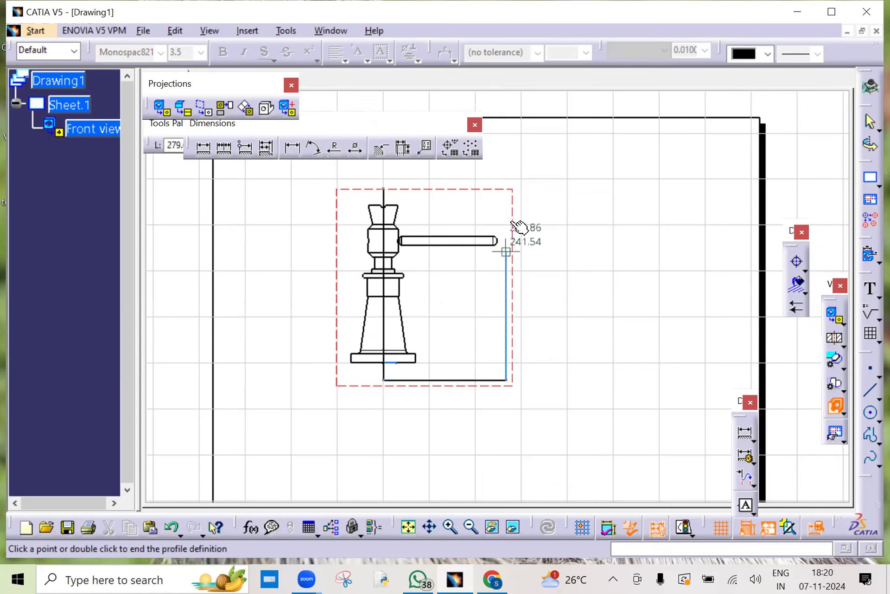
click(506, 188)
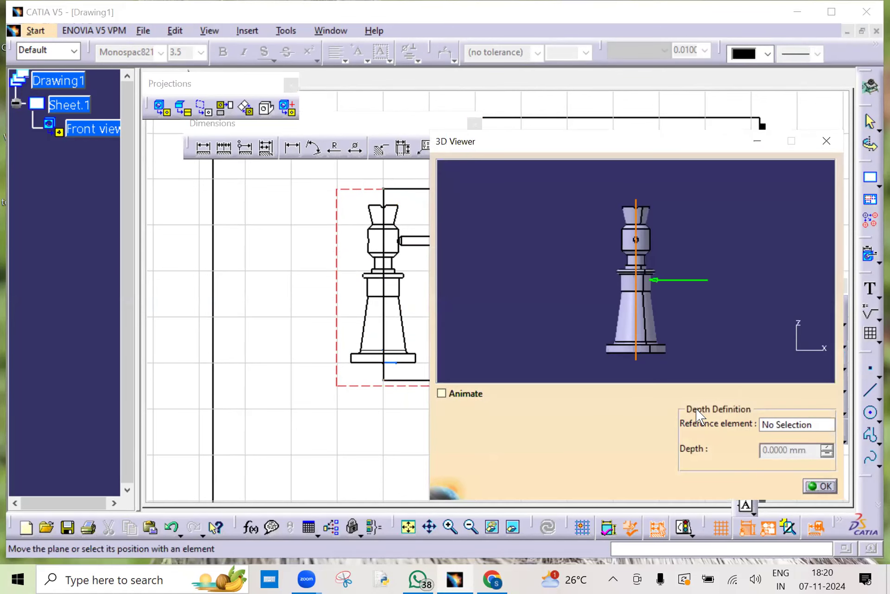
middle_drag(654, 268, 619, 325)
click(820, 486)
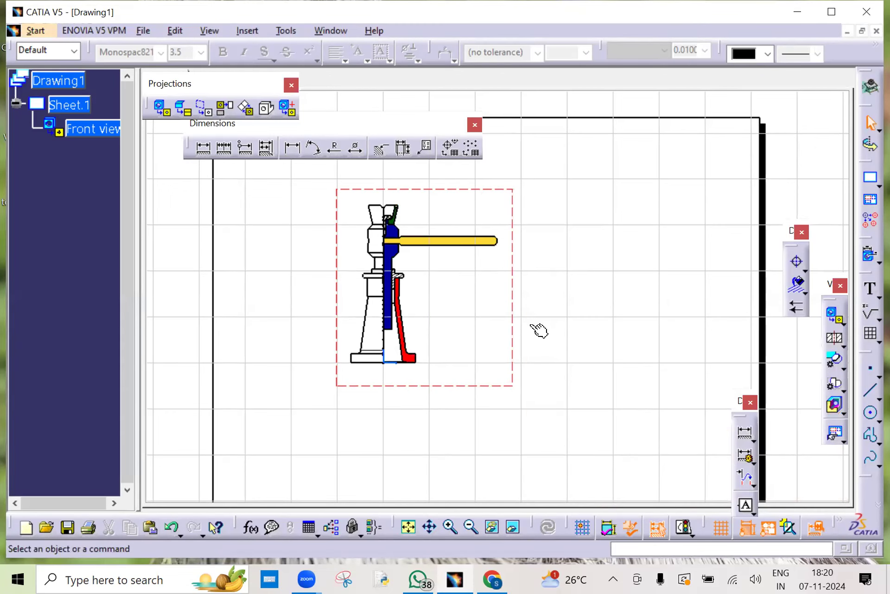
- Dock the floating Projections and Dimensions toolbars so they no longer cover the drawing
mouse_move(465, 286)
middle_down()
mouse_move(513, 306)
mouse_move(549, 186)
mouse_move(562, 258)
mouse_move(535, 241)
mouse_move(542, 271)
mouse_move(510, 371)
mouse_move(510, 278)
middle_up()
middle_drag(447, 381, 475, 331)
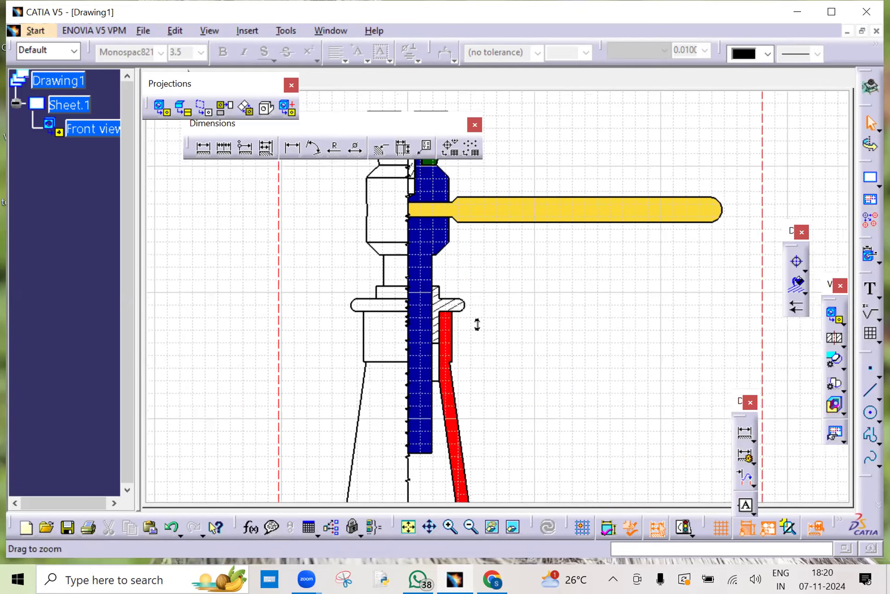
middle_drag(494, 397, 494, 317)
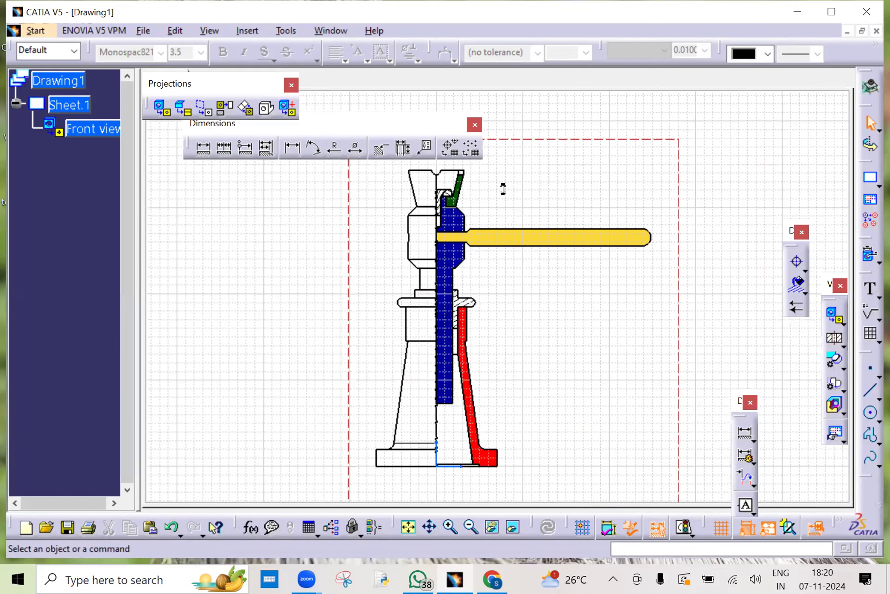
mouse_move(496, 390)
middle_down()
mouse_move(510, 464)
mouse_move(335, 113)
middle_up()
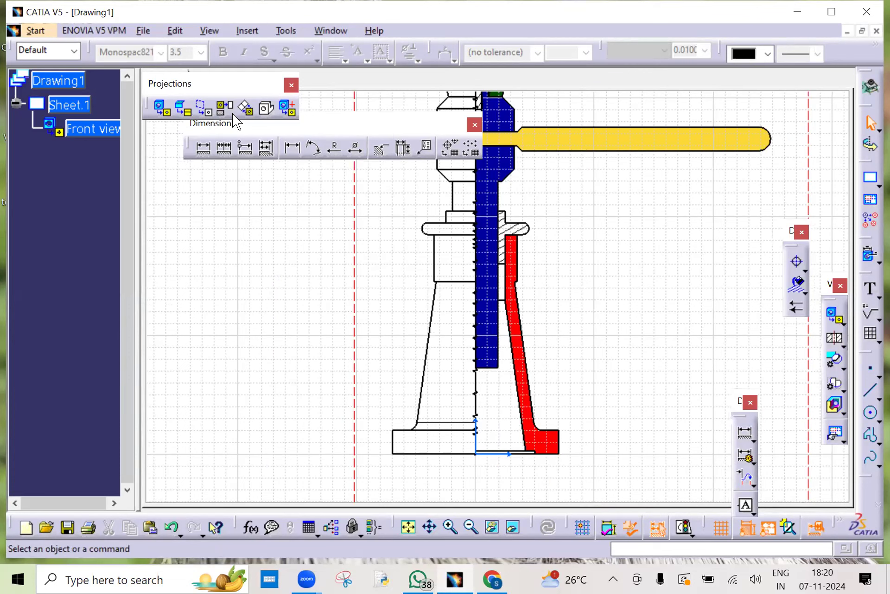
drag(234, 122, 52, 92)
double_click(227, 92)
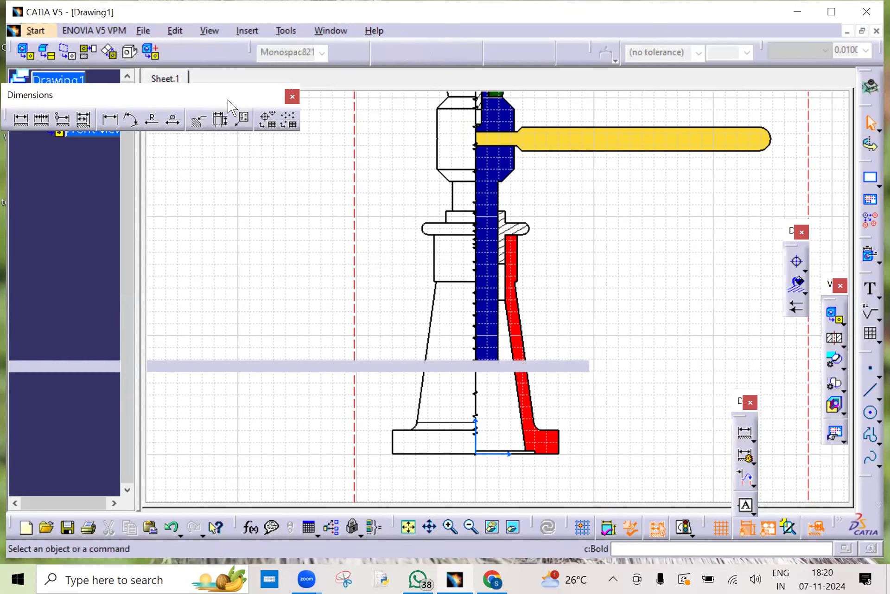
double_click(226, 99)
- Generate an isometric view of the Screw Jack product beside the front view, using the body in Screw Jack.CATProduct as reference
middle_drag(637, 309, 636, 353)
mouse_move(559, 312)
middle_down()
mouse_move(533, 294)
mouse_move(534, 262)
middle_up()
mouse_move(523, 349)
middle_down()
mouse_move(507, 373)
mouse_move(510, 392)
mouse_move(433, 302)
mouse_move(431, 265)
mouse_move(466, 322)
mouse_move(463, 370)
mouse_move(470, 346)
middle_up()
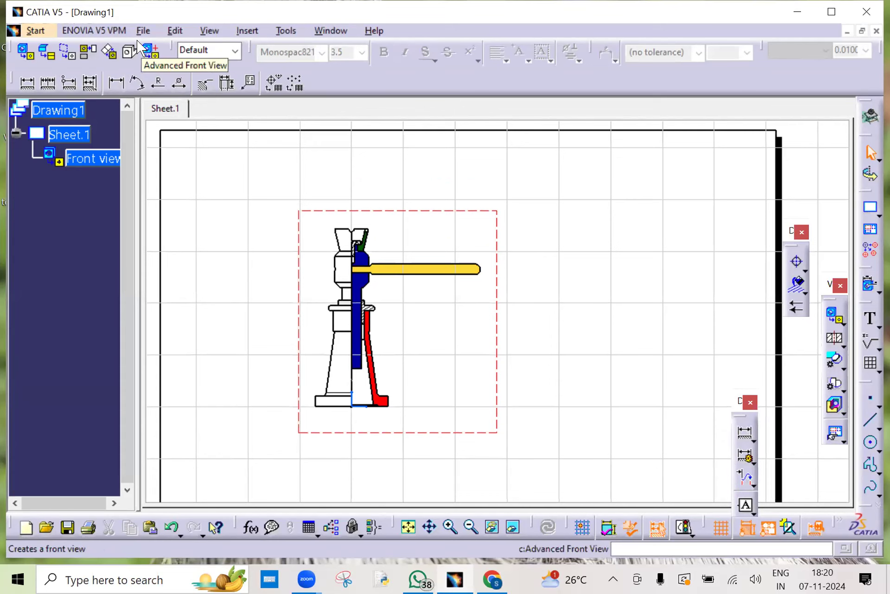
click(131, 53)
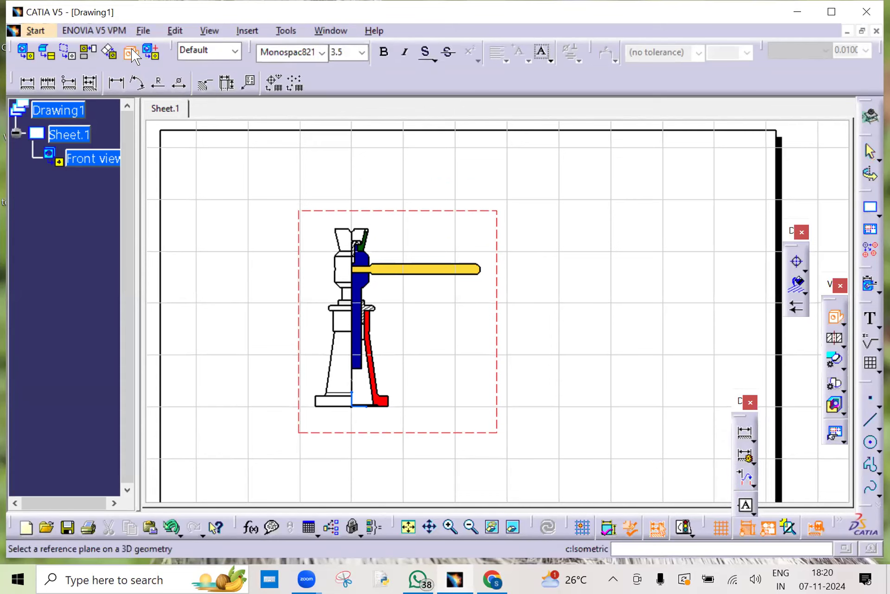
click(332, 29)
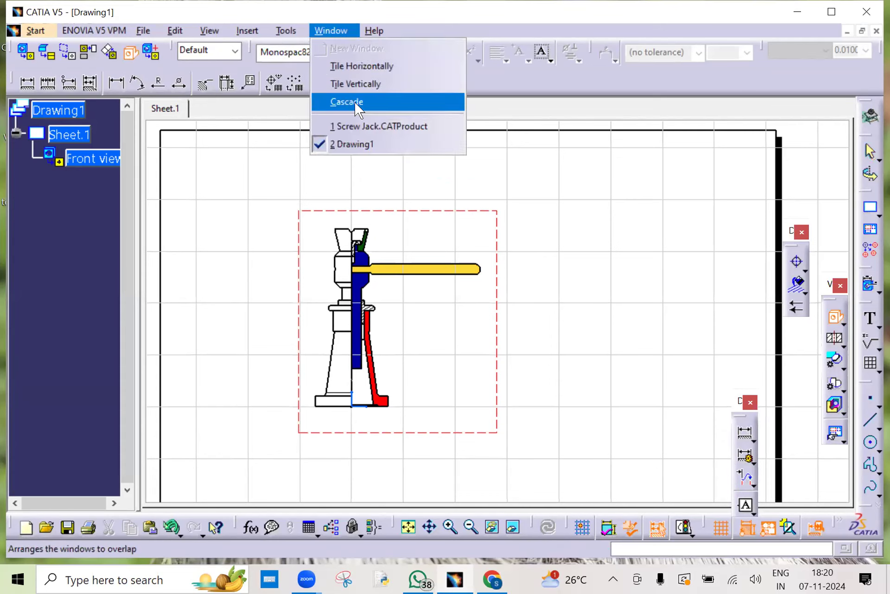
click(360, 126)
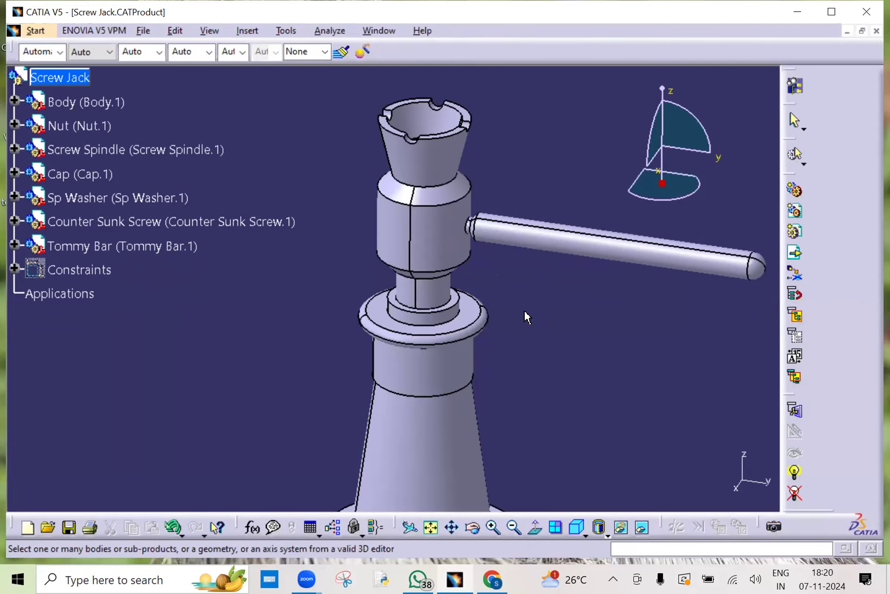
middle_drag(538, 318, 439, 298)
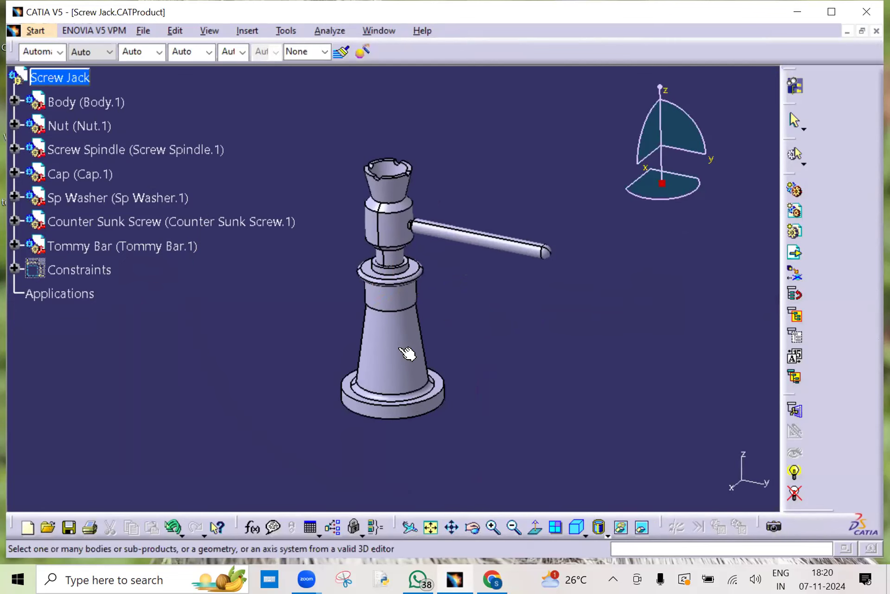
click(397, 348)
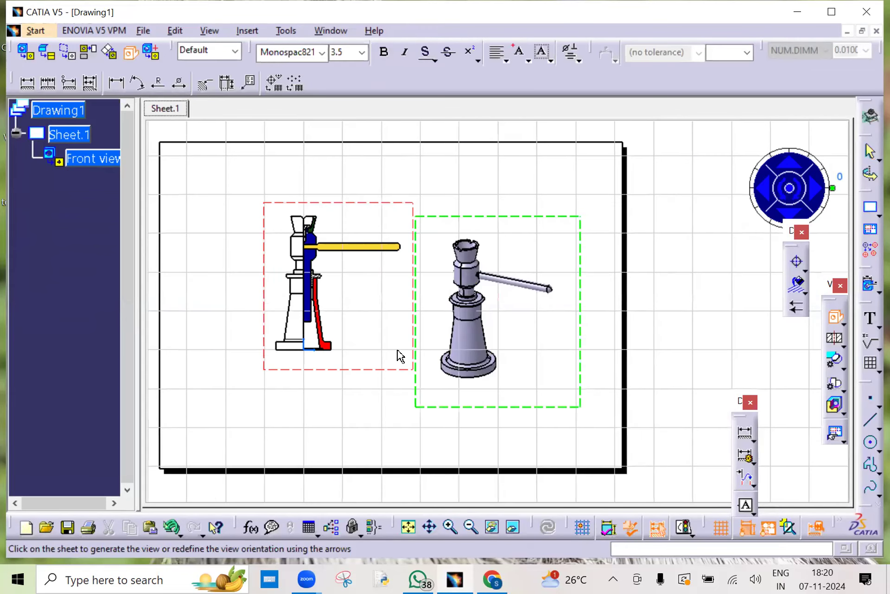
click(524, 348)
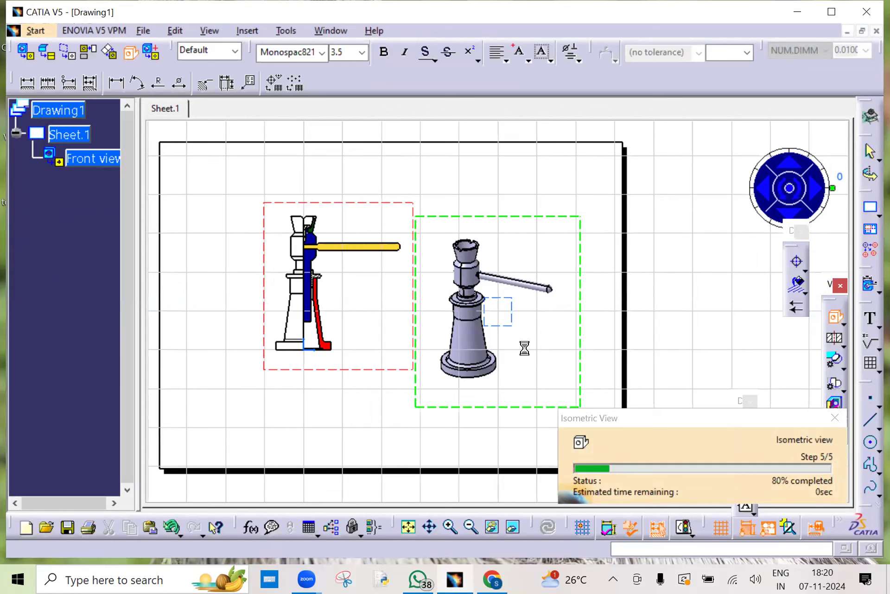
- Move the isometric view toward the sheet's right edge and the front view into the sheet's upper-left corner
drag(533, 227, 573, 185)
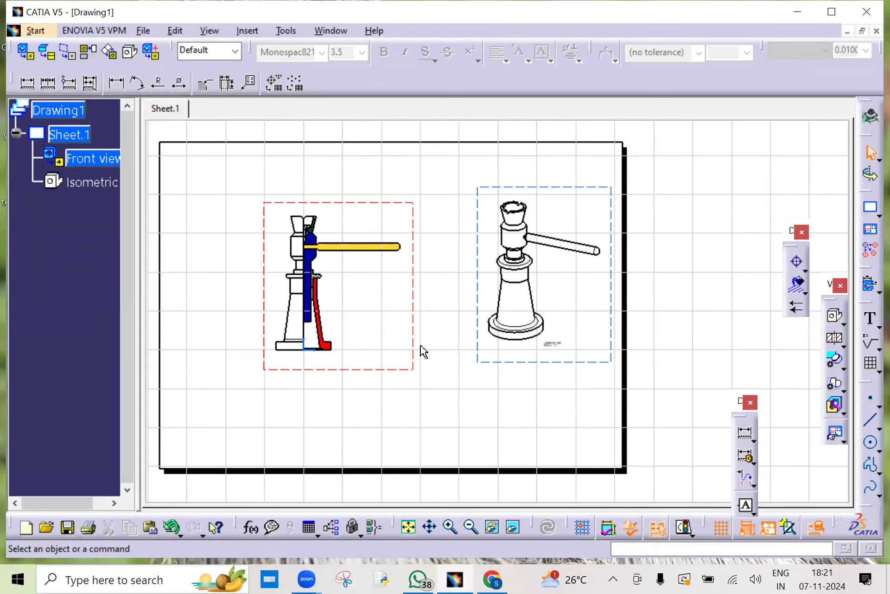
click(353, 202)
drag(288, 158, 272, 145)
click(374, 331)
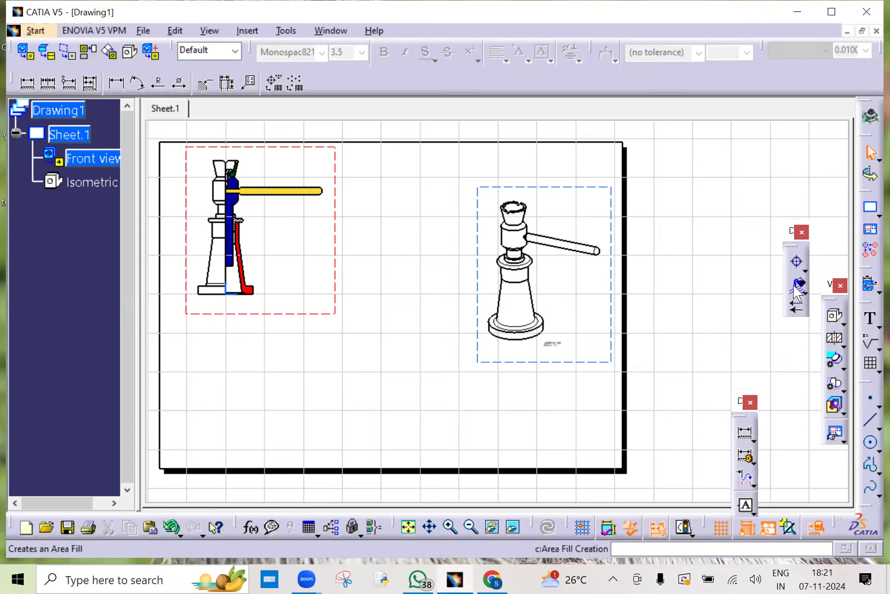
- Add balloon 1 to the body's sloping left edge in the front view, placing it level to the left
click(804, 294)
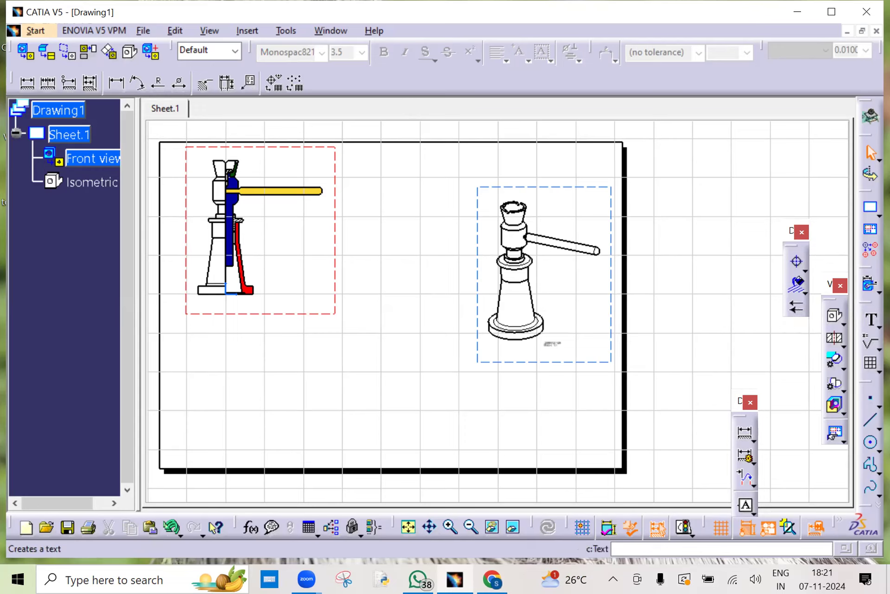
click(879, 327)
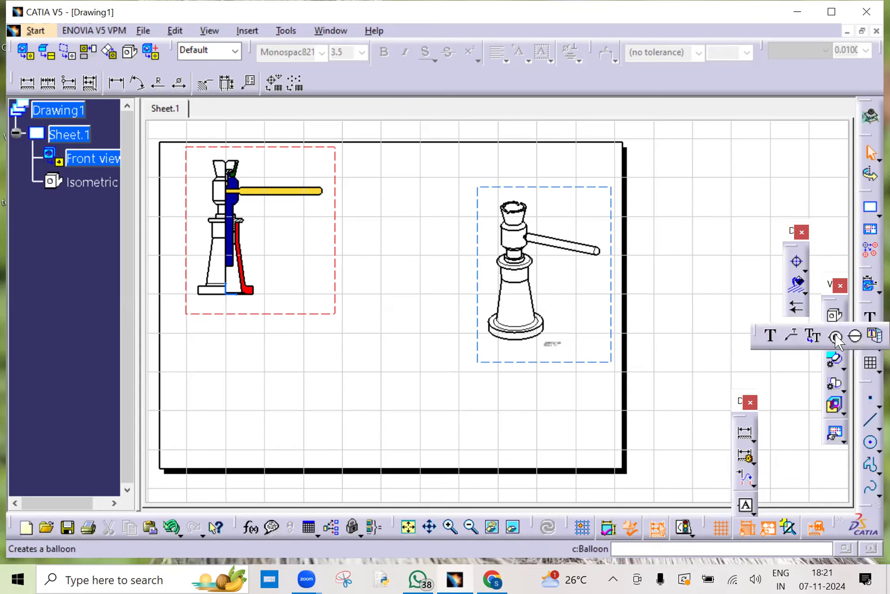
click(835, 335)
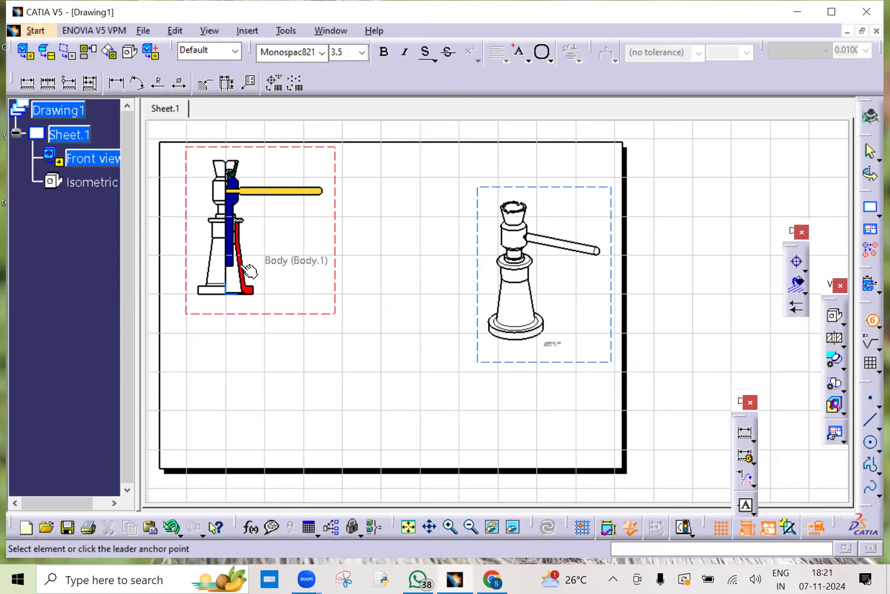
mouse_move(367, 321)
middle_down()
mouse_move(425, 336)
mouse_move(455, 248)
mouse_move(660, 316)
mouse_move(714, 317)
middle_up()
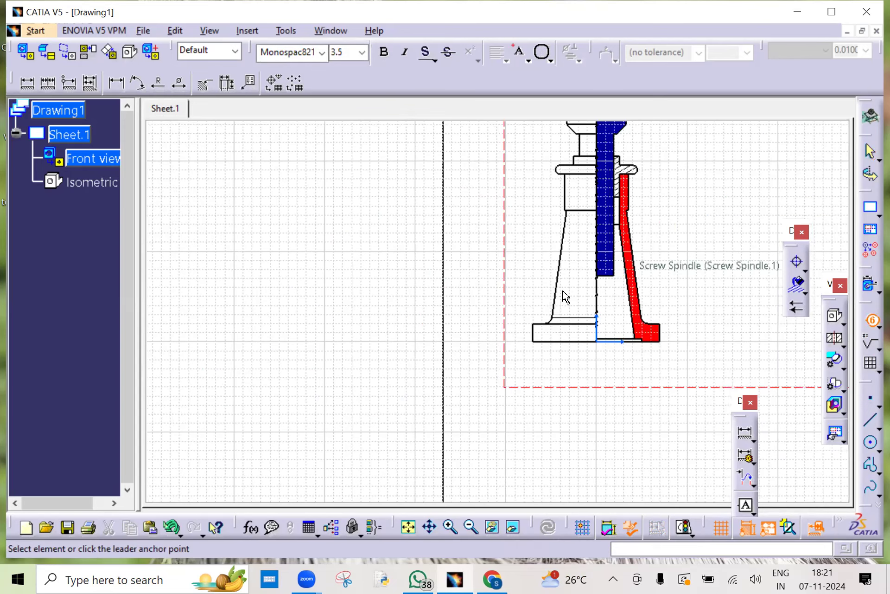
click(556, 303)
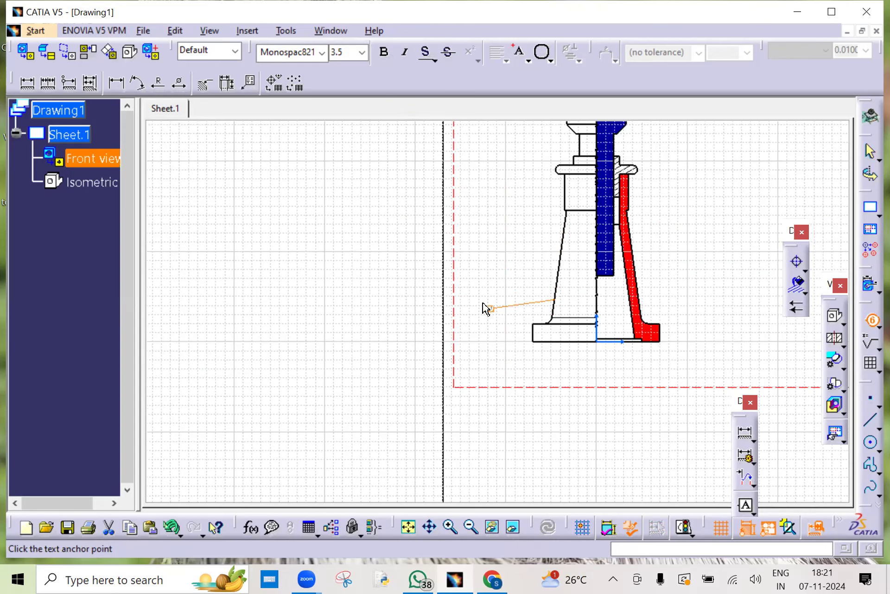
click(478, 301)
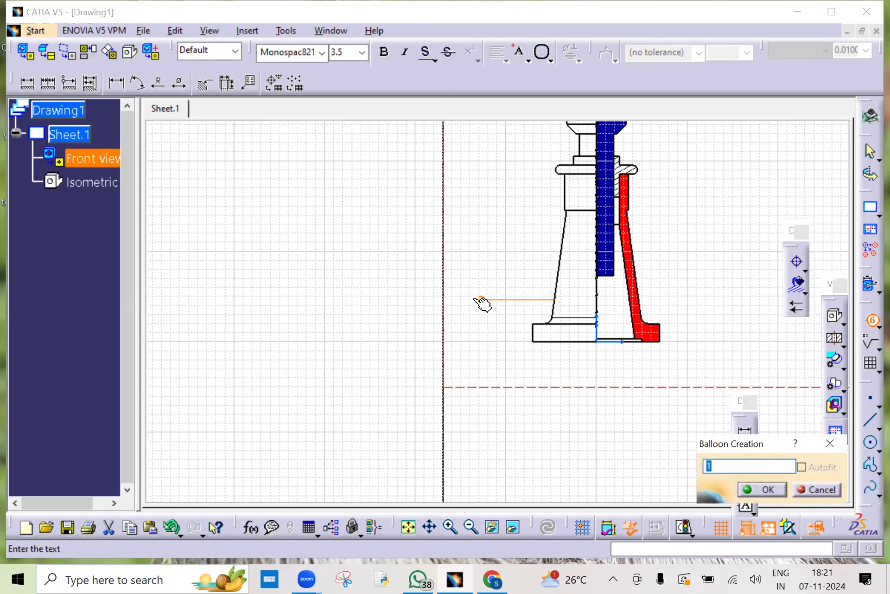
click(759, 490)
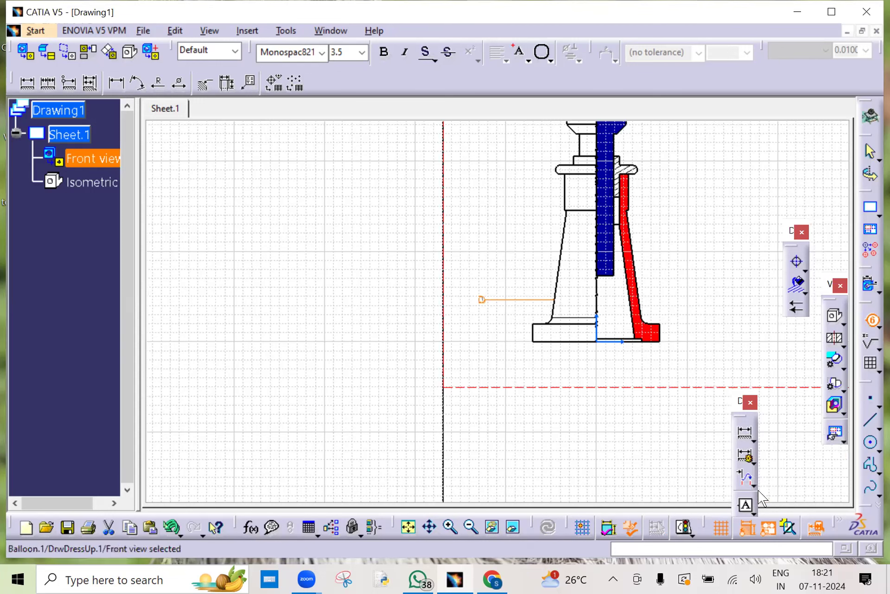
click(496, 326)
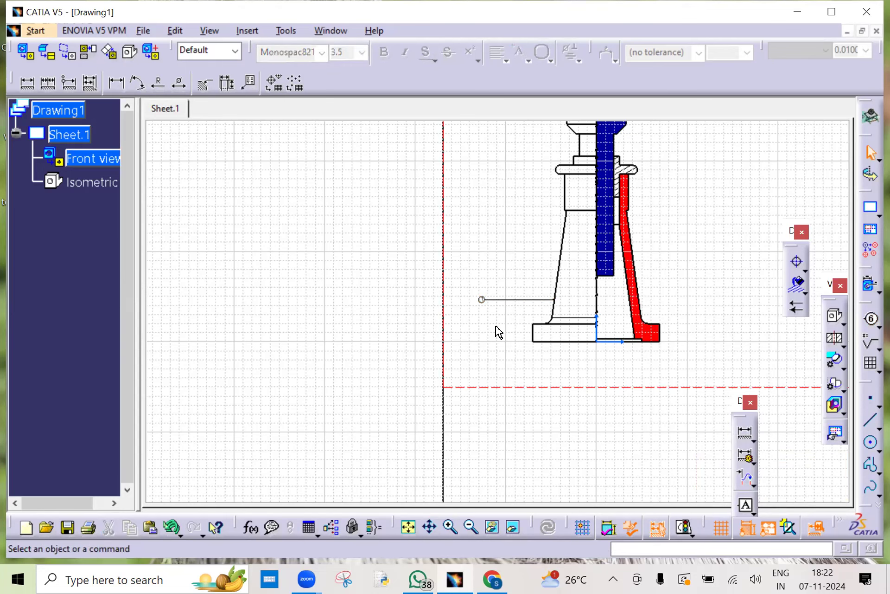
- Add balloon 2 to the nut's upper collar in the front view, placing it roughly level with its leader to the left
ctrl+middle_drag(489, 340, 503, 171)
mouse_move(523, 371)
ctrl+middle_down()
mouse_move(519, 221)
mouse_move(515, 402)
ctrl+middle_up()
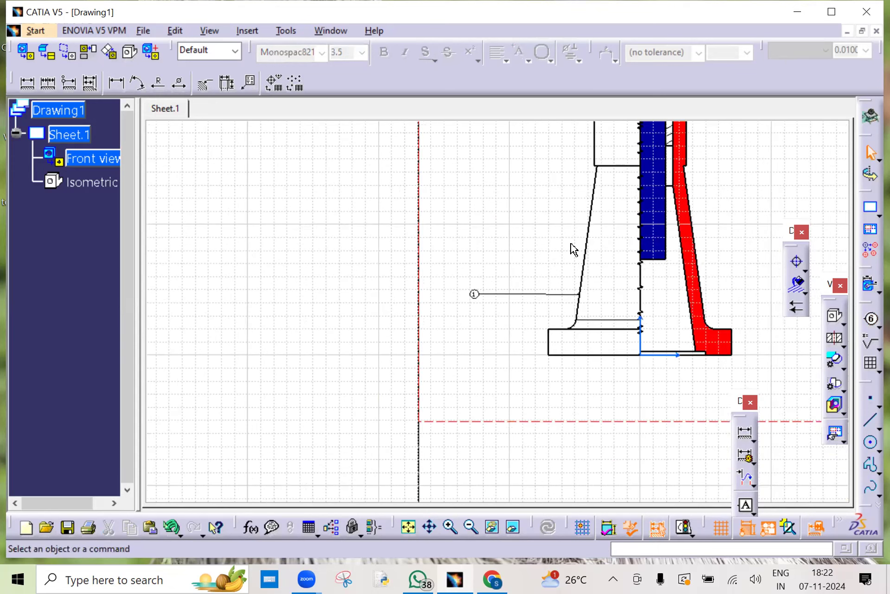
click(872, 319)
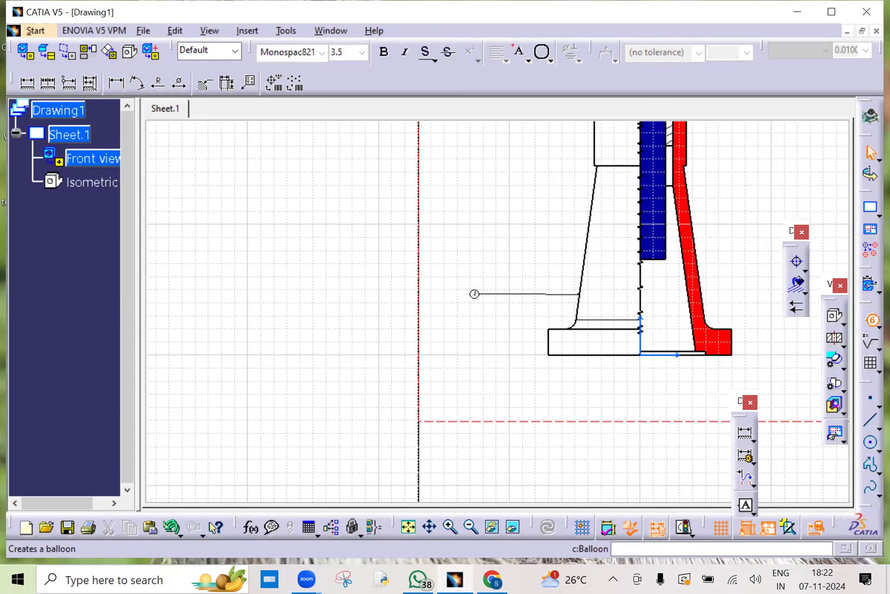
middle_drag(576, 208, 440, 420)
ctrl+middle_drag(439, 420, 441, 395)
ctrl+middle_drag(456, 316, 433, 299)
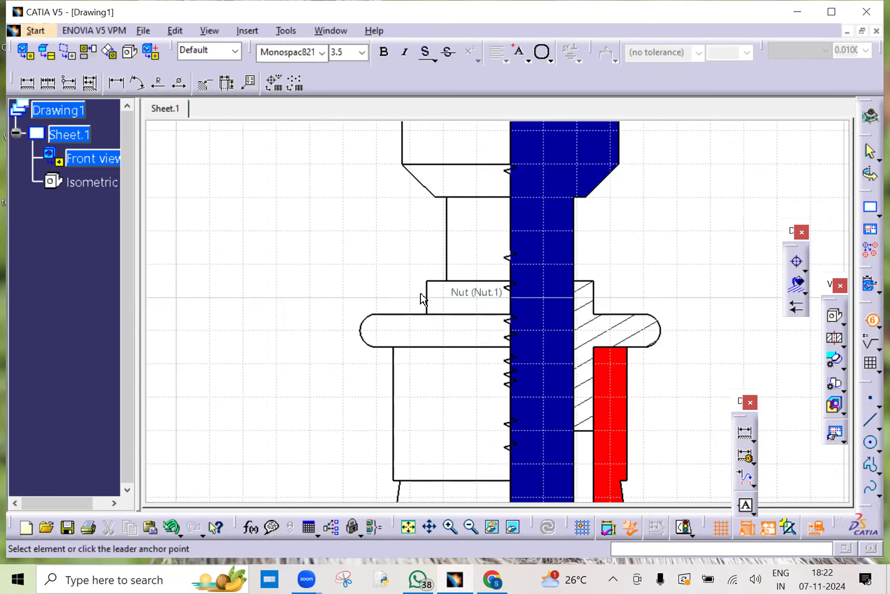
click(436, 309)
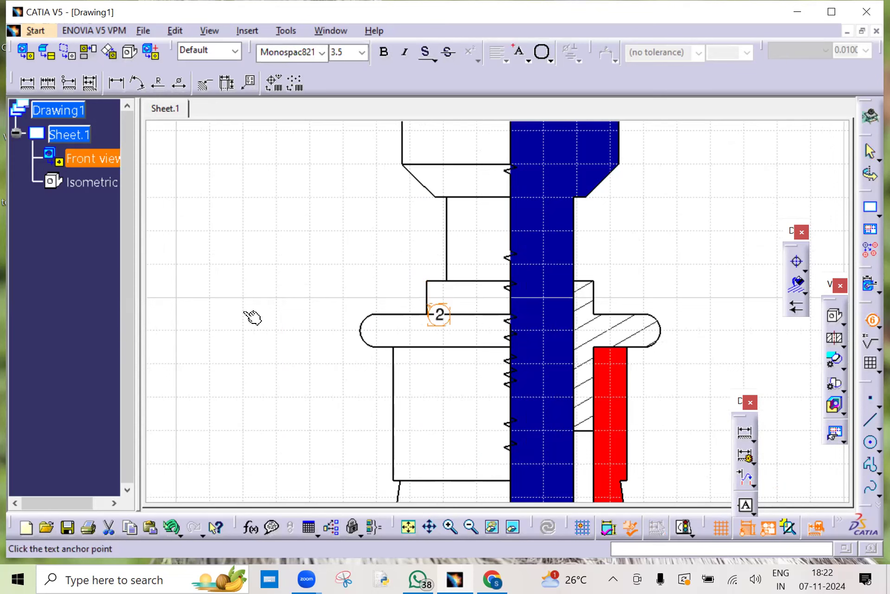
mouse_move(189, 245)
ctrl+middle_down()
mouse_move(195, 278)
mouse_move(379, 316)
mouse_move(330, 298)
ctrl+middle_up()
ctrl+middle_drag(338, 350, 338, 351)
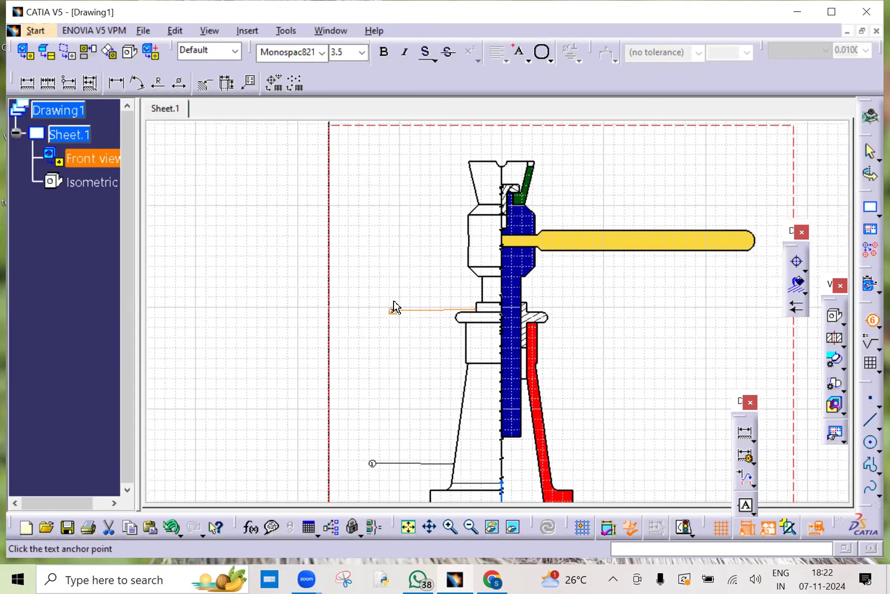
ctrl+middle_drag(393, 300, 407, 304)
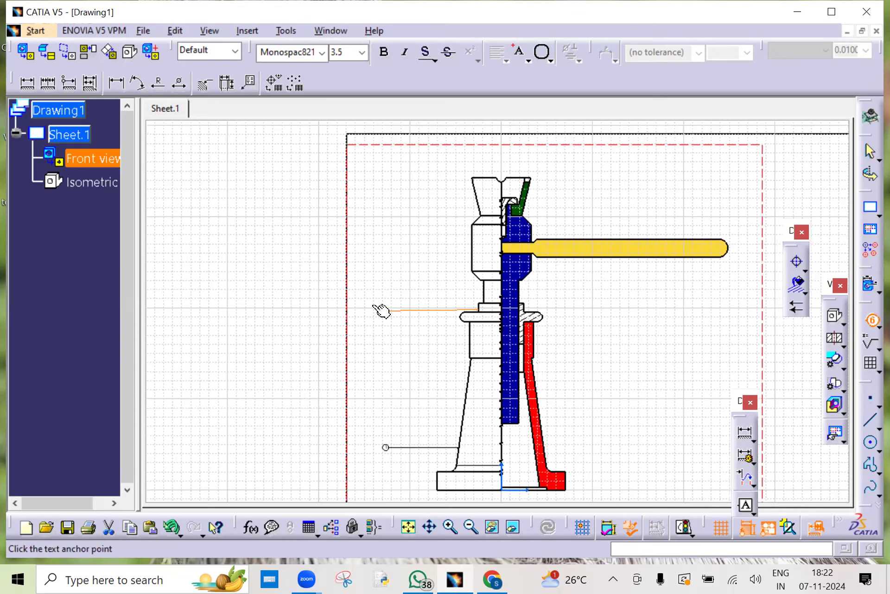
click(376, 310)
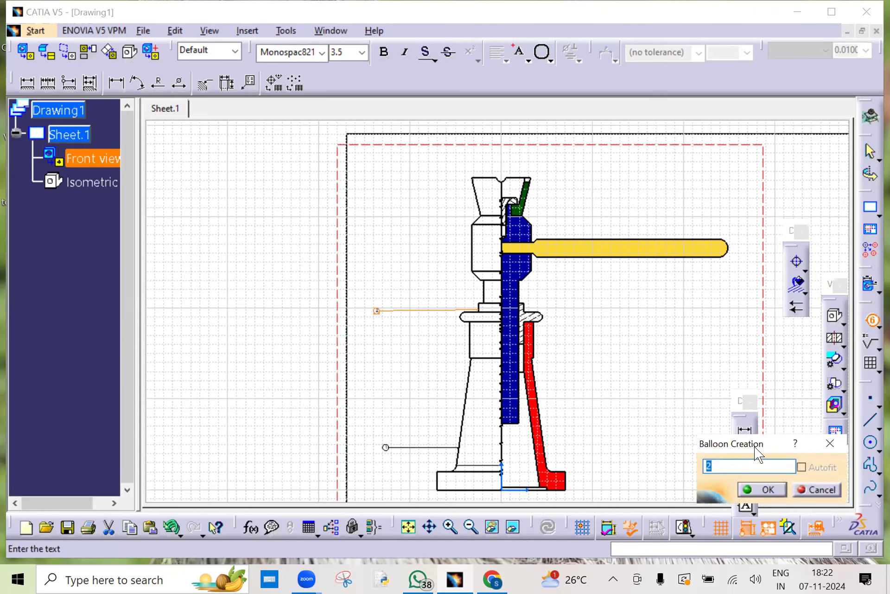
click(758, 485)
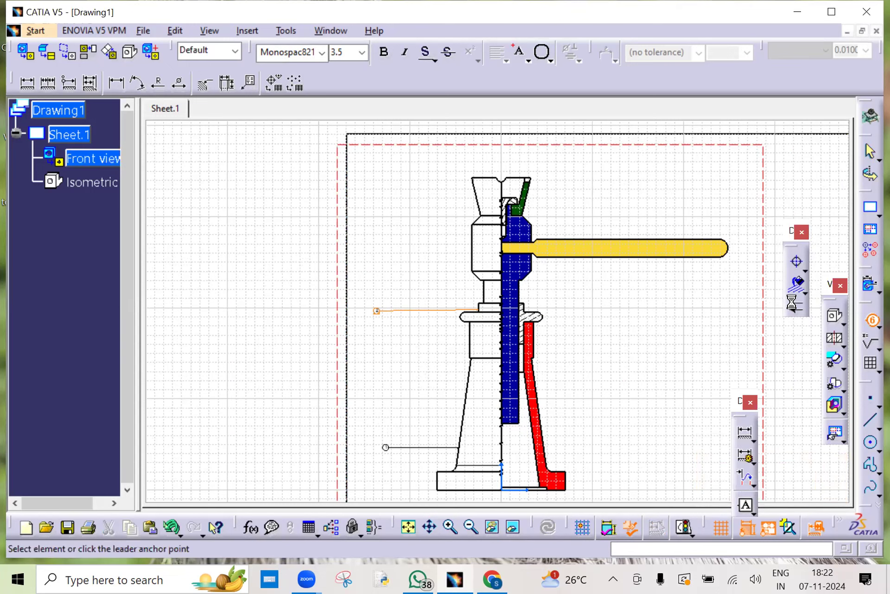
- Add balloon 3 to the left edge of the screw spindle's head, aligned vertically above balloon 2
click(870, 321)
middle_drag(544, 313, 552, 236)
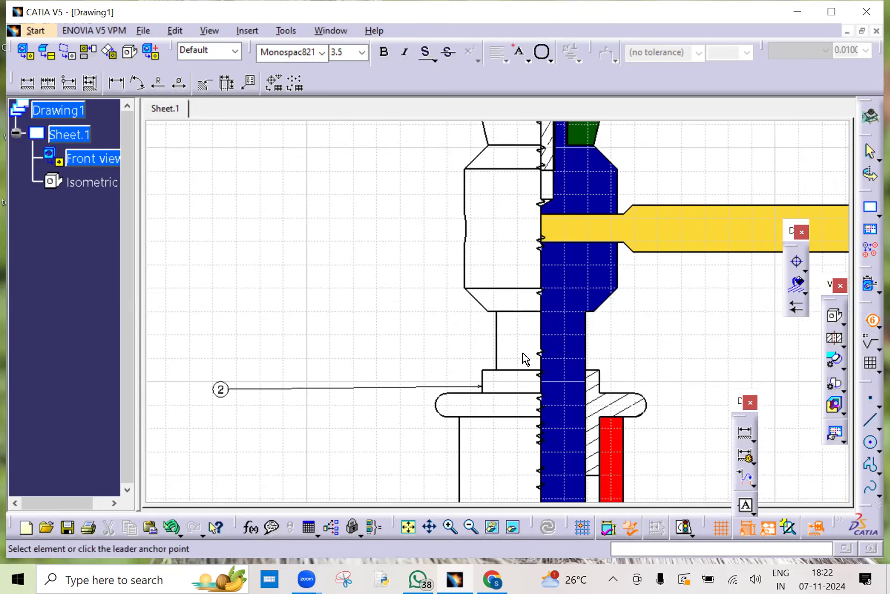
click(469, 252)
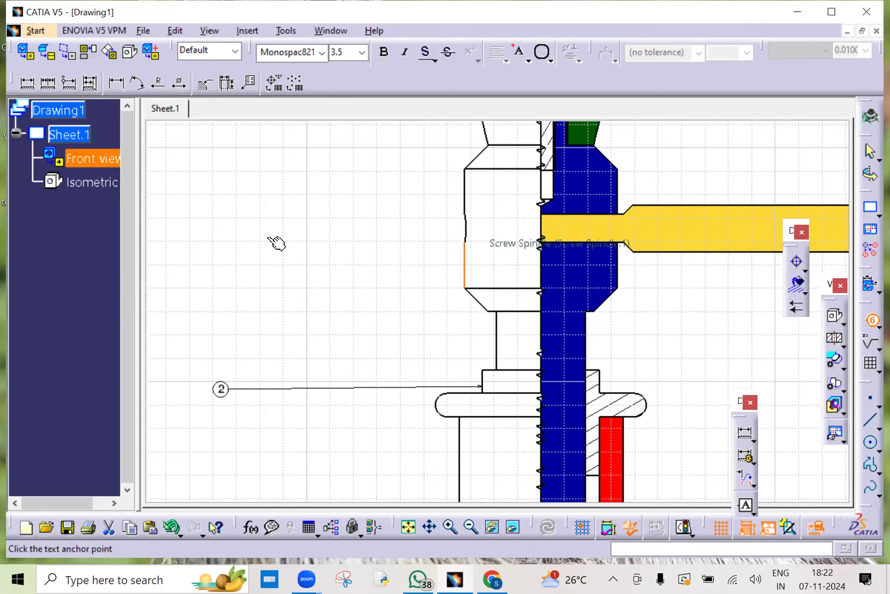
click(205, 252)
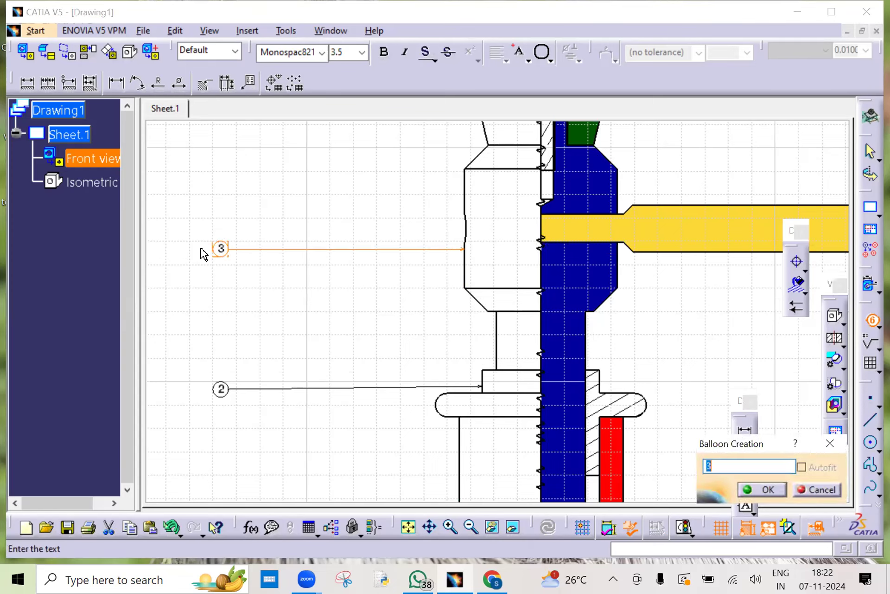
click(760, 489)
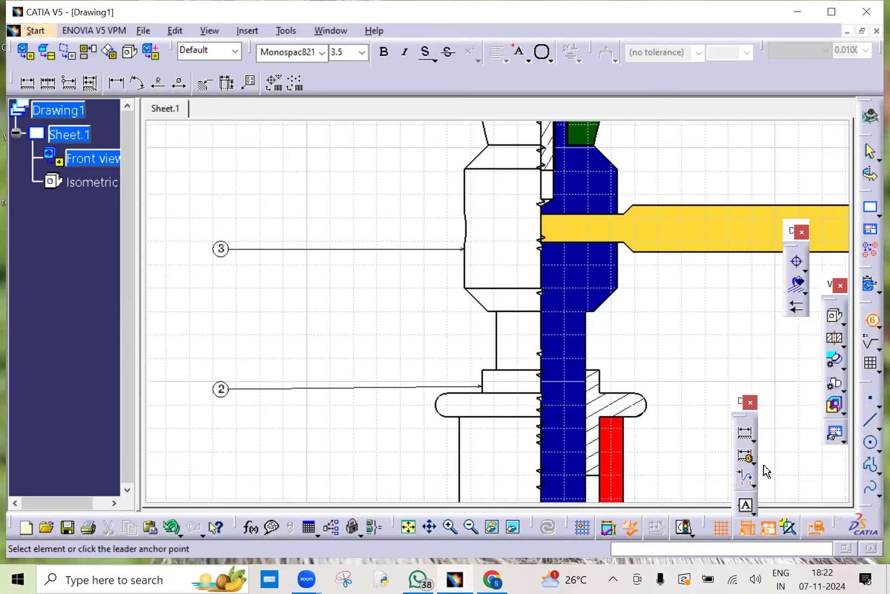
- Add balloon 4 to the tommy bar's upper edge, placing it straight above the bar
mouse_move(582, 234)
ctrl+middle_down()
mouse_move(576, 368)
mouse_move(497, 276)
mouse_move(502, 240)
mouse_move(490, 360)
mouse_move(493, 329)
ctrl+middle_up()
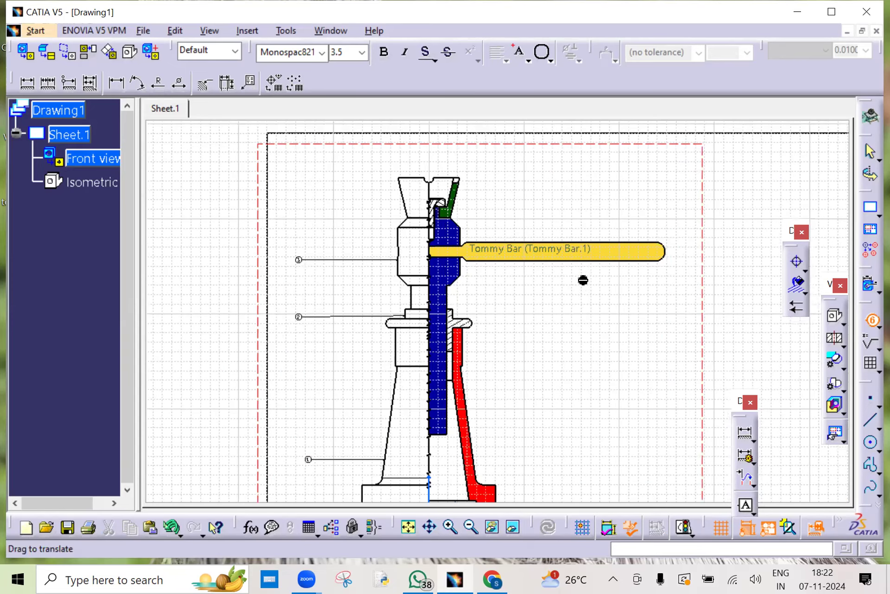
click(594, 282)
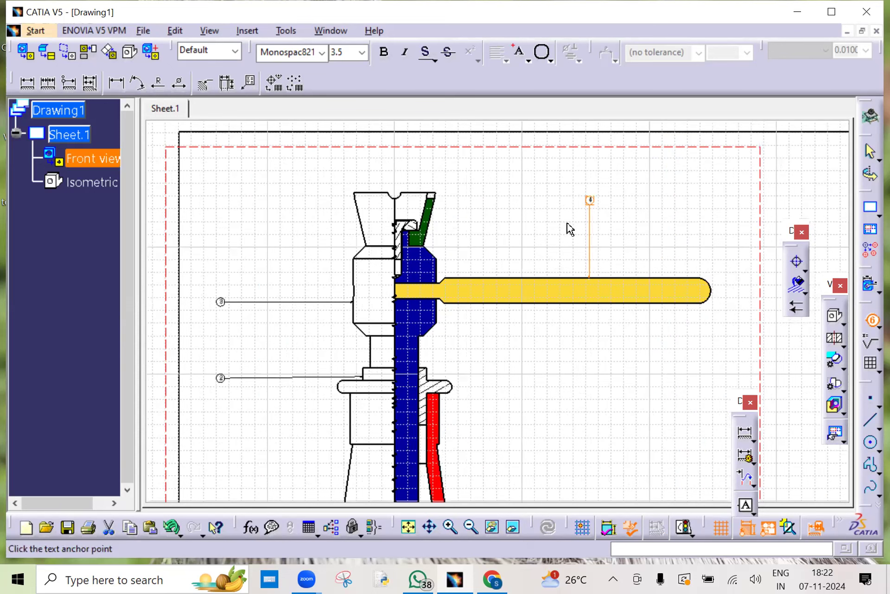
click(590, 212)
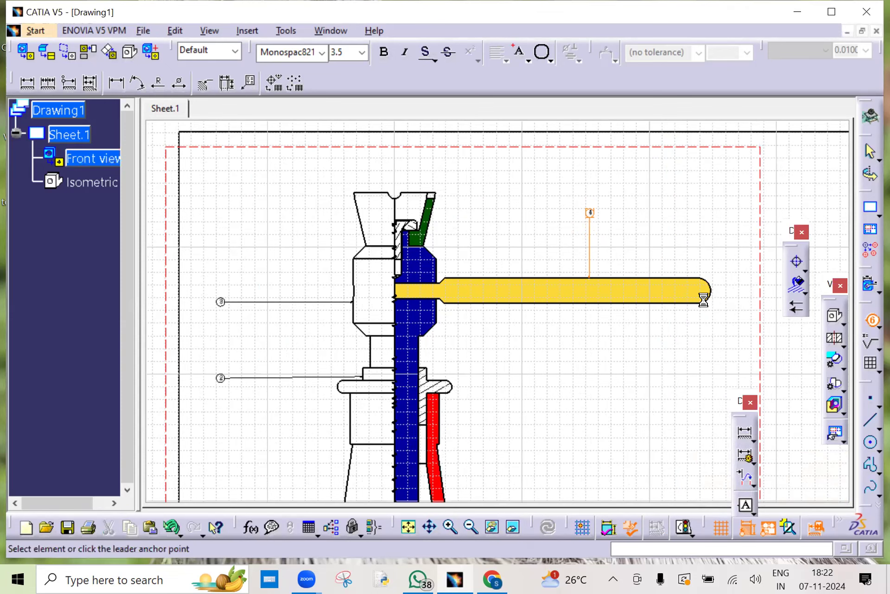
- Add balloon 5 to the green sectioned cap's outer sloping edge, placing it roughly level to the right
middle_drag(480, 279, 602, 199)
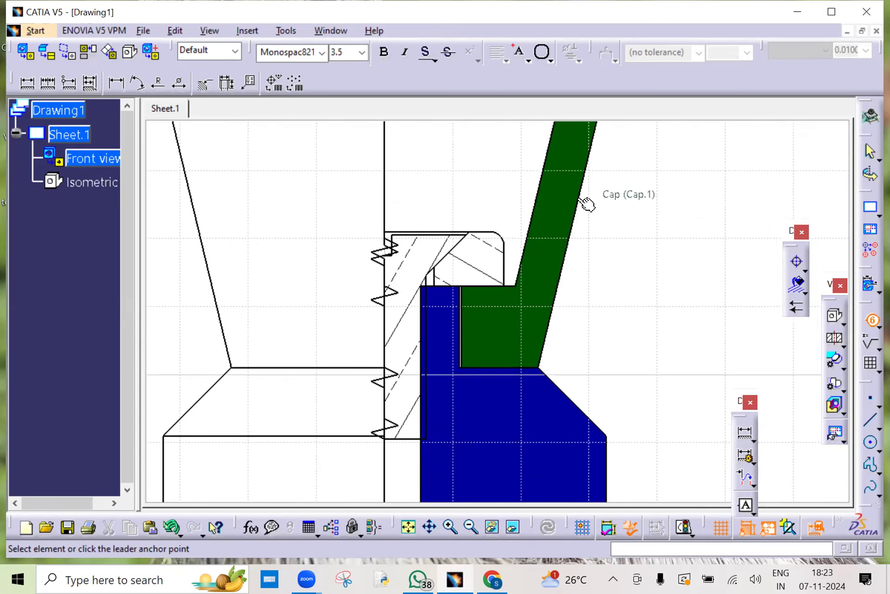
click(585, 202)
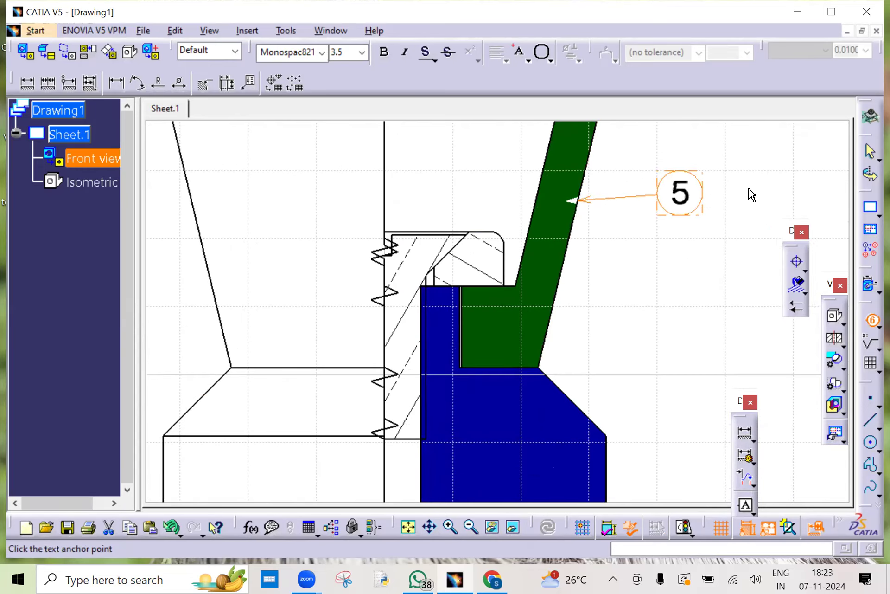
click(772, 199)
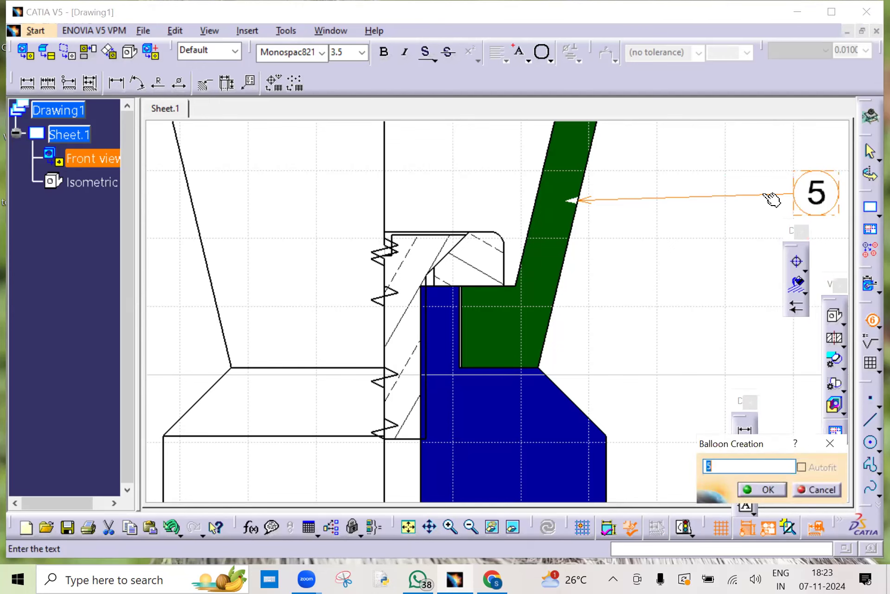
click(761, 490)
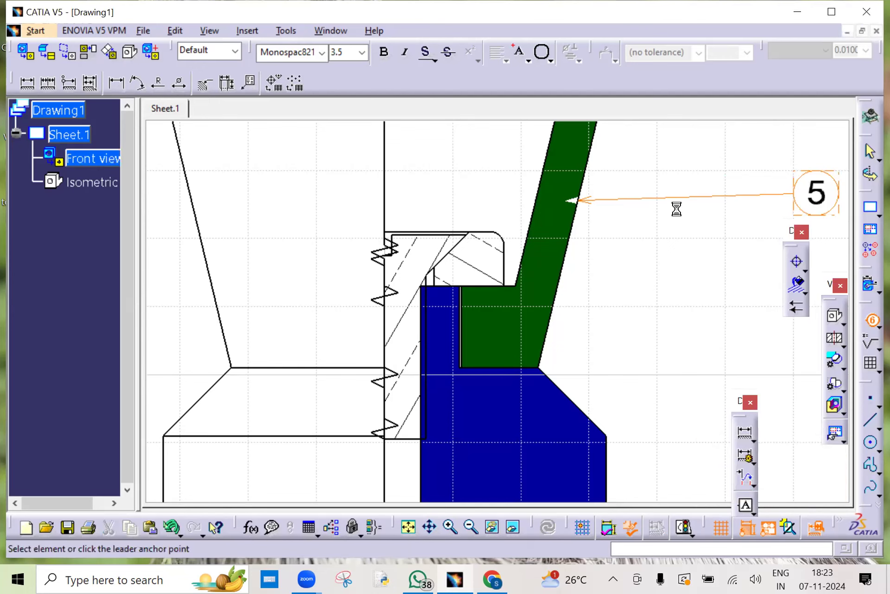
- Tile the drawing and Screw Jack.CATProduct windows vertically and bring the product's component list fully into view for comparison
mouse_move(680, 213)
middle_down()
mouse_move(675, 206)
mouse_move(632, 351)
mouse_move(555, 355)
middle_up()
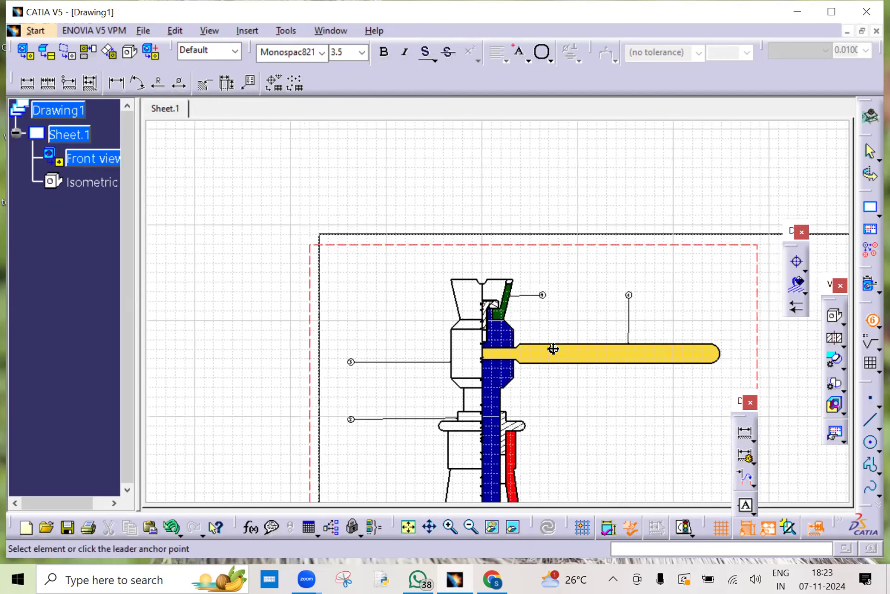
middle_drag(554, 307, 551, 317)
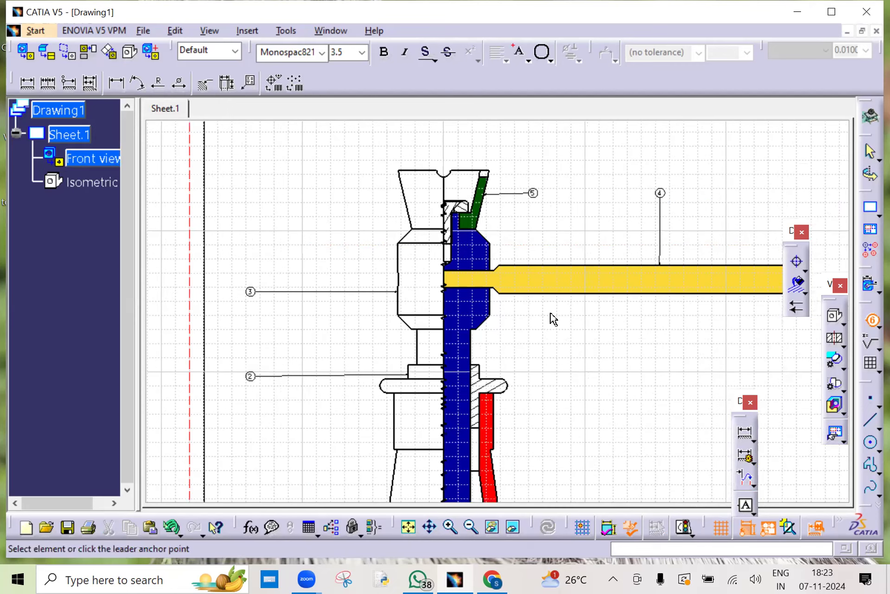
click(330, 31)
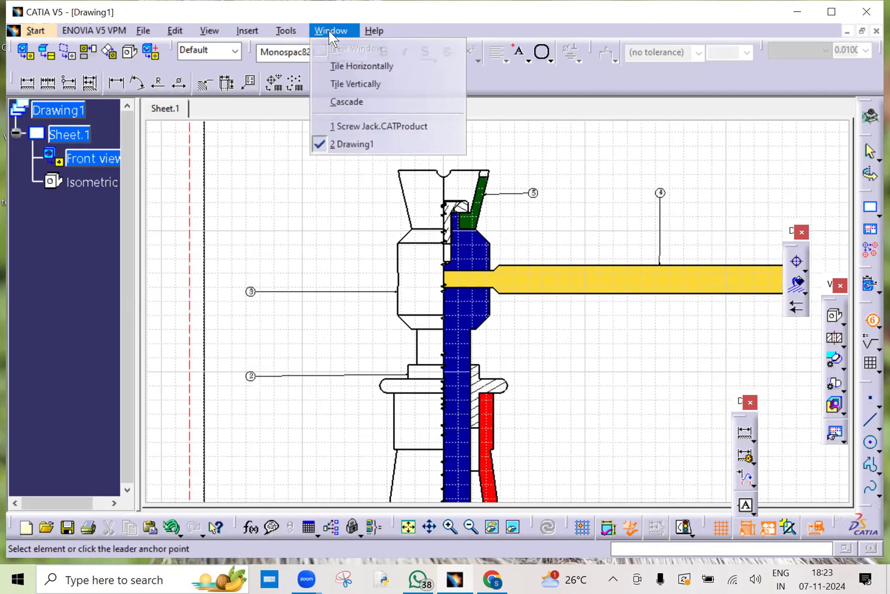
click(371, 83)
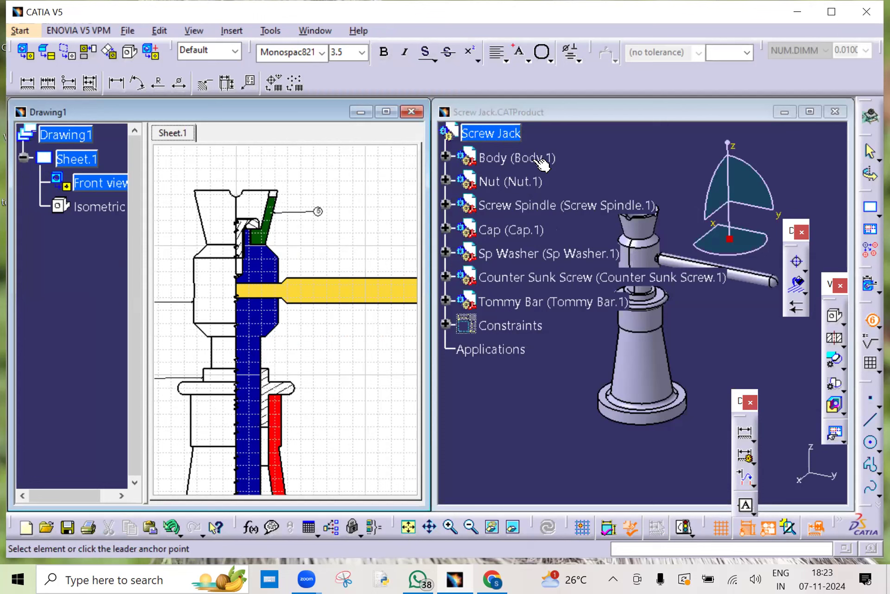
scroll(540, 187, up, 2)
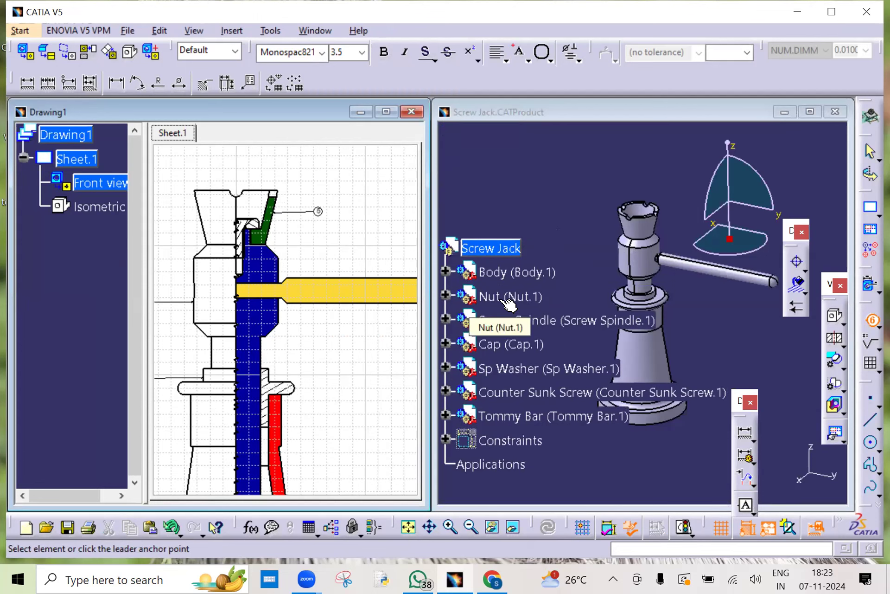
- Add balloon 6 to the Sp Washer in the sectioned front view, placing it to the right below balloon 5
click(255, 226)
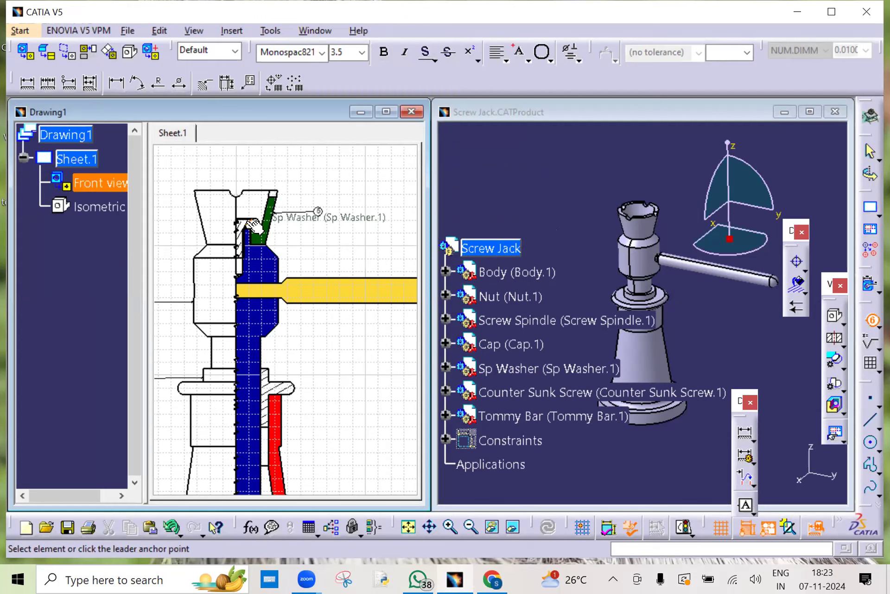
click(344, 237)
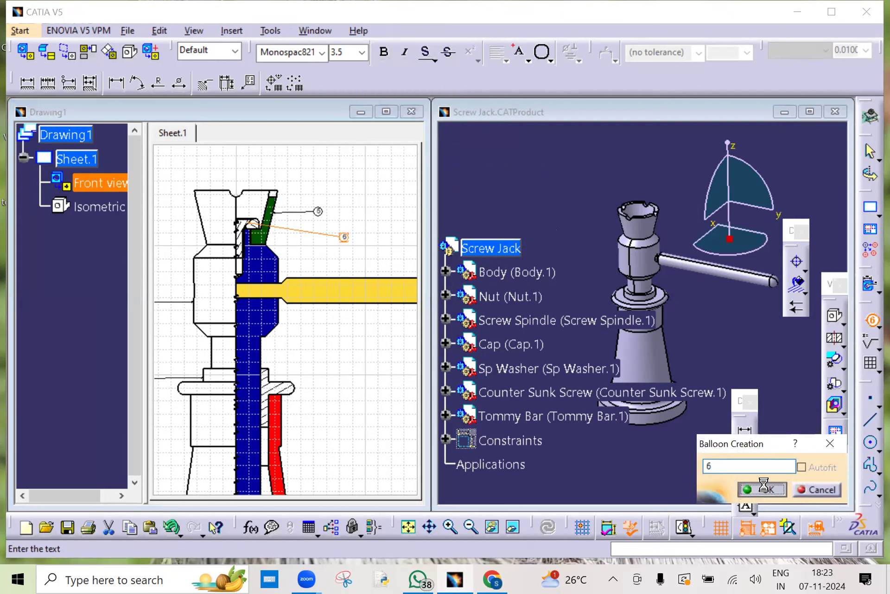
click(765, 489)
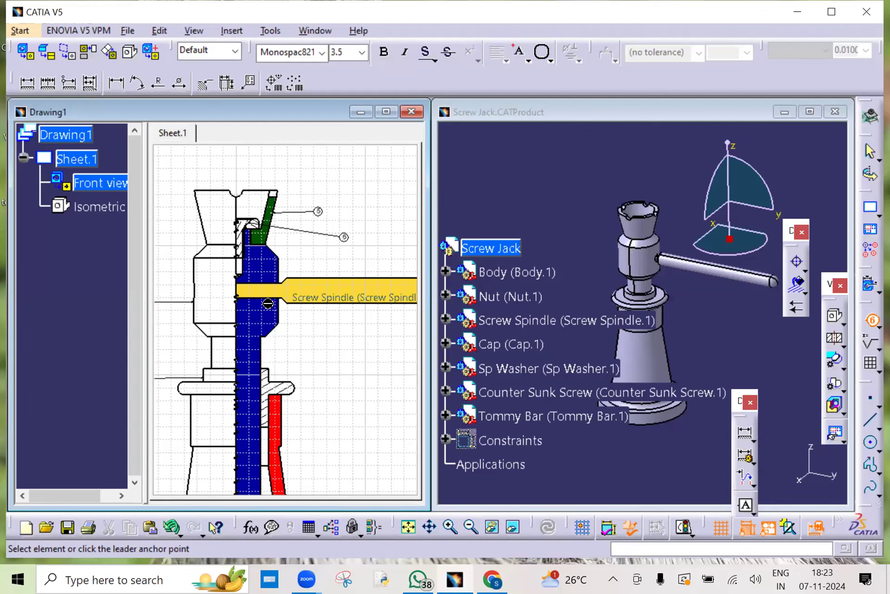
- Add balloon 7 to the countersunk screw in the sectioned front view, placing it to the lower right of the screw
mouse_move(217, 279)
middle_down()
mouse_move(254, 366)
mouse_move(272, 222)
middle_up()
middle_drag(270, 303, 255, 212)
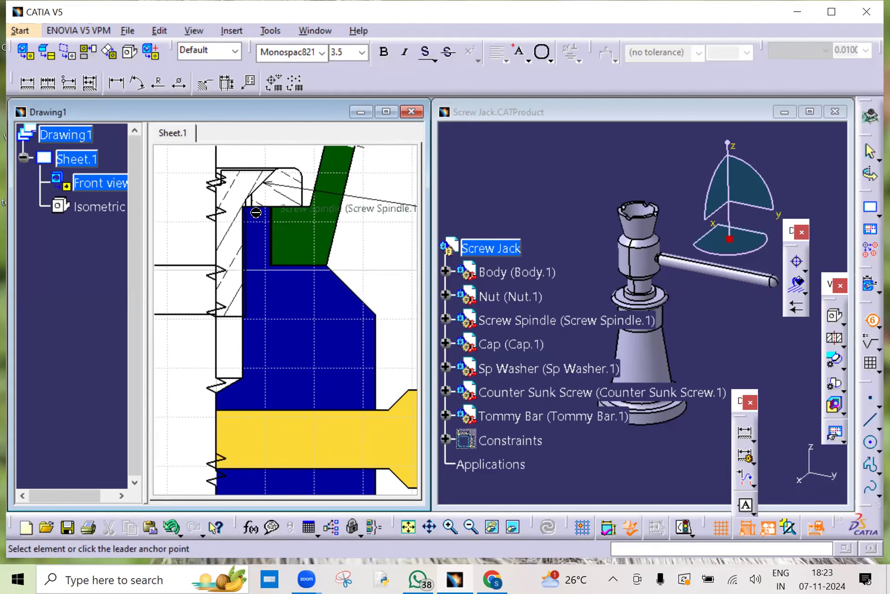
click(231, 236)
middle_drag(361, 240, 366, 283)
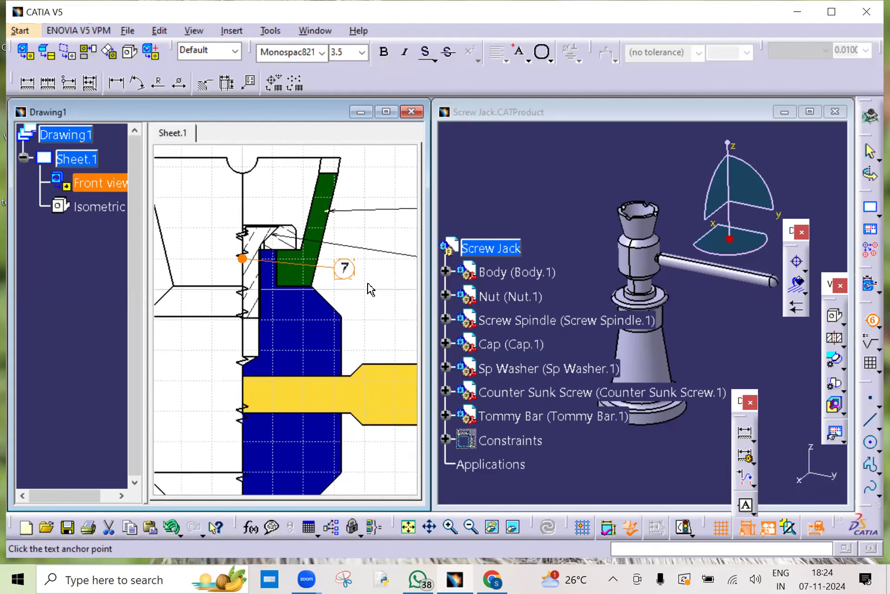
click(395, 280)
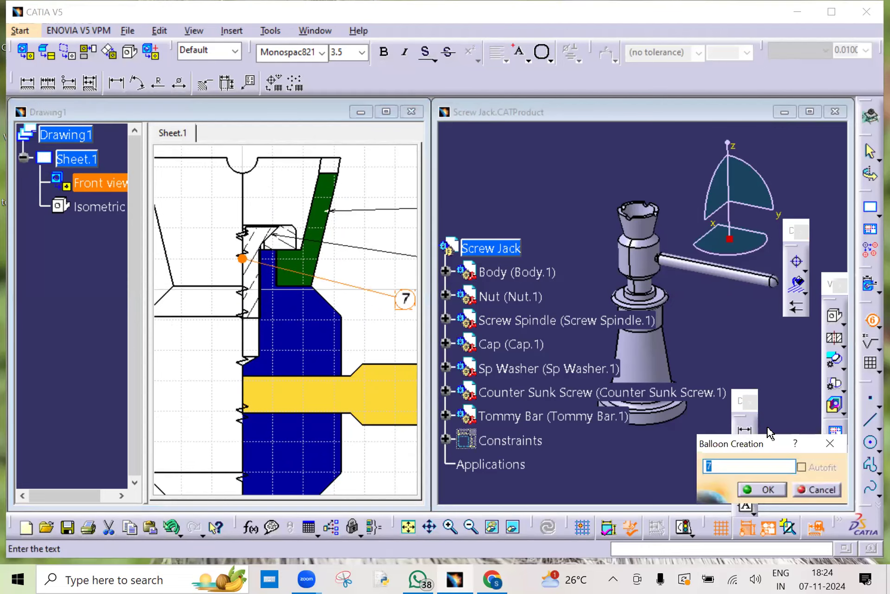
click(760, 490)
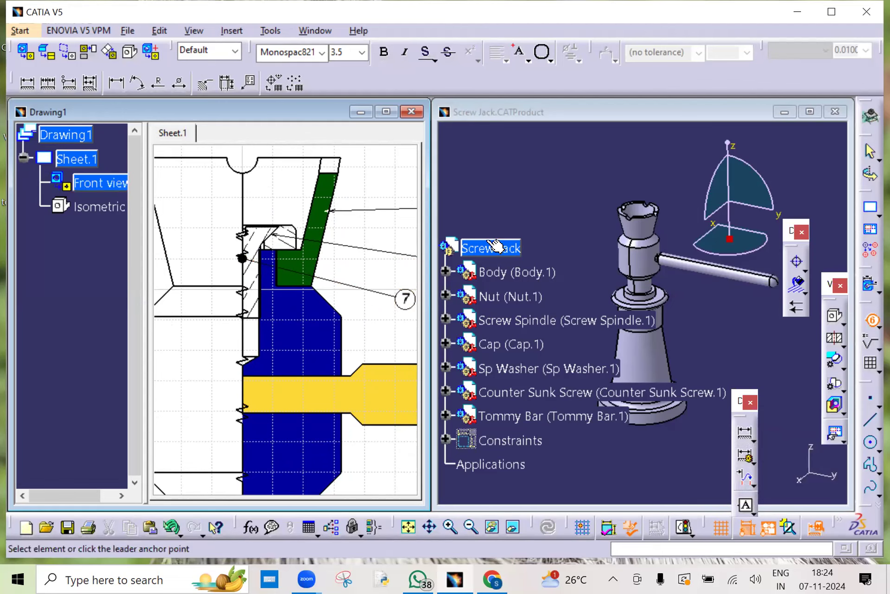
- Maximize the Drawing1 window so the drawing sheet fills the workspace again
ctrl+middle_drag(335, 232, 403, 478)
middle_drag(323, 238, 312, 158)
mouse_move(312, 157)
ctrl+middle_down()
mouse_move(342, 346)
mouse_move(340, 304)
ctrl+middle_up()
mouse_move(341, 303)
ctrl+middle_down()
mouse_move(339, 275)
mouse_move(344, 381)
mouse_move(354, 327)
ctrl+middle_up()
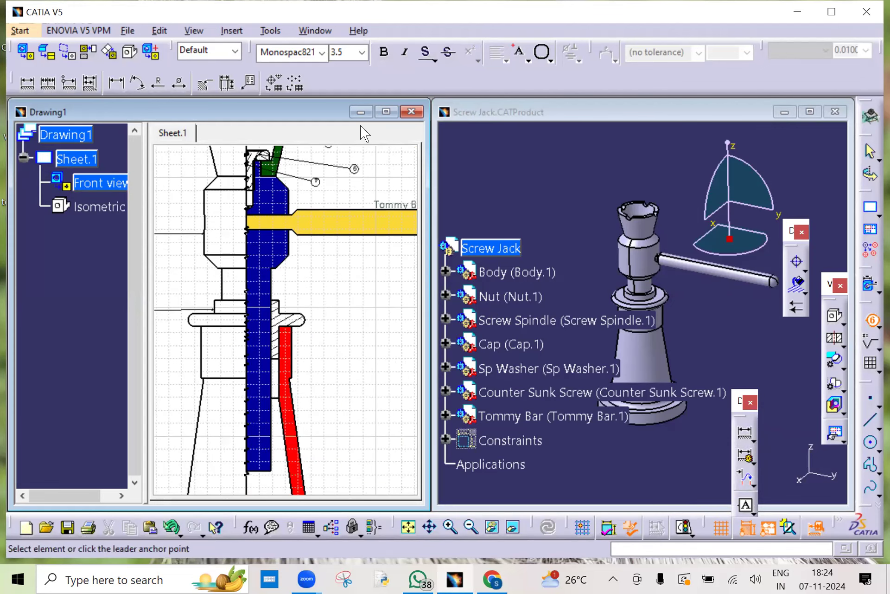
click(386, 111)
mouse_move(514, 329)
middle_down()
mouse_move(532, 436)
mouse_move(488, 284)
middle_up()
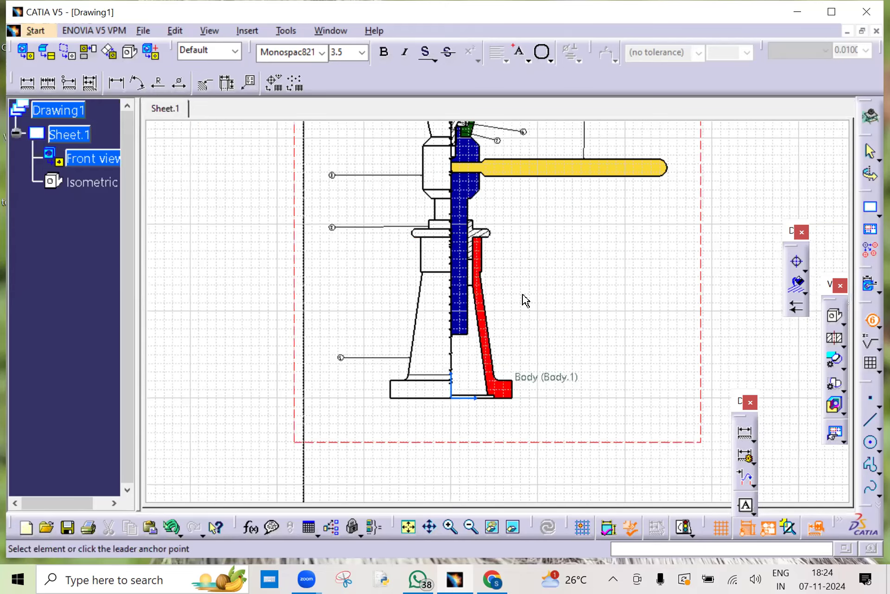
- Dimension the base diameter of the body in the sectioned front view, placing the dimension centred below the base
scroll(526, 301, down, 2)
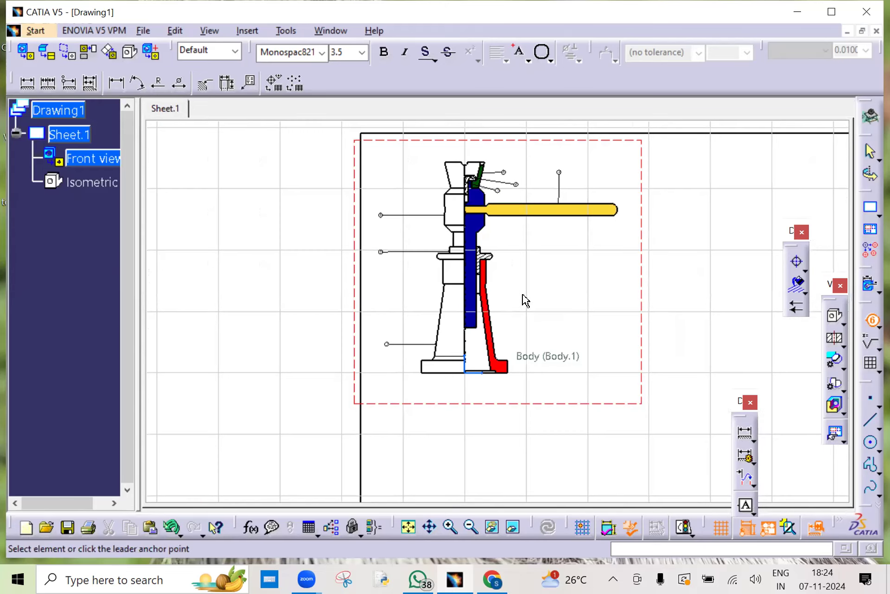
click(745, 430)
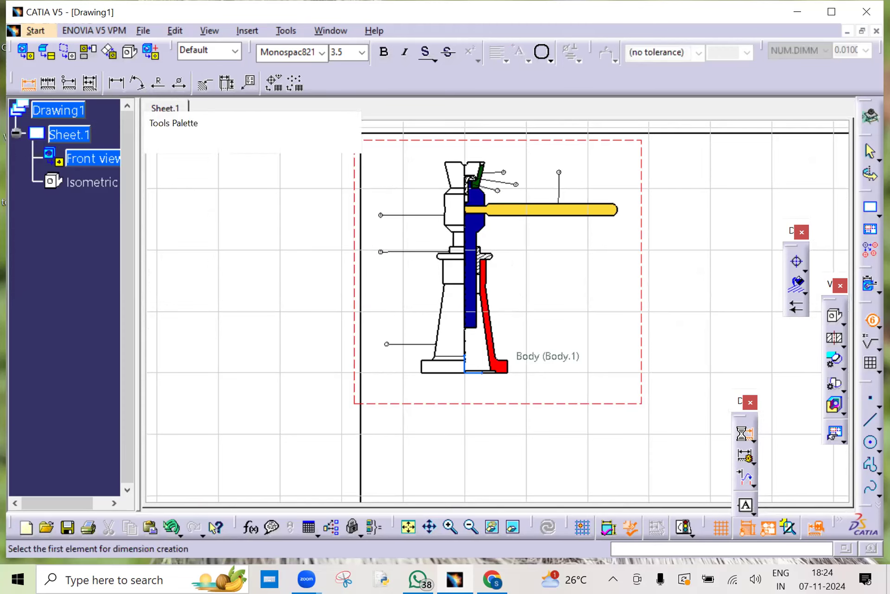
click(430, 368)
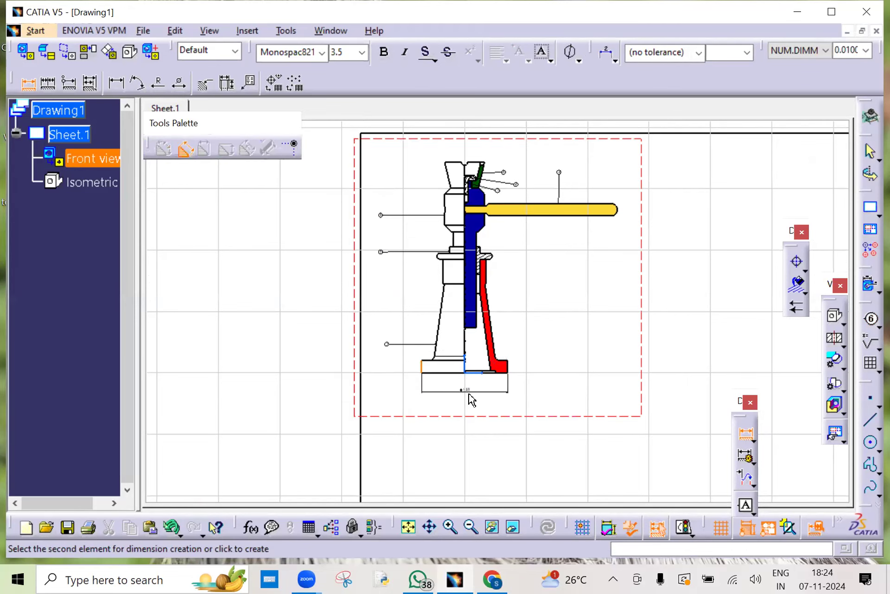
mouse_move(458, 405)
middle_down()
mouse_move(465, 307)
mouse_move(492, 208)
mouse_move(493, 347)
mouse_move(497, 299)
middle_up()
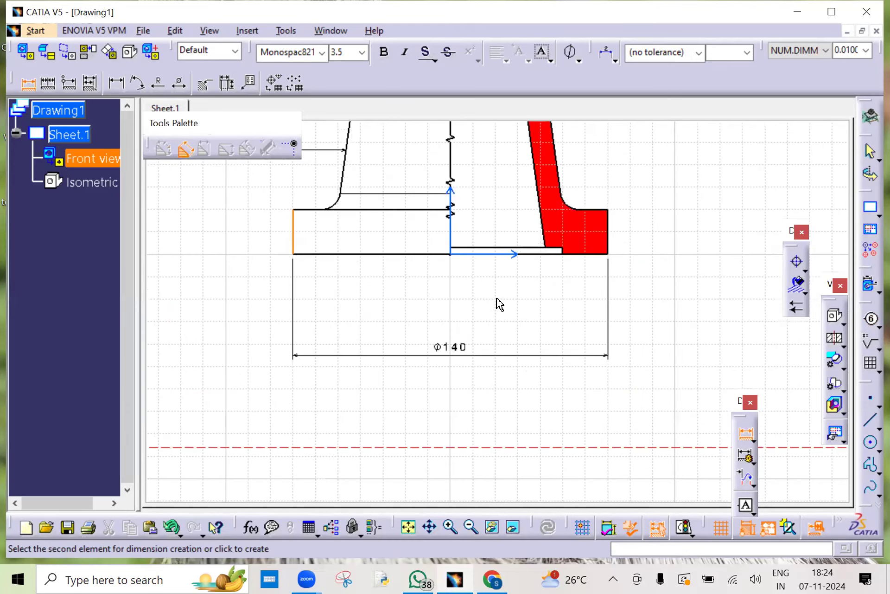
click(471, 348)
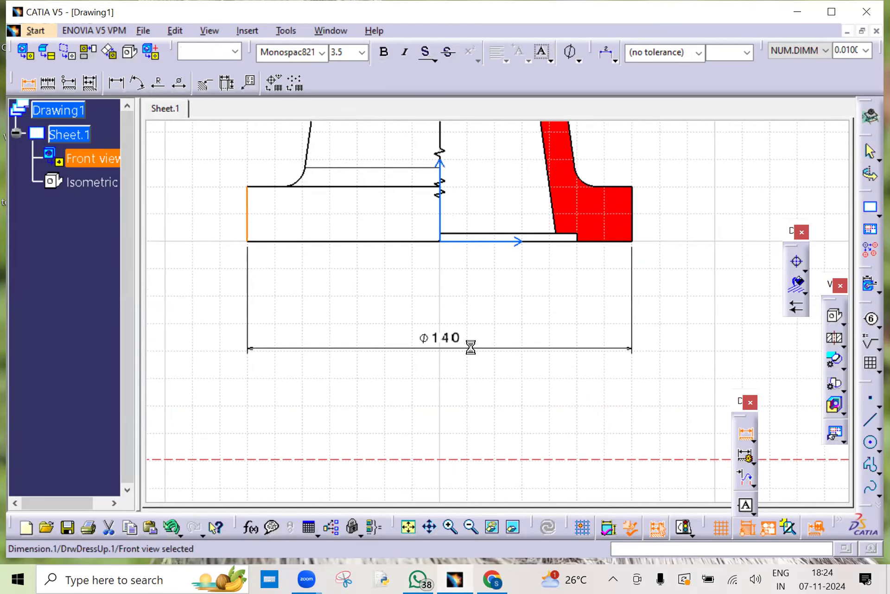
mouse_move(471, 291)
middle_down()
mouse_move(485, 394)
mouse_move(519, 215)
mouse_move(545, 286)
middle_up()
- Dimension the overall height from the cap's top edge to the base's bottom edge, placing it beyond the handle's right end
click(744, 437)
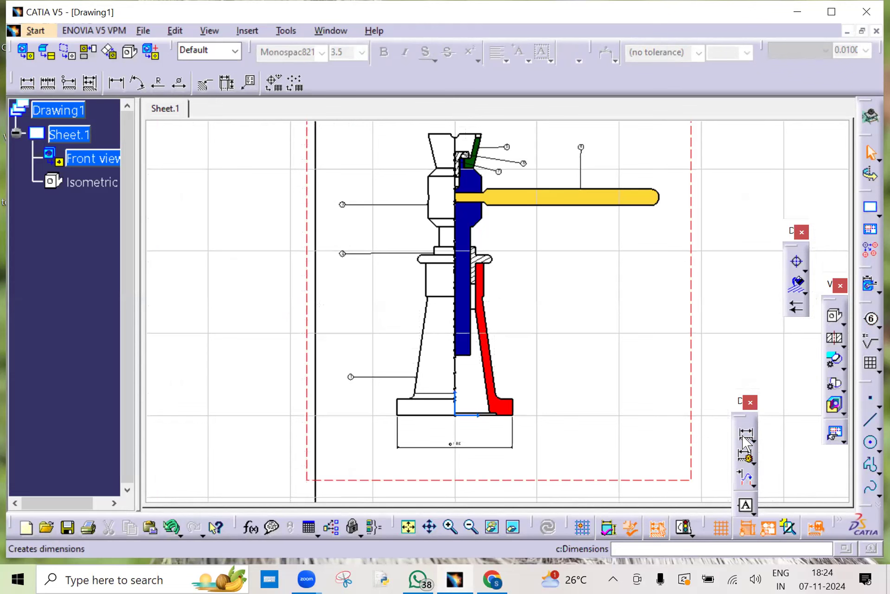
click(445, 141)
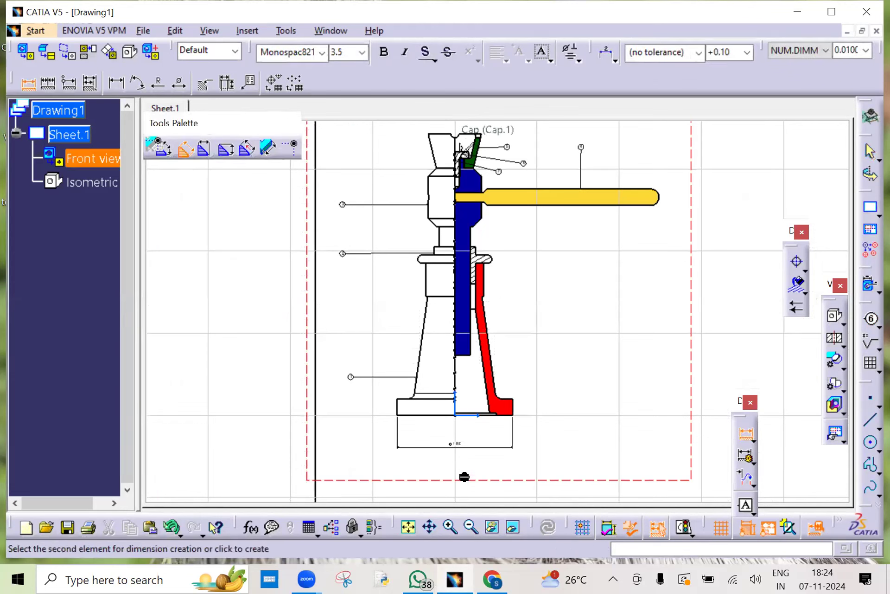
click(422, 416)
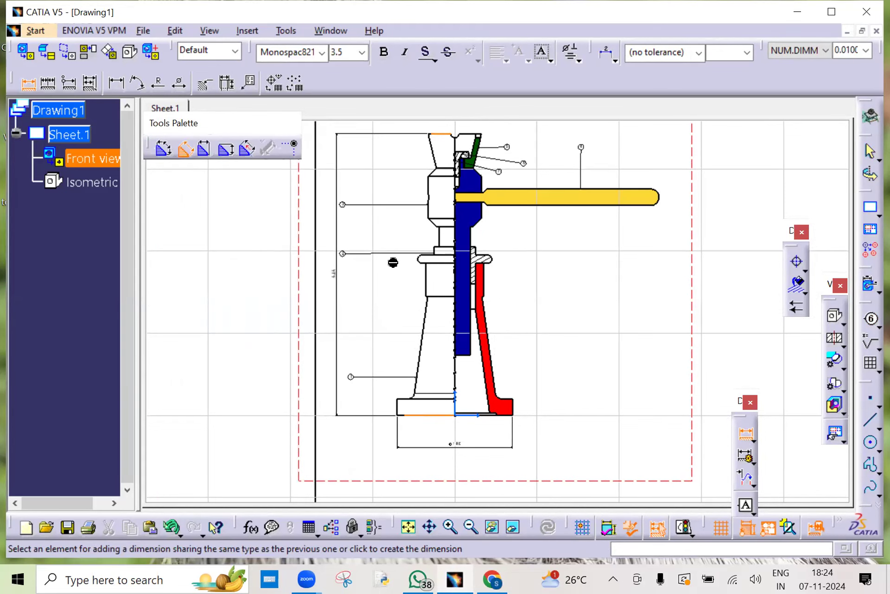
click(689, 285)
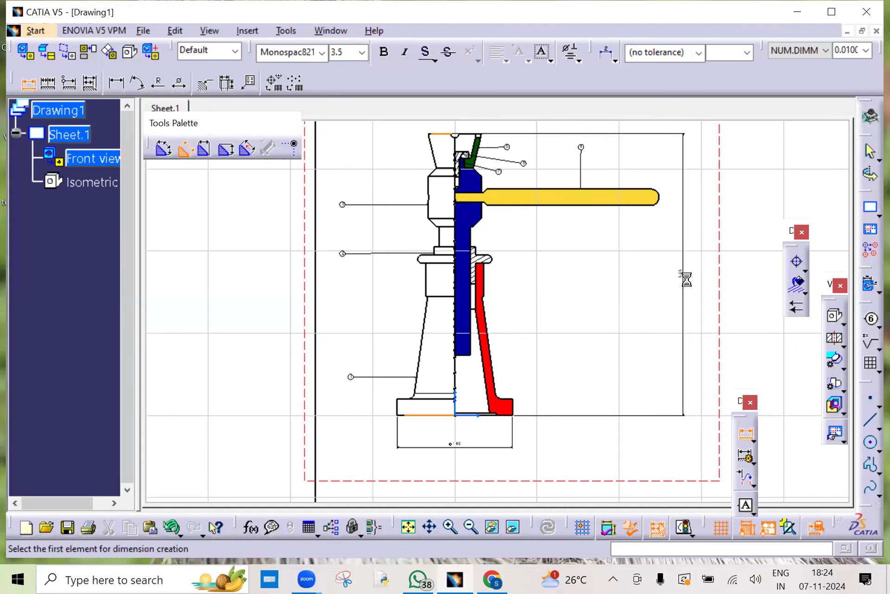
click(701, 297)
mouse_move(672, 287)
middle_down()
mouse_move(550, 271)
mouse_move(553, 235)
middle_up()
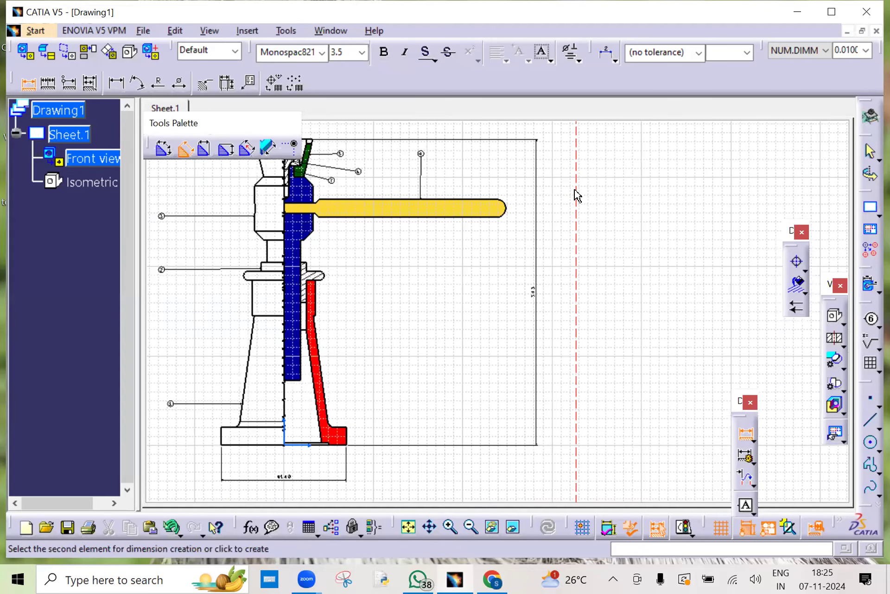
- Begin a horizontal dimension across the nut flange between its left and right rounded ends in the front view
mouse_move(603, 261)
middle_down()
mouse_move(596, 250)
mouse_move(602, 354)
mouse_move(501, 321)
middle_up()
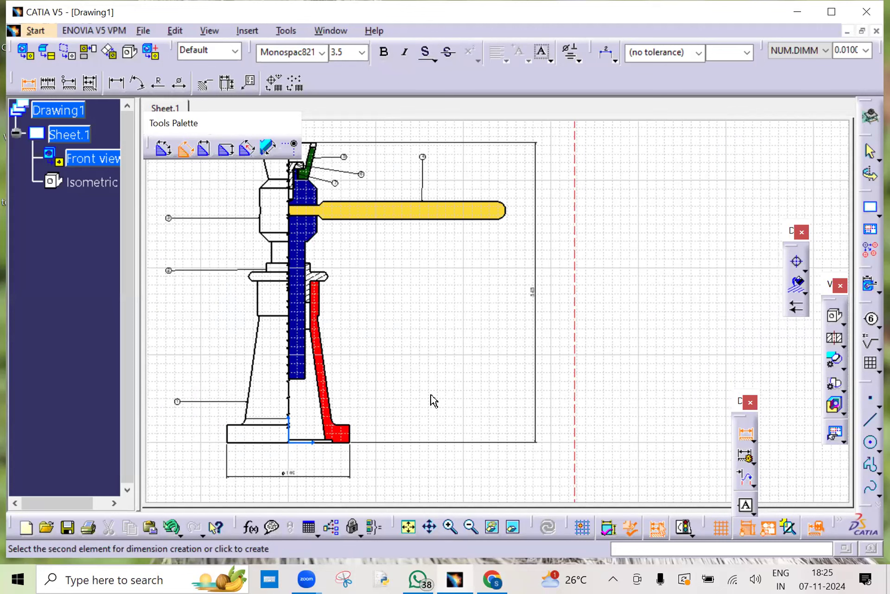
mouse_move(415, 366)
middle_down()
mouse_move(433, 460)
mouse_move(460, 381)
middle_up()
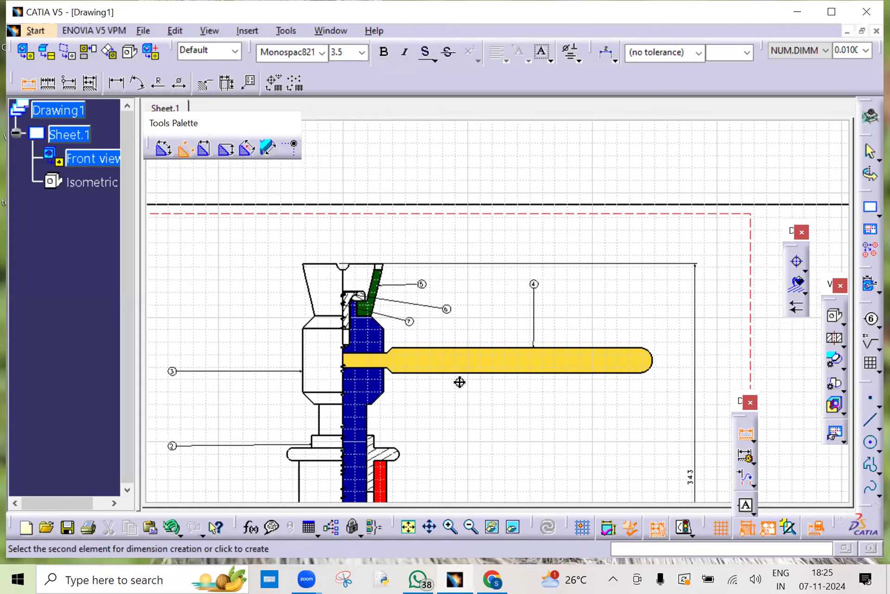
middle_drag(465, 321, 463, 242)
mouse_move(431, 281)
middle_down()
mouse_move(679, 183)
mouse_move(484, 238)
middle_up()
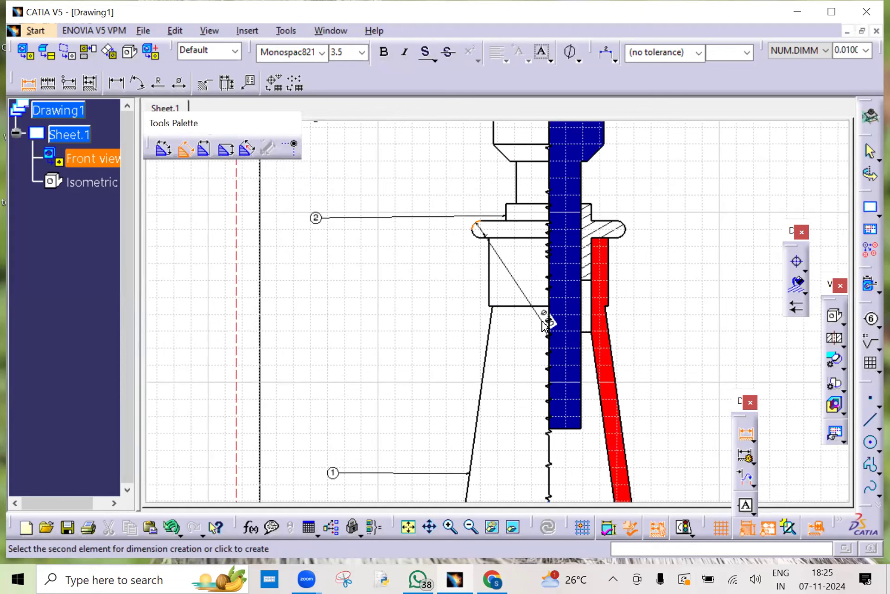
click(632, 230)
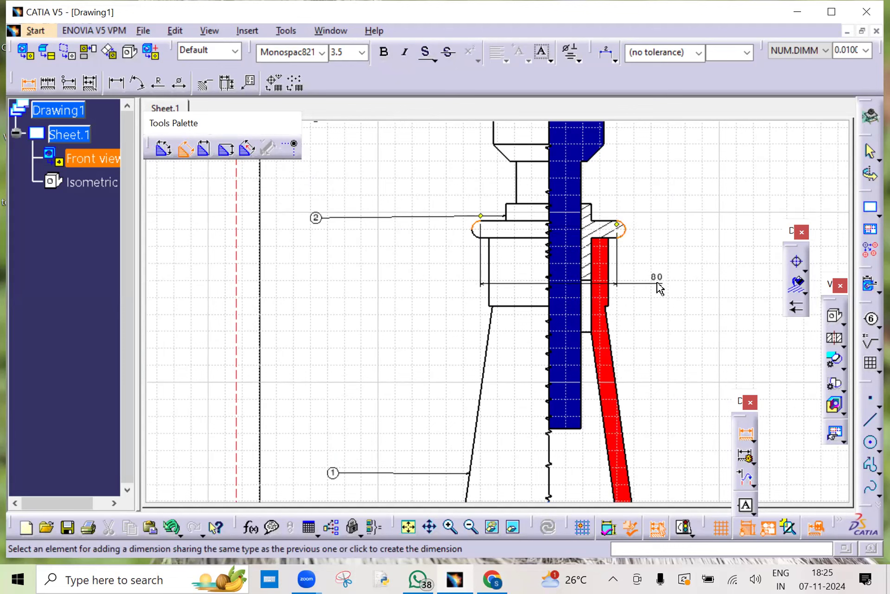
- Set the flange dimension's first extension line to Anchor 3 and place the dimension below the flange, with its value right of the body
right_click(655, 280)
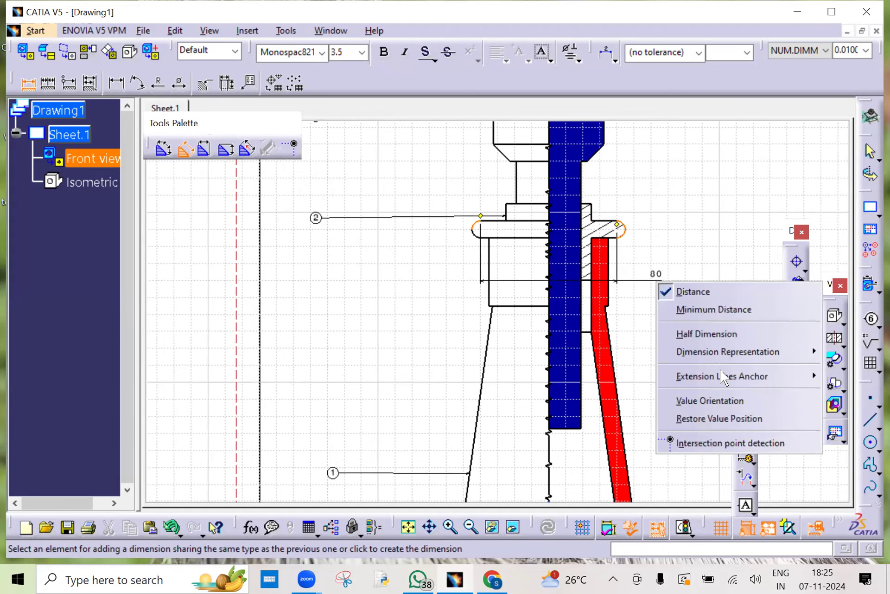
mouse_move(721, 372)
mouse_move(605, 378)
click(702, 393)
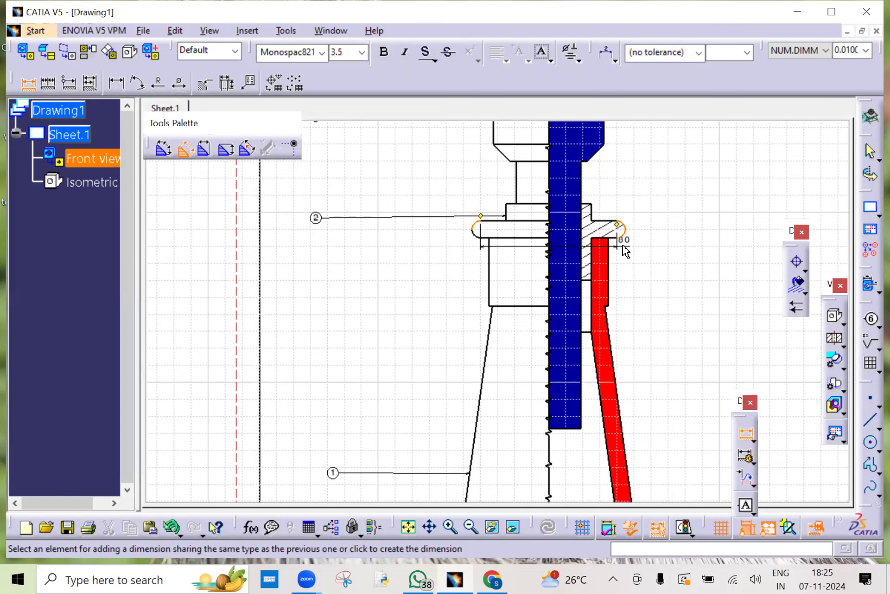
right_click(658, 259)
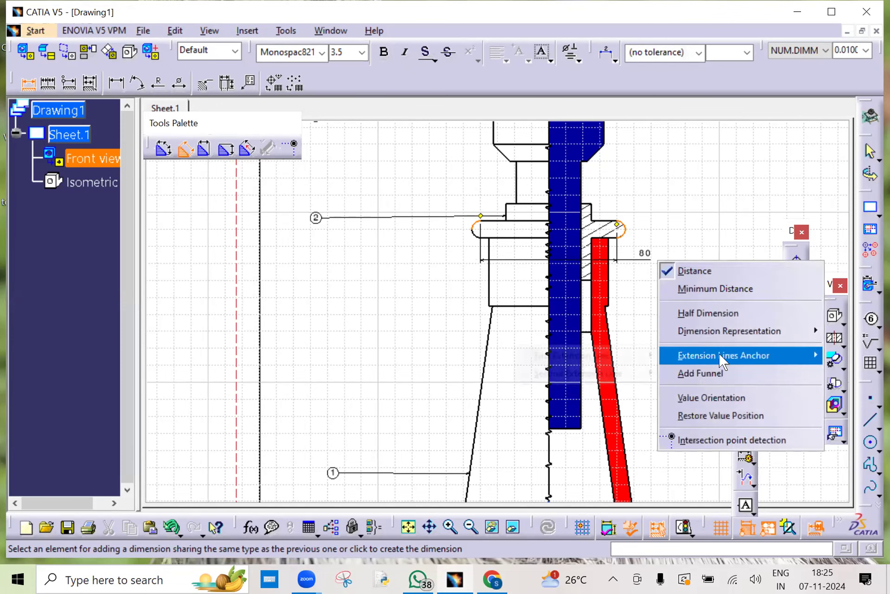
mouse_move(720, 355)
mouse_move(632, 355)
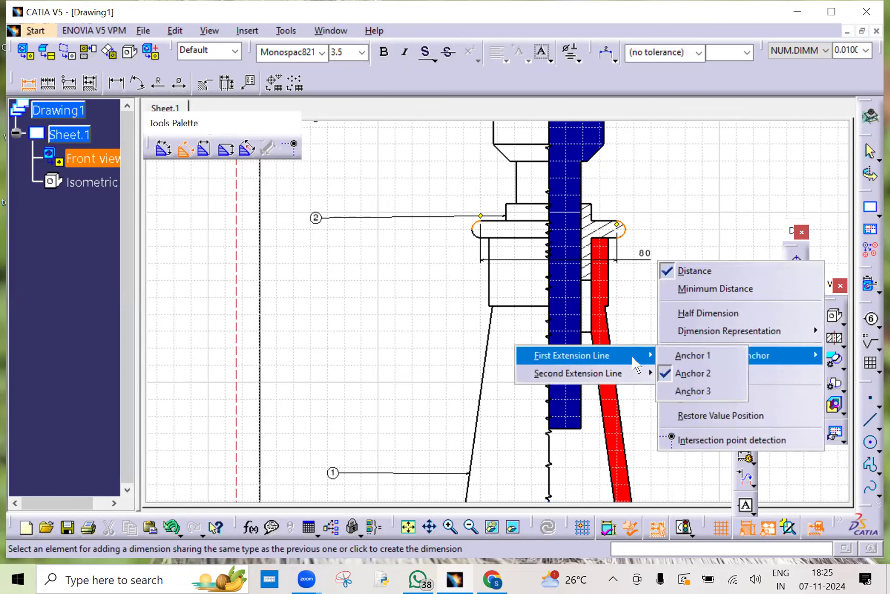
click(703, 396)
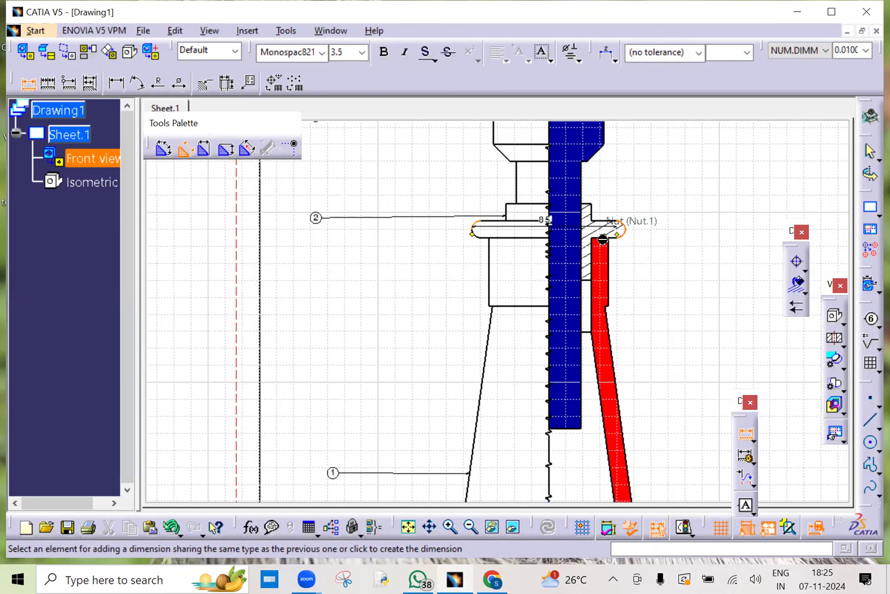
click(640, 283)
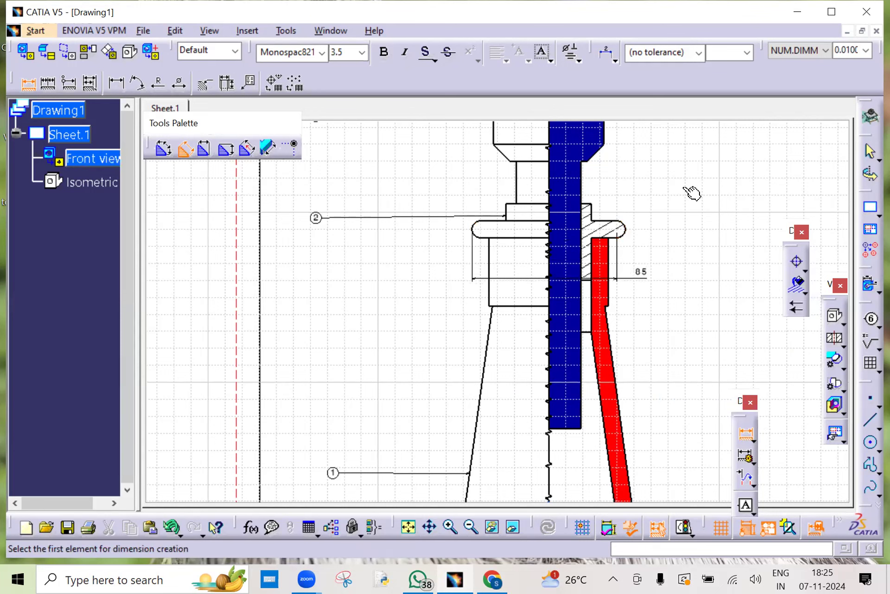
- Insert a table with 7 columns and 2 rows in the empty area between and below the two views
middle_drag(692, 193, 705, 302)
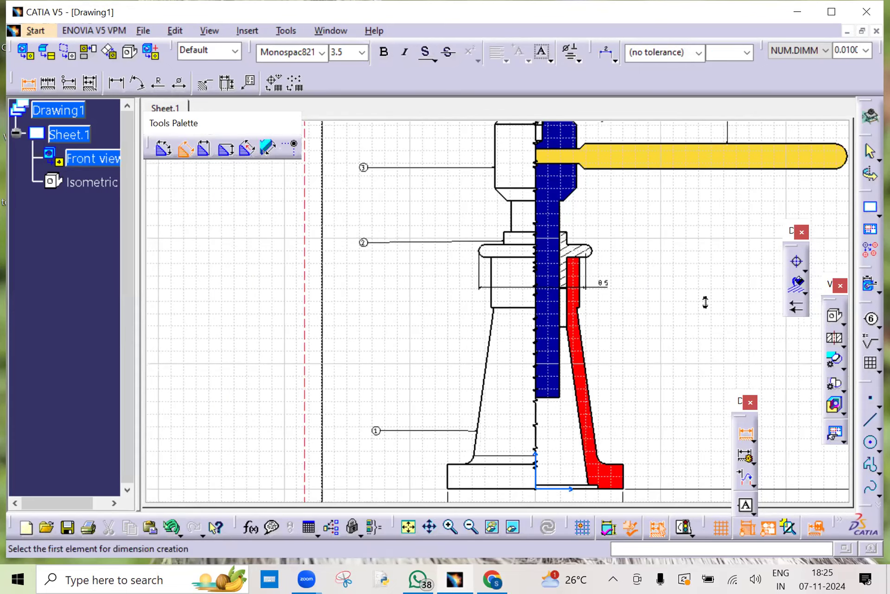
middle_drag(532, 280, 506, 139)
mouse_move(505, 139)
ctrl+middle_down()
mouse_move(520, 205)
mouse_move(597, 367)
mouse_move(600, 290)
mouse_move(628, 390)
mouse_move(533, 274)
ctrl+middle_up()
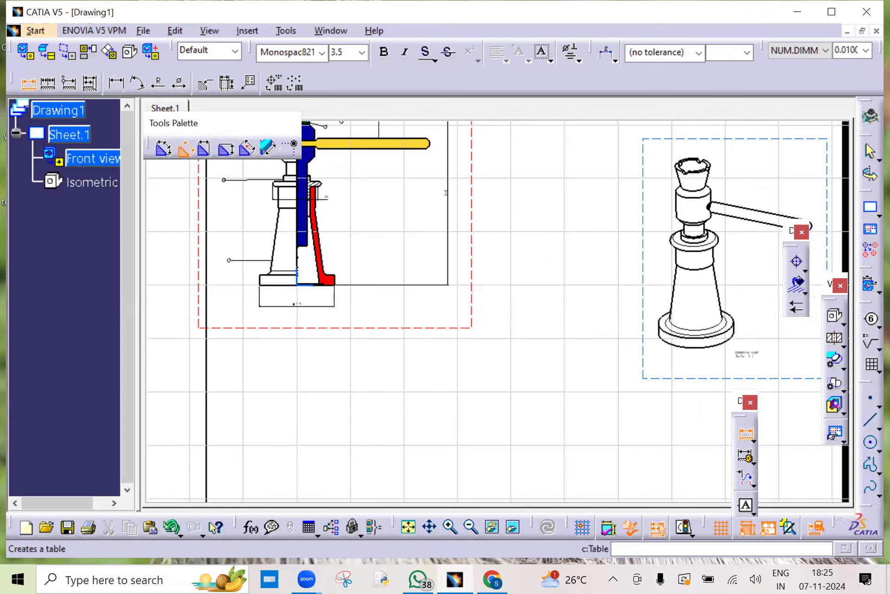
click(872, 364)
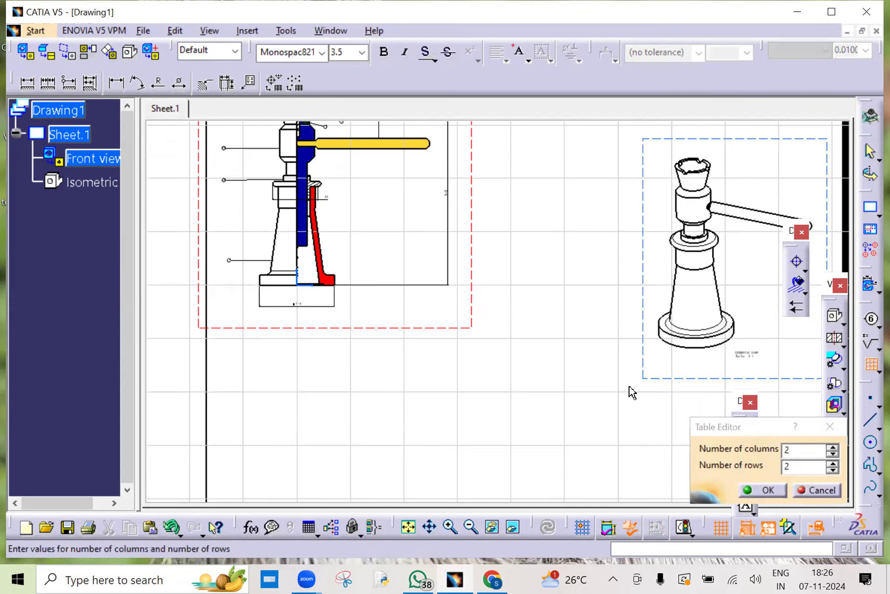
click(800, 451)
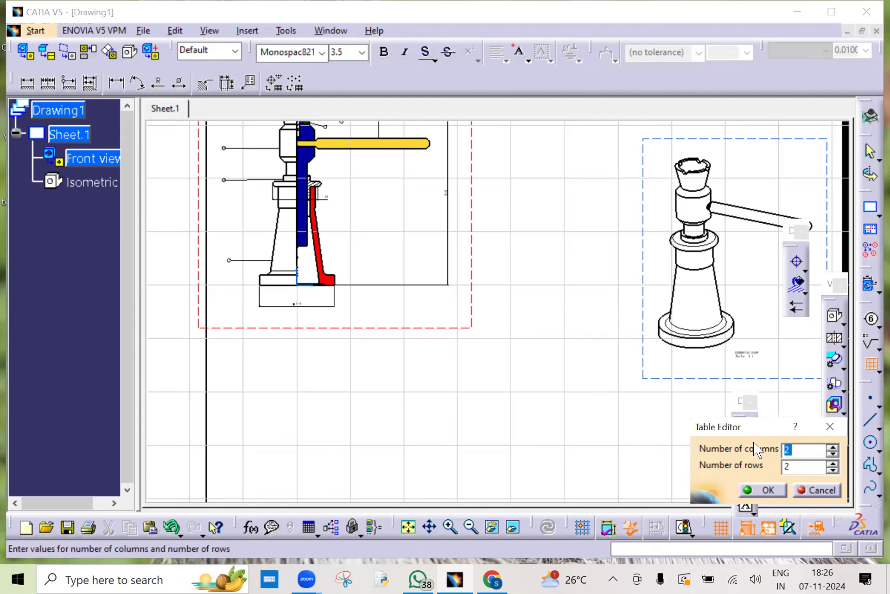
text(7)
click(752, 488)
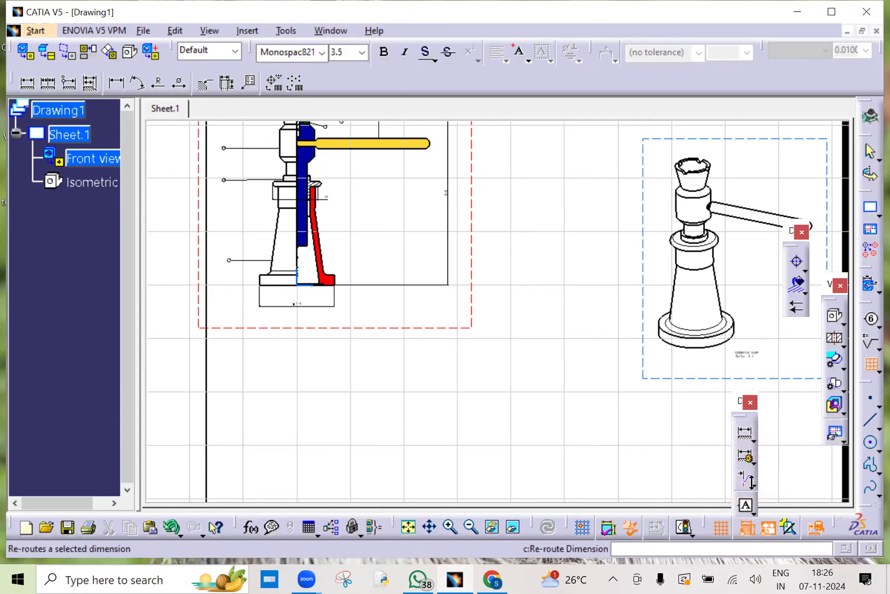
click(483, 398)
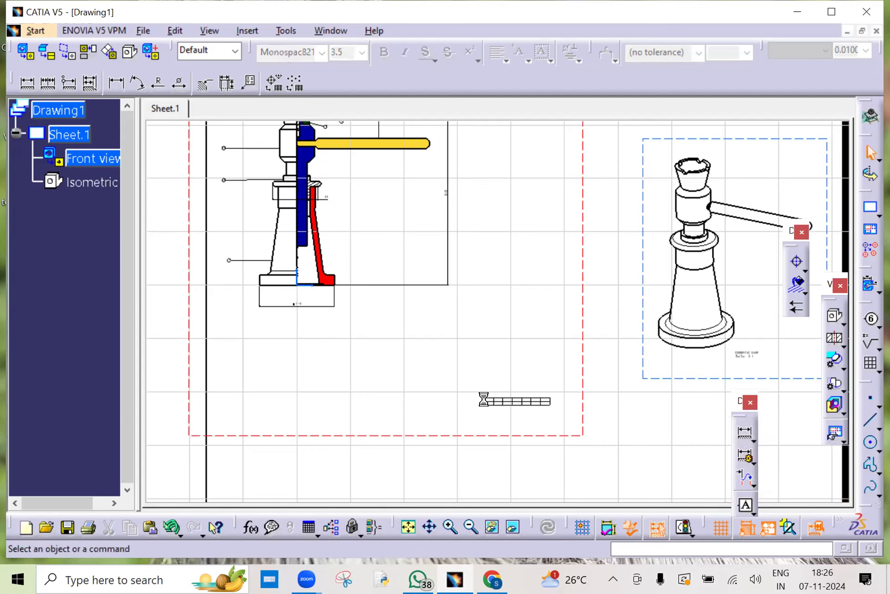
- Delete the seven-column table from the sheet
ctrl+middle_drag(517, 254, 517, 195)
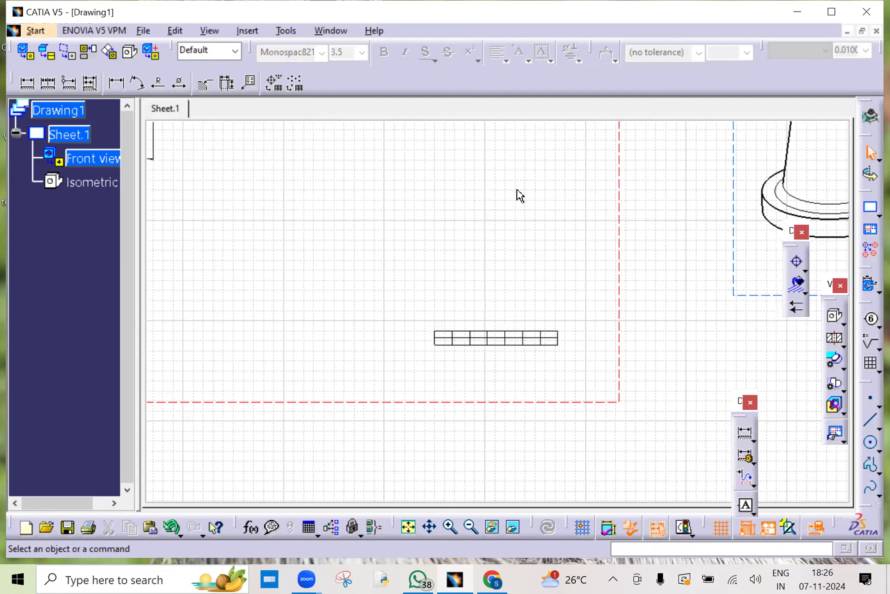
click(363, 375)
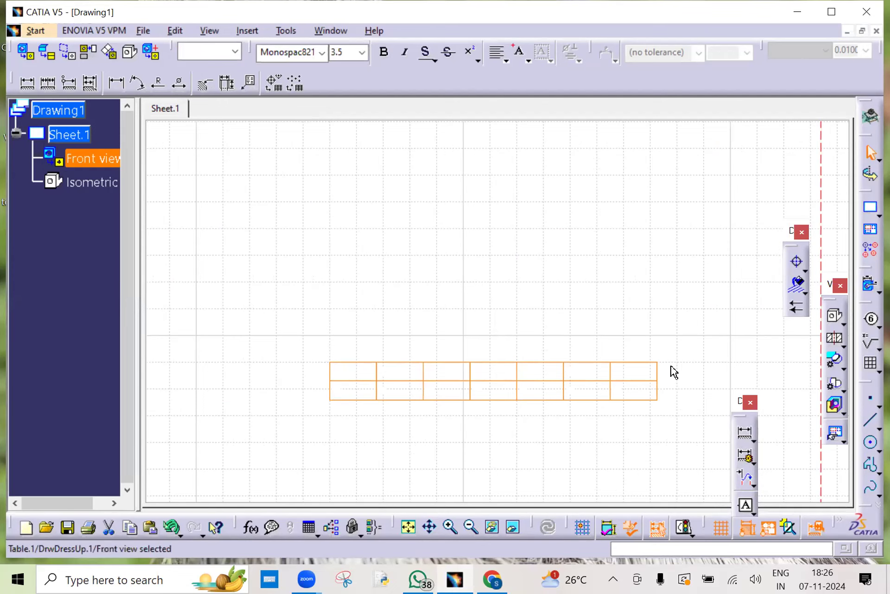
double_click(577, 385)
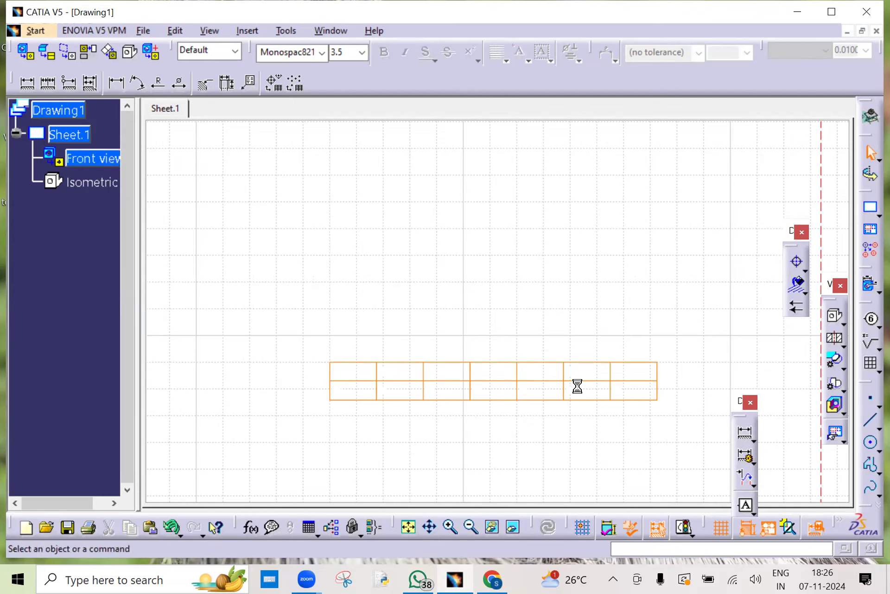
key(Delete)
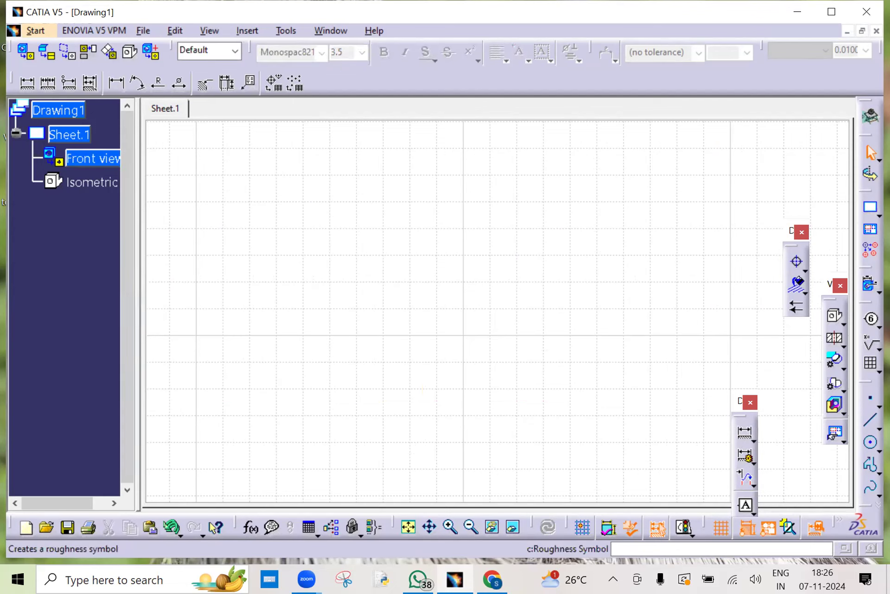
- Insert a table with 2 columns and 7 rows in the empty area below and right of the dimensioned front view
click(872, 364)
click(474, 416)
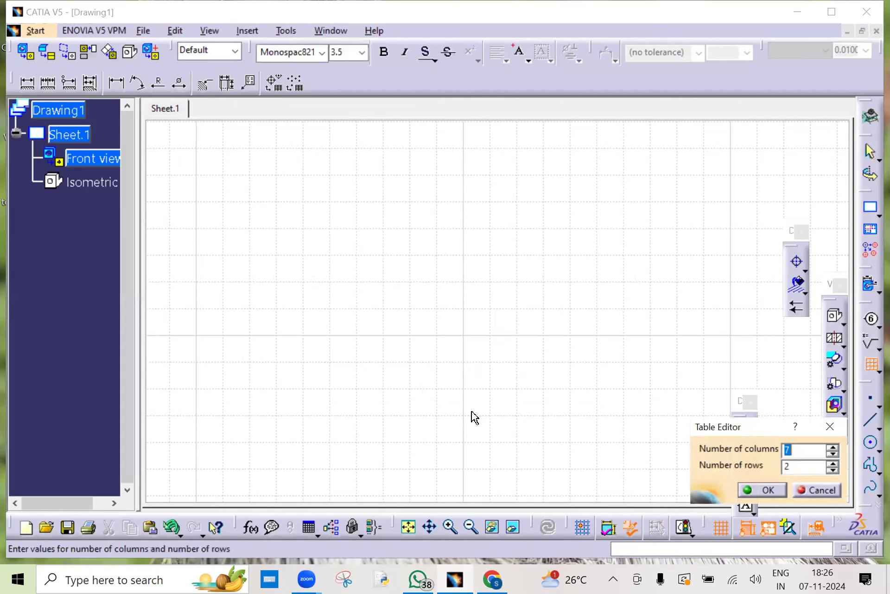
text(2)
key(Tab)
key(Return)
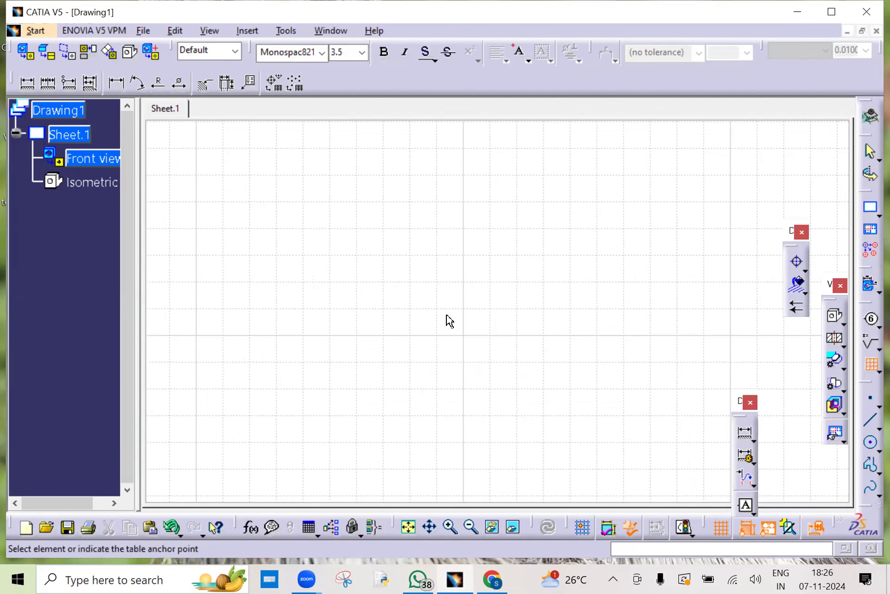
mouse_move(427, 312)
middle_down()
mouse_move(458, 470)
mouse_move(495, 363)
mouse_move(460, 331)
middle_up()
click(460, 331)
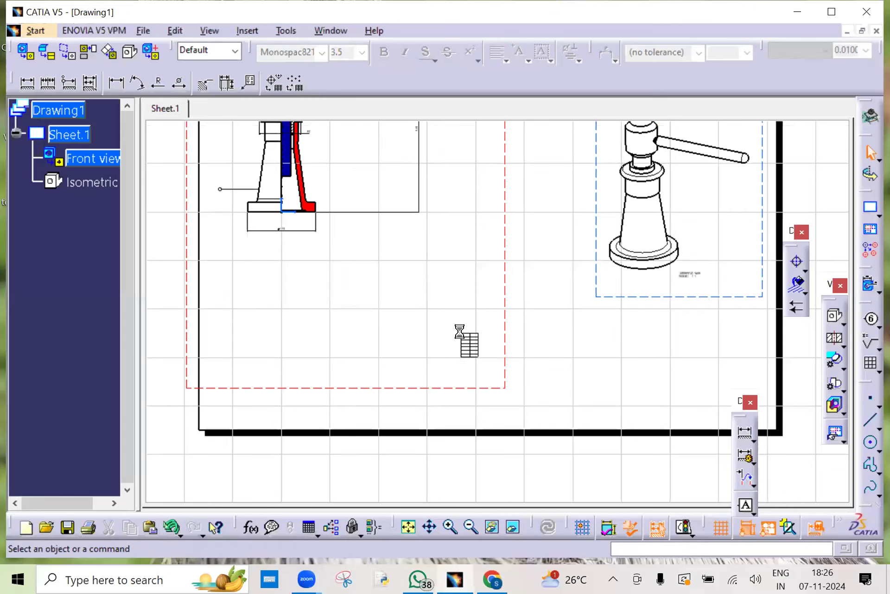
middle_drag(513, 369, 456, 231)
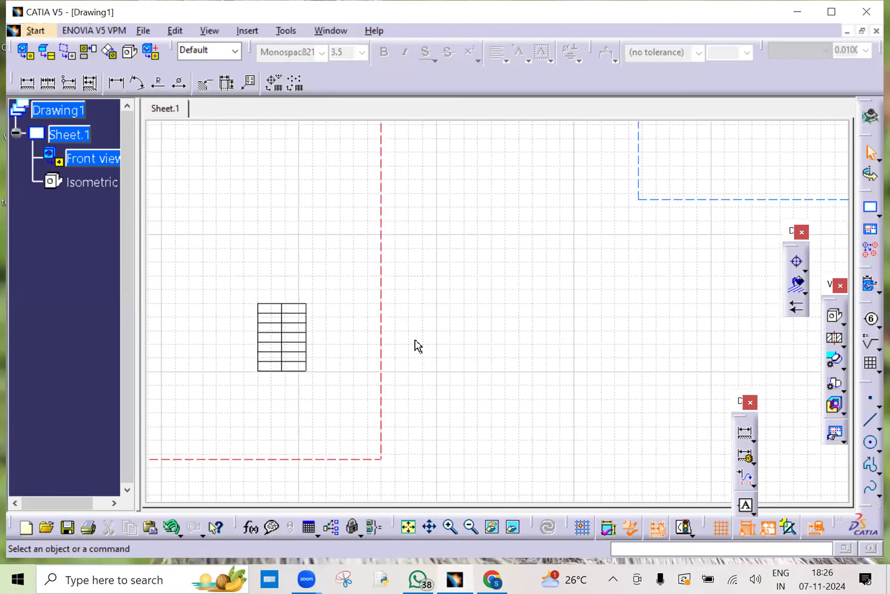
mouse_move(350, 366)
middle_down()
mouse_move(333, 363)
mouse_move(497, 278)
mouse_move(525, 331)
middle_up()
mouse_move(553, 417)
middle_down()
mouse_move(538, 314)
mouse_move(482, 126)
middle_up()
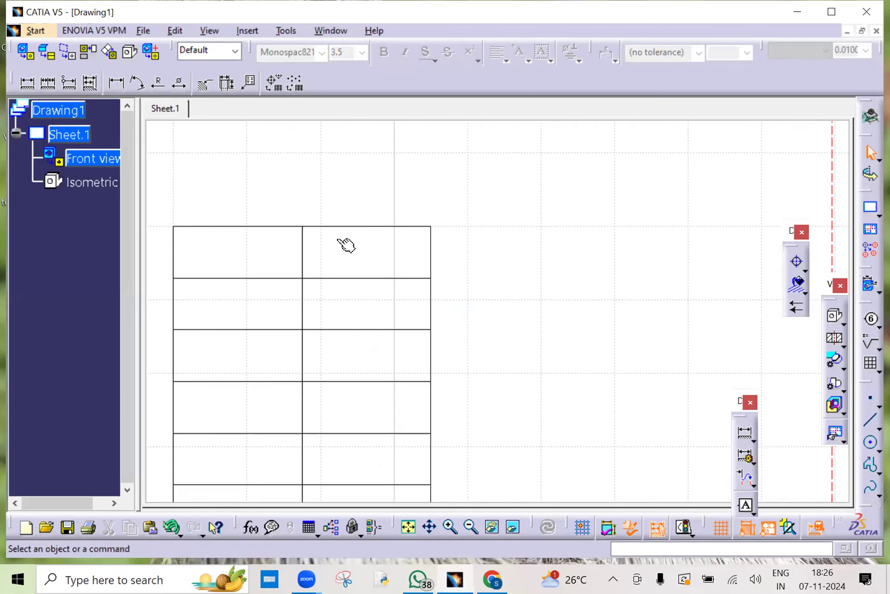
- Shift the two-column table slightly to the right and add the text "S.no" in the first cell of its header row
double_click(337, 240)
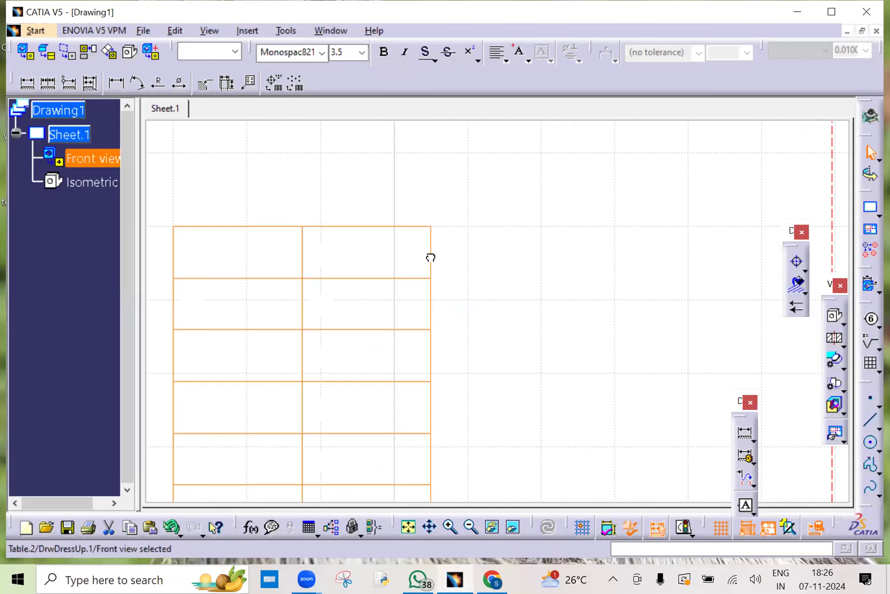
drag(468, 266, 497, 271)
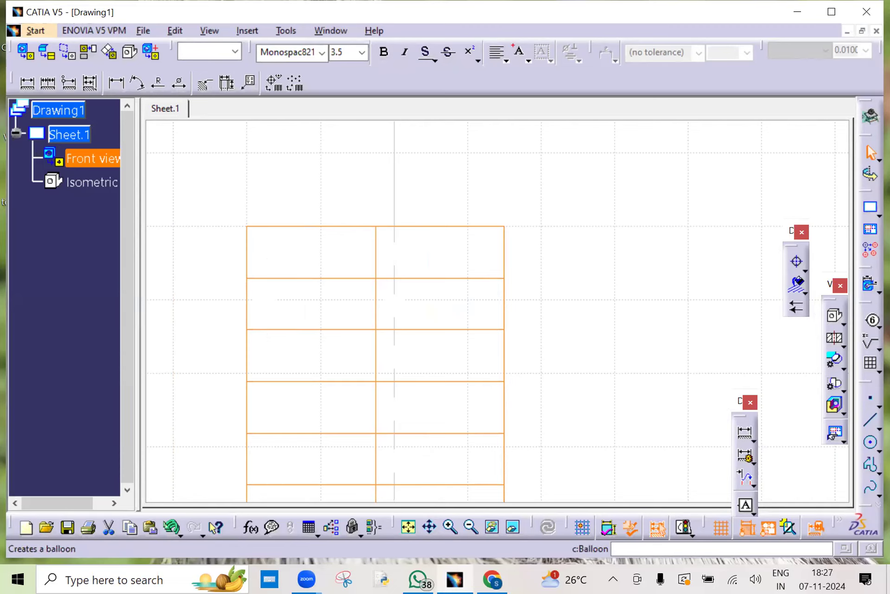
click(879, 327)
click(770, 332)
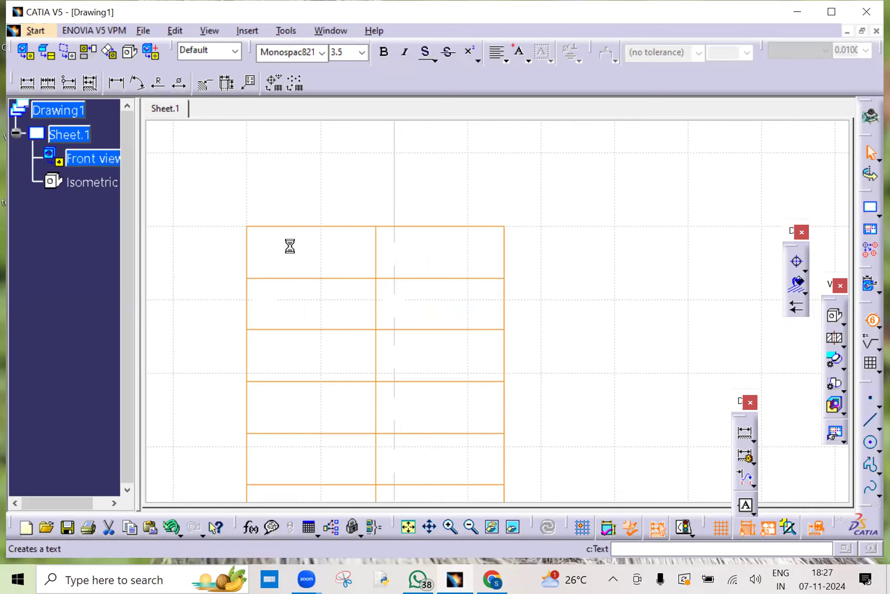
click(293, 246)
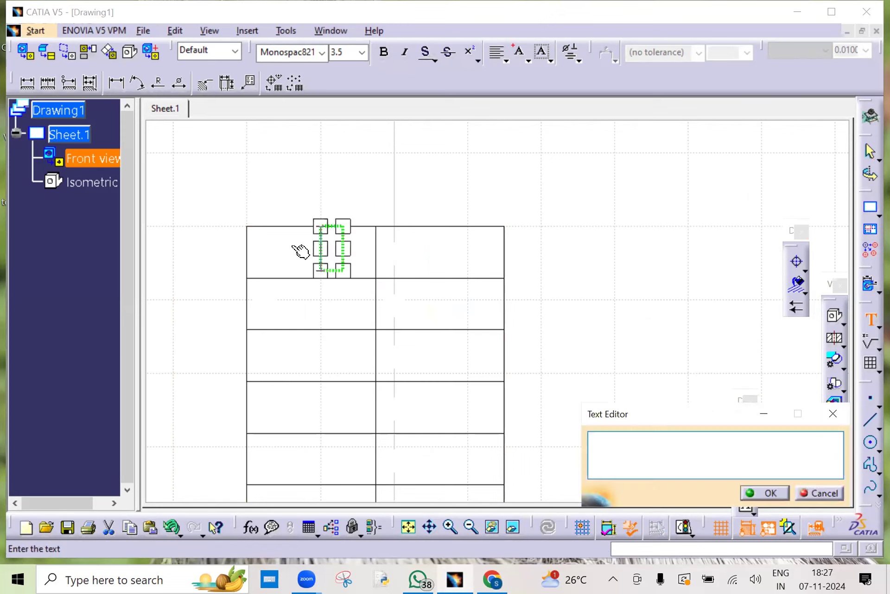
text(S.no)
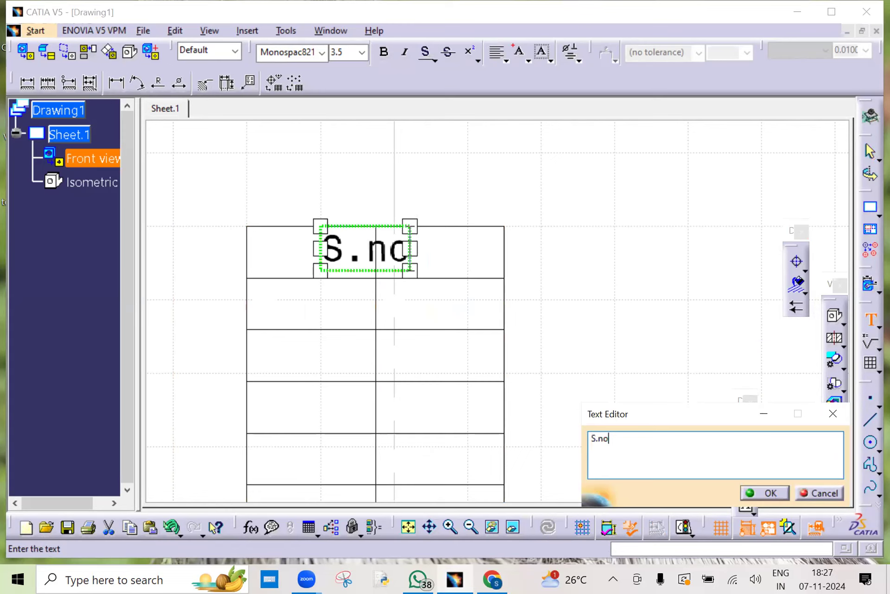
key(Return)
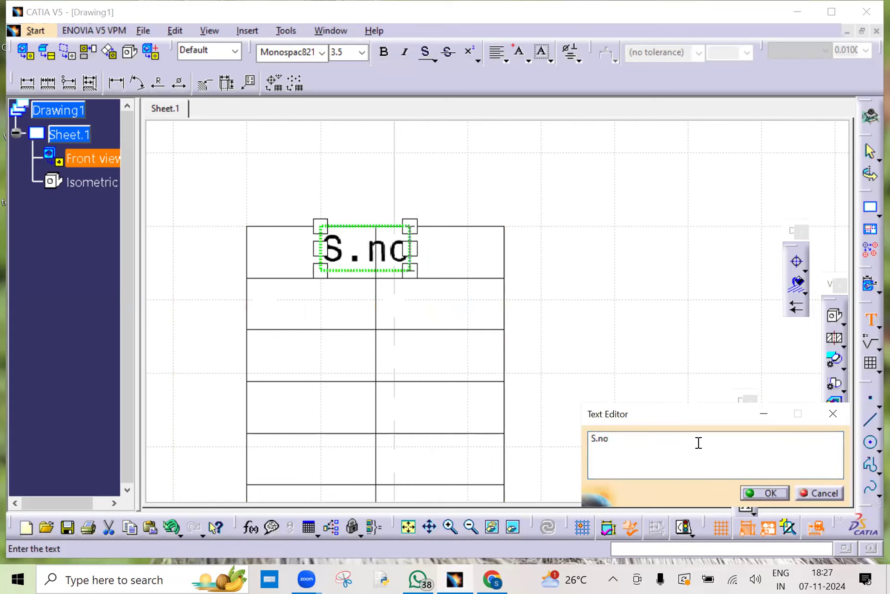
click(766, 491)
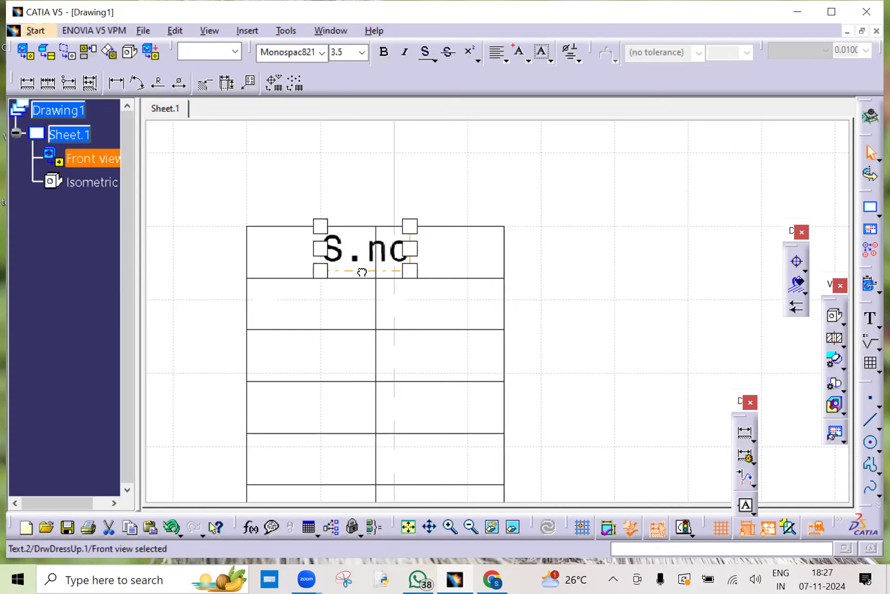
drag(363, 270, 298, 272)
click(430, 254)
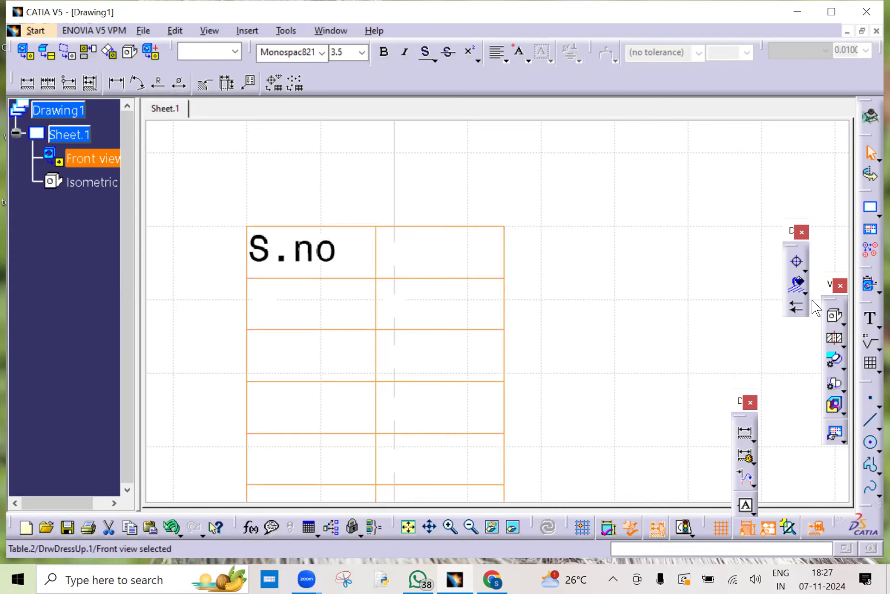
- Add the text "Part\" and place it in the second cell of the table's header row
click(870, 321)
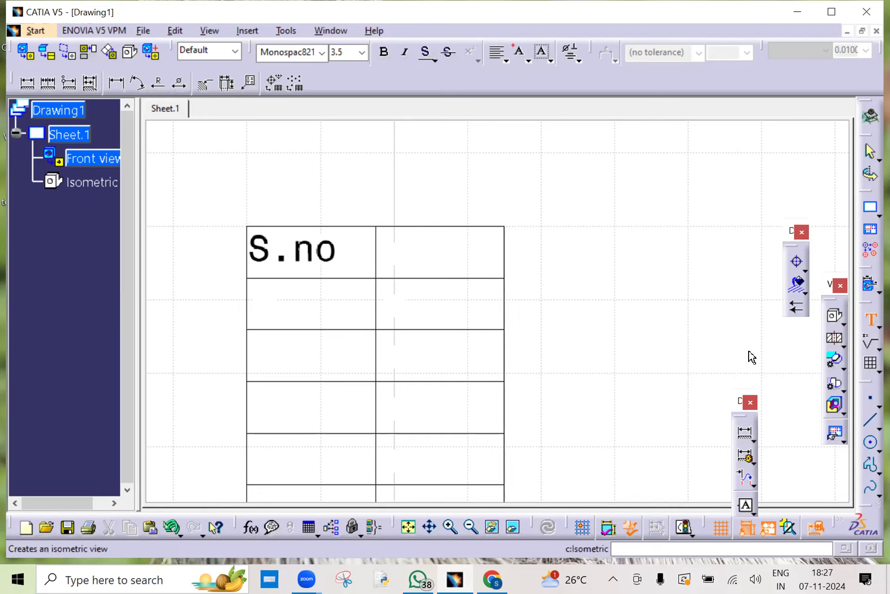
click(395, 265)
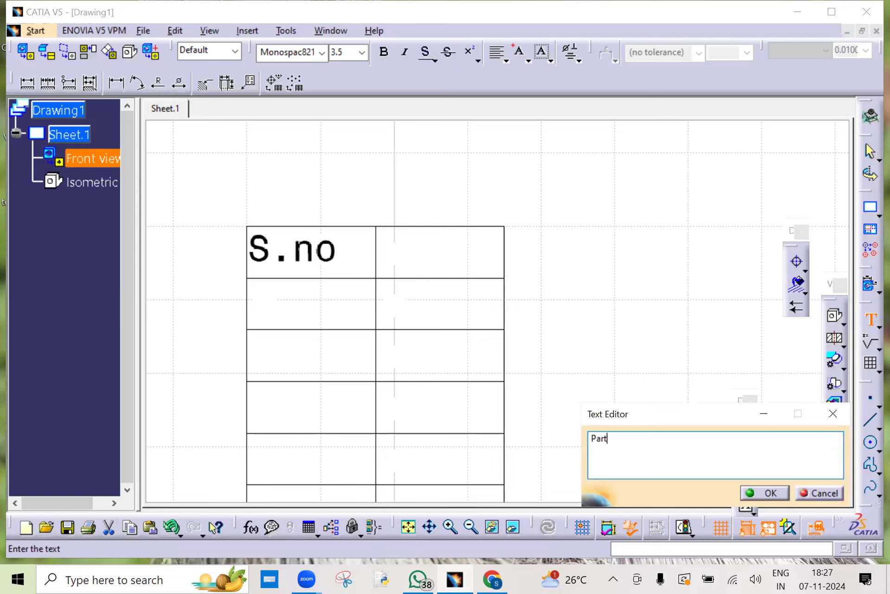
click(772, 490)
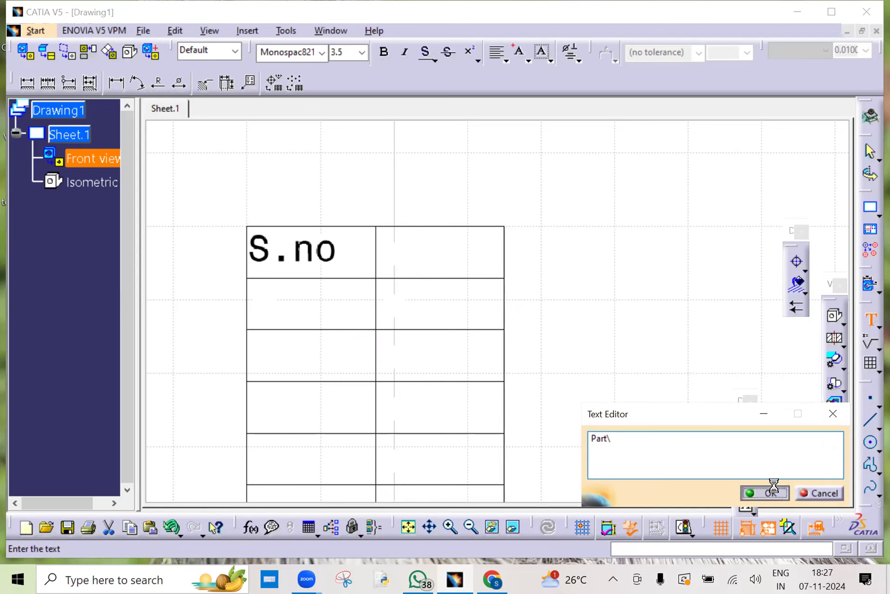
click(543, 255)
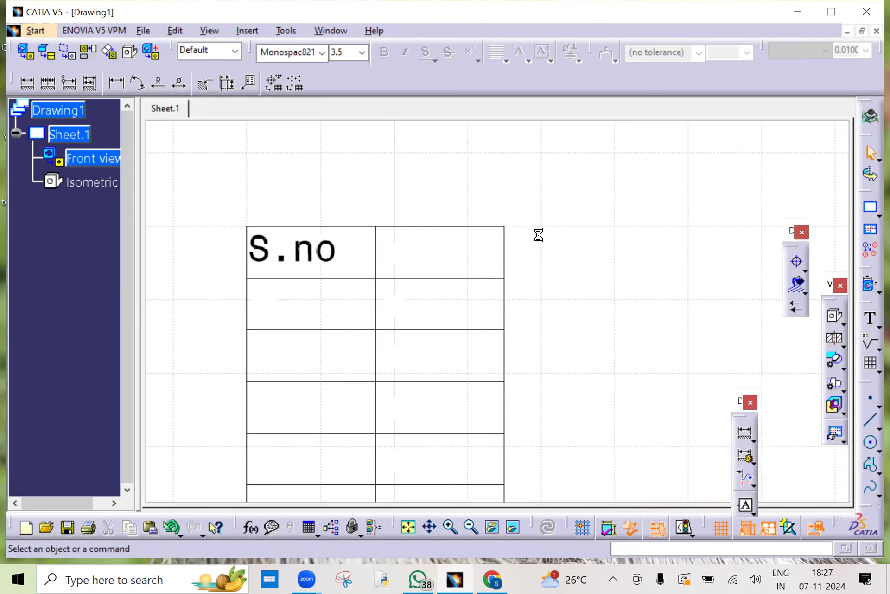
mouse_move(536, 234)
middle_down()
mouse_move(541, 389)
mouse_move(522, 336)
mouse_move(435, 344)
middle_up()
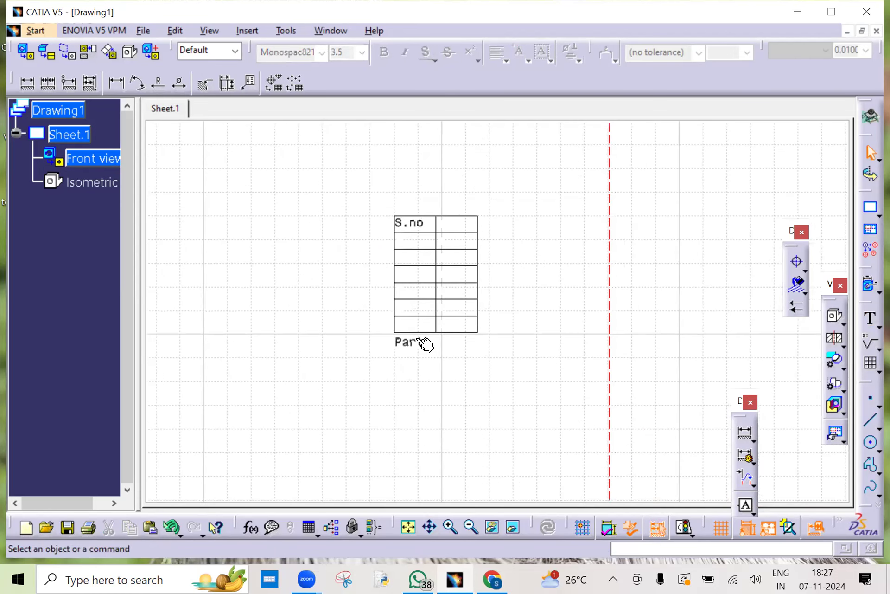
click(423, 343)
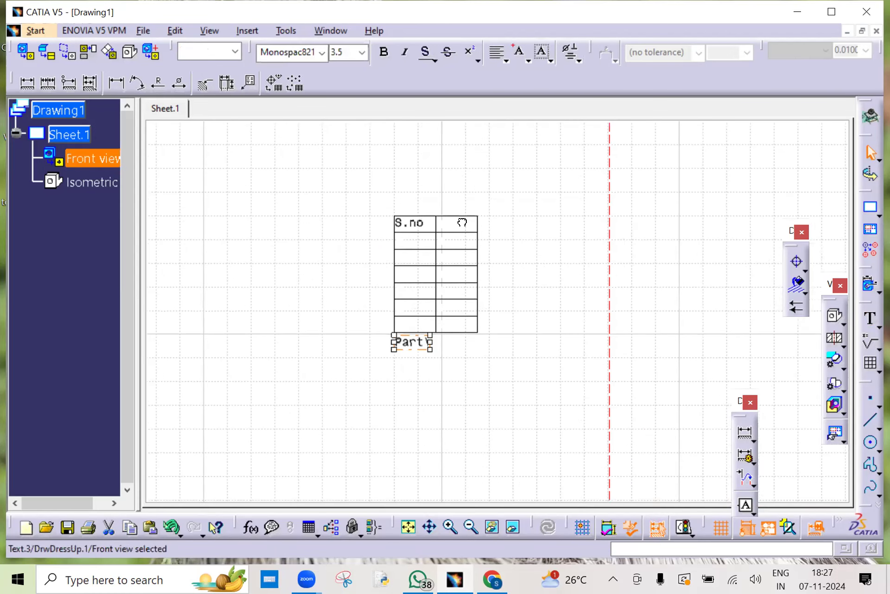
drag(419, 341, 462, 229)
click(530, 246)
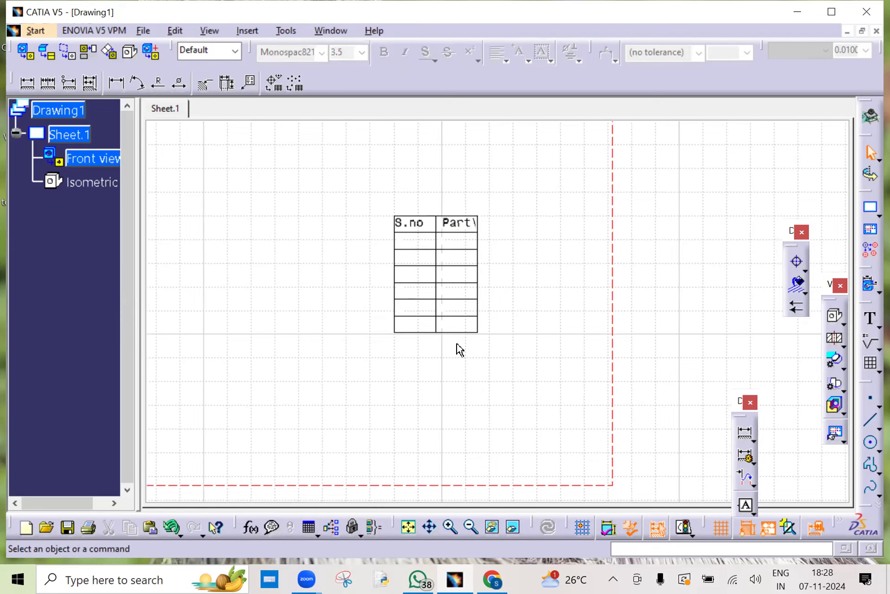
- Add the note "all dimensions mm" in the empty area below the front view
mouse_move(465, 202)
ctrl+middle_down()
mouse_move(465, 324)
mouse_move(477, 295)
mouse_move(463, 347)
mouse_move(472, 304)
ctrl+middle_up()
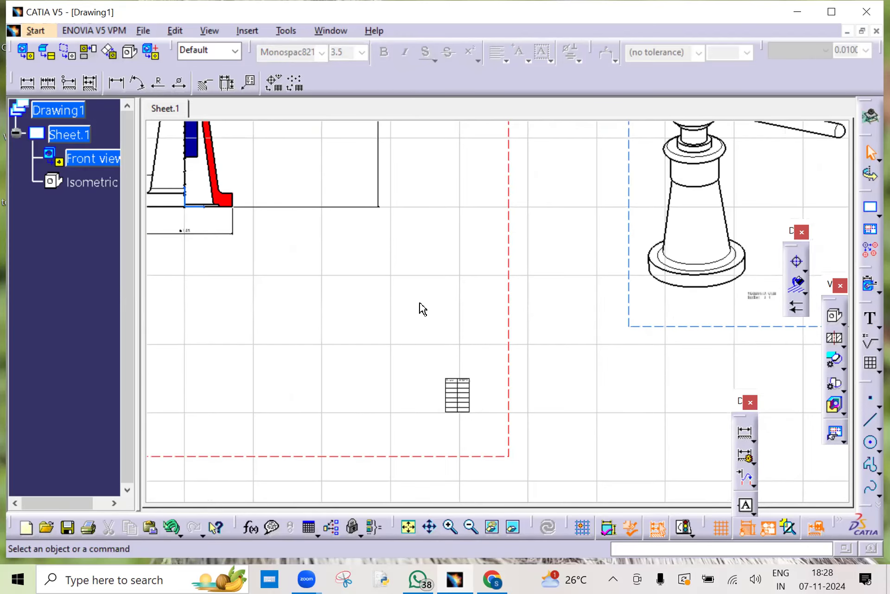
ctrl+middle_drag(388, 334, 468, 321)
middle_drag(490, 391, 386, 295)
ctrl+middle_drag(402, 351, 422, 374)
middle_drag(422, 374, 381, 207)
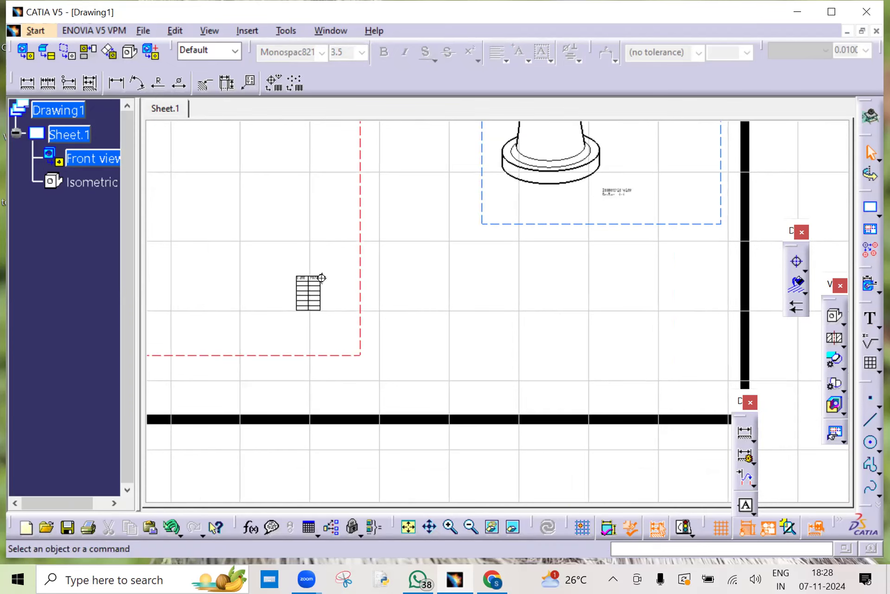
ctrl+middle_drag(322, 277, 340, 361)
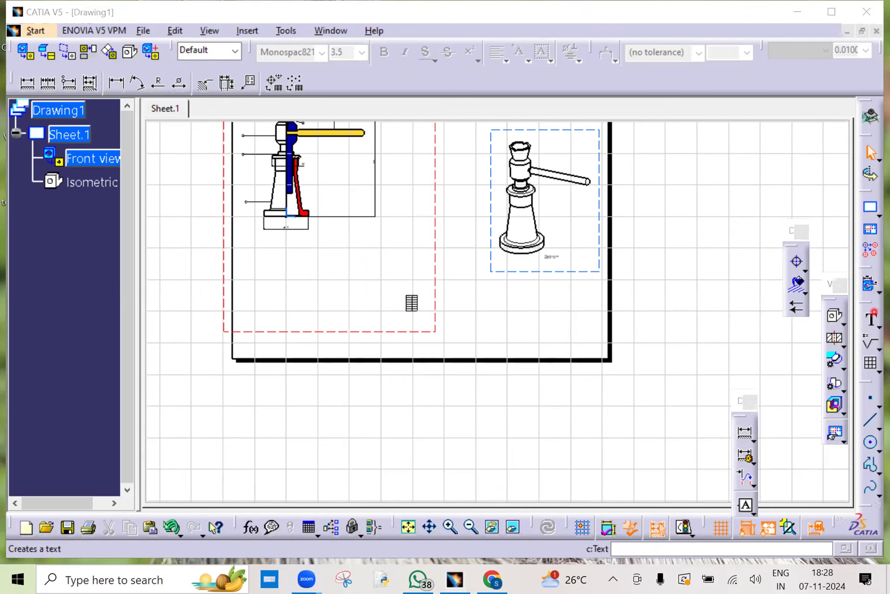
click(871, 318)
click(289, 285)
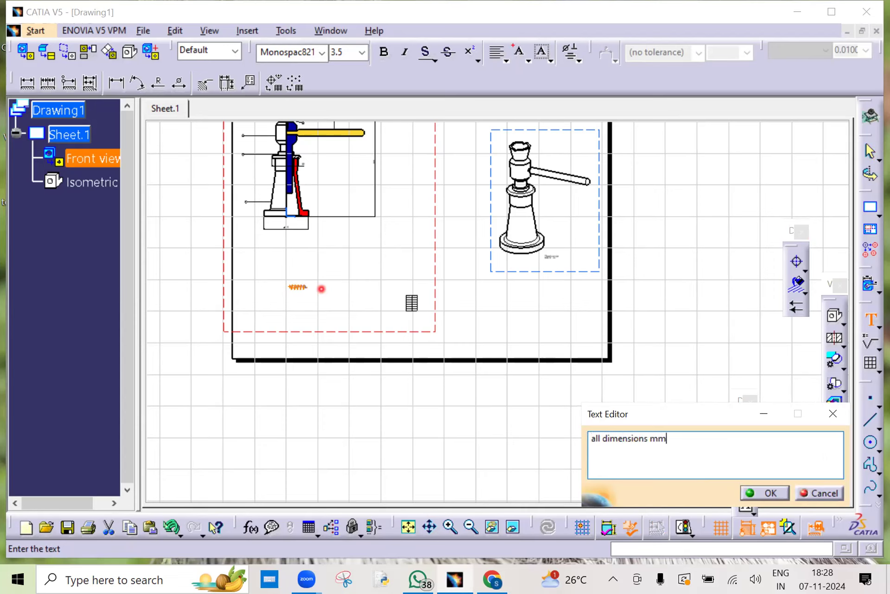
click(765, 492)
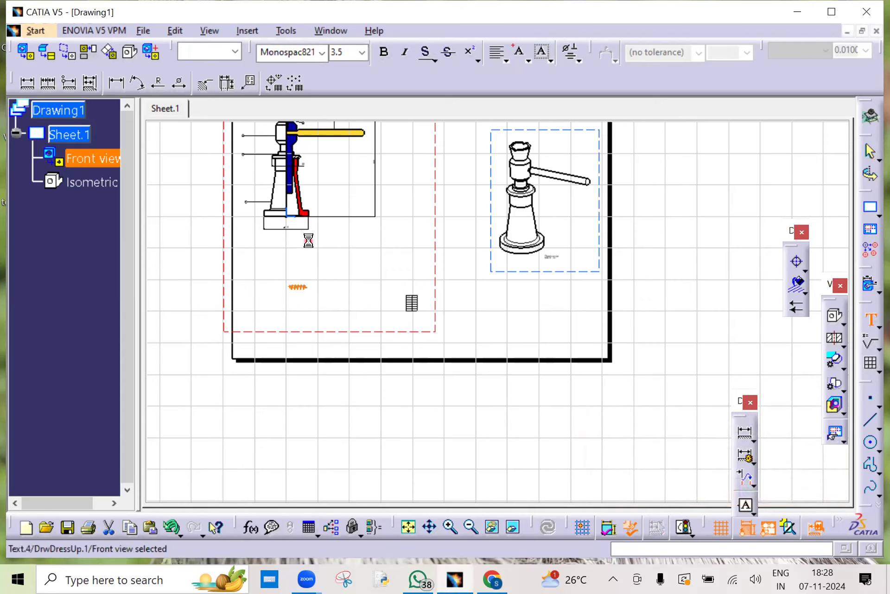
- Move the "all dimensions mm" note further left and down below the front view
ctrl+middle_drag(310, 303, 332, 199)
mouse_move(203, 331)
middle_down()
mouse_move(707, 366)
mouse_move(710, 322)
middle_up()
drag(449, 251, 225, 361)
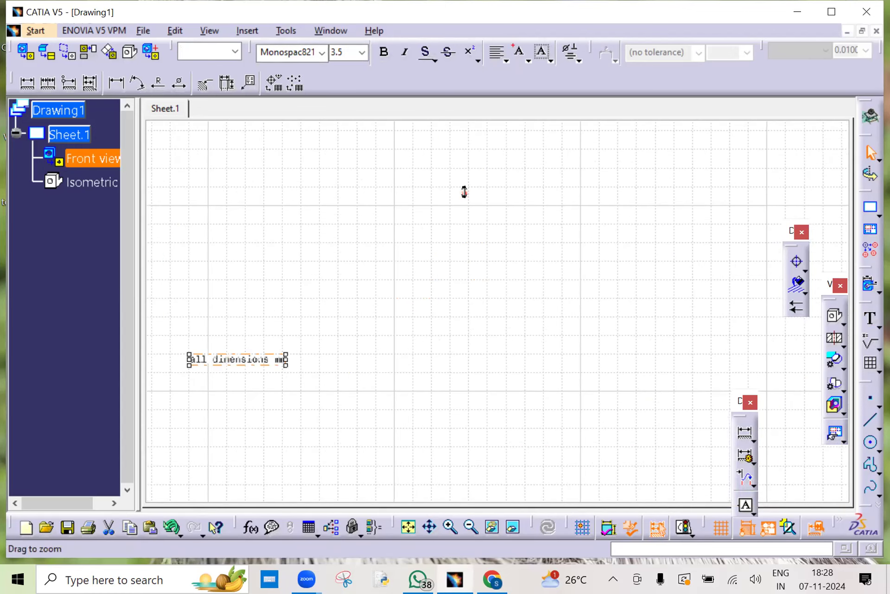
ctrl+middle_drag(463, 191, 504, 308)
drag(426, 285, 399, 295)
- Switch the drawing to editing the sheet background
ctrl+middle_drag(497, 232, 526, 338)
middle_drag(642, 273, 481, 259)
ctrl+middle_drag(481, 259, 474, 171)
middle_drag(537, 304, 435, 309)
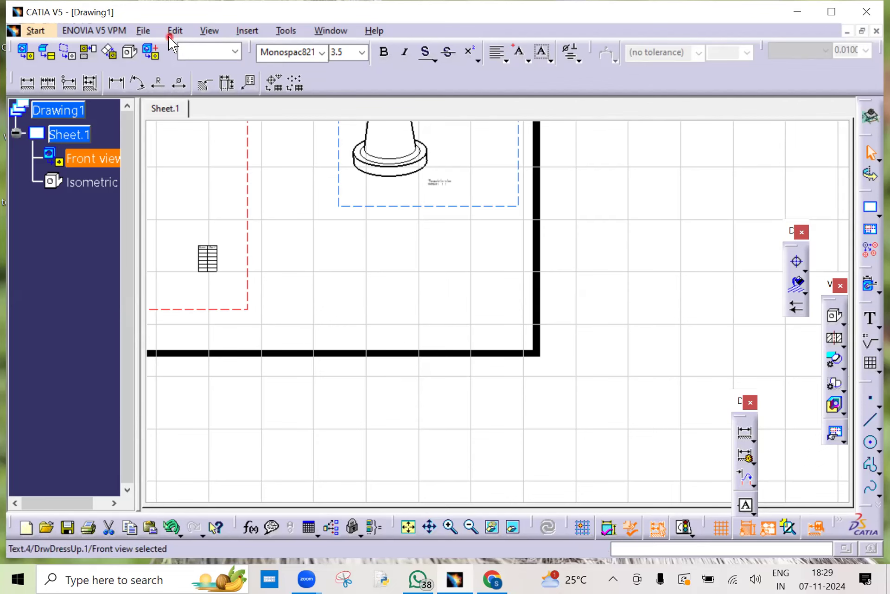
click(181, 31)
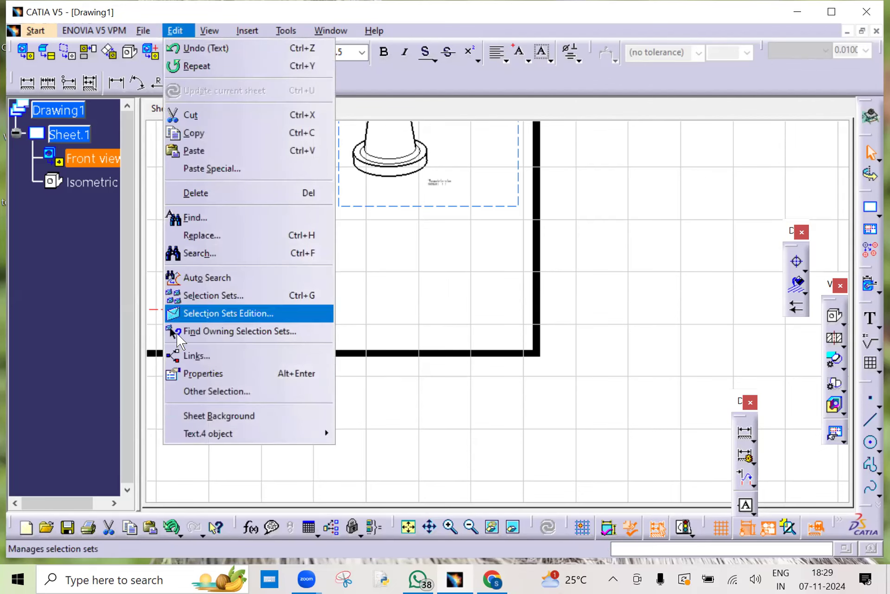
click(209, 417)
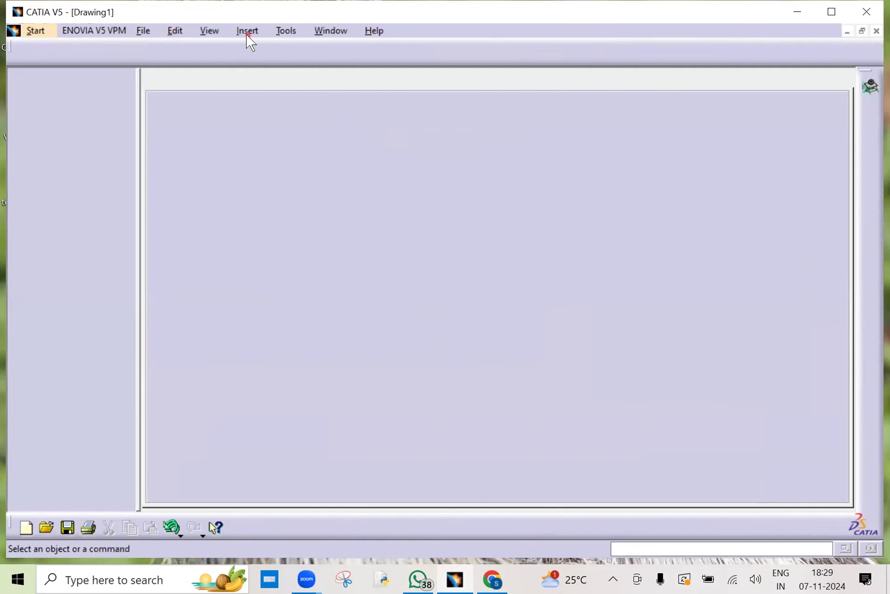
- Create a frame and title block on the sheet using the Drawing Titleblock Sample 1 style
click(246, 30)
mouse_move(284, 71)
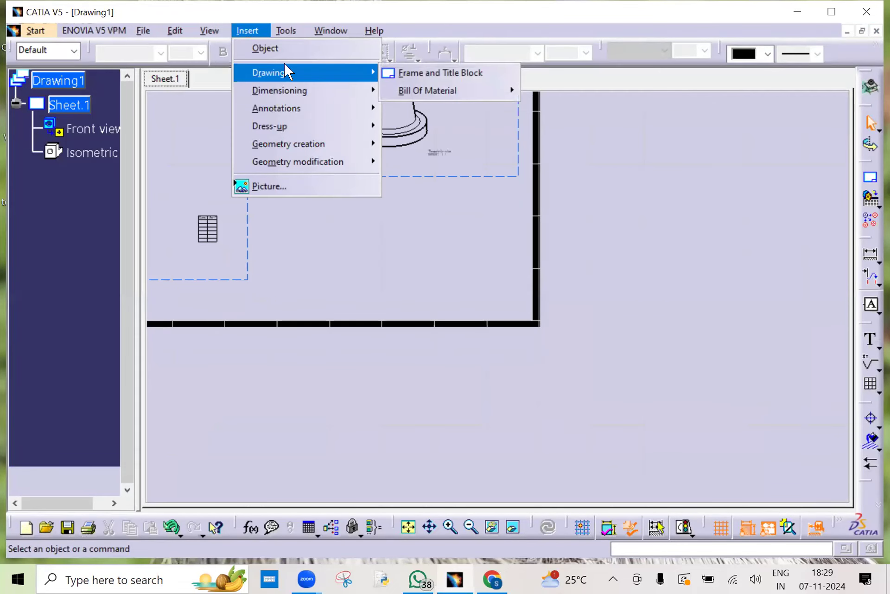
click(419, 72)
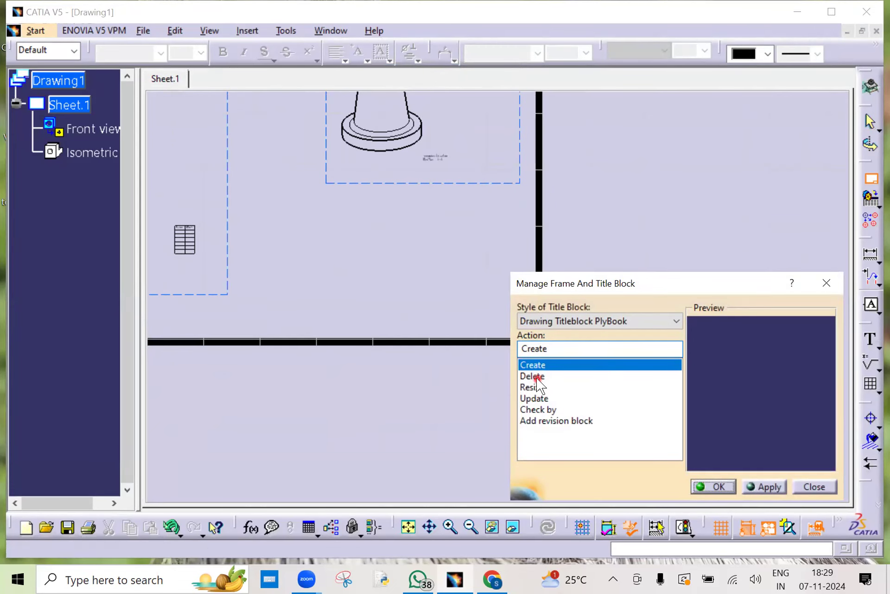
click(633, 321)
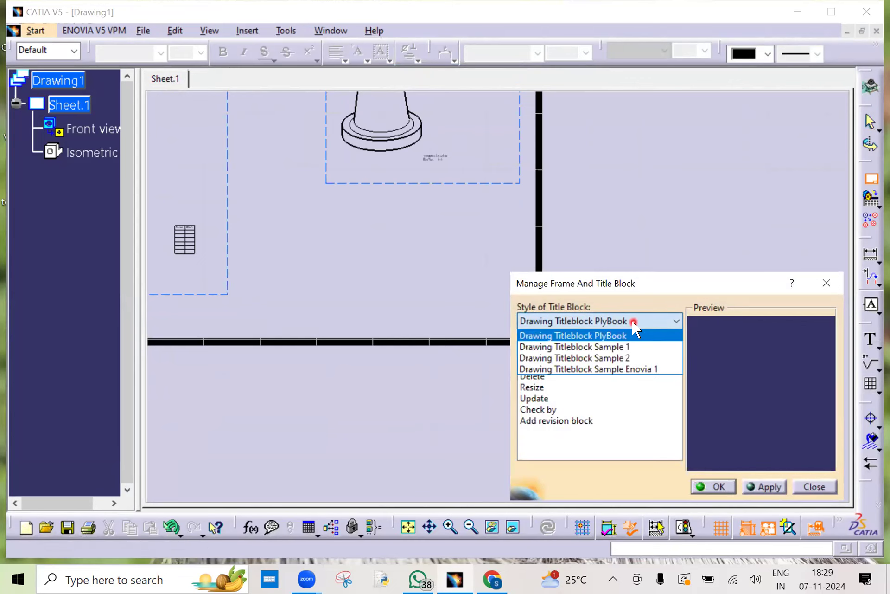
click(581, 344)
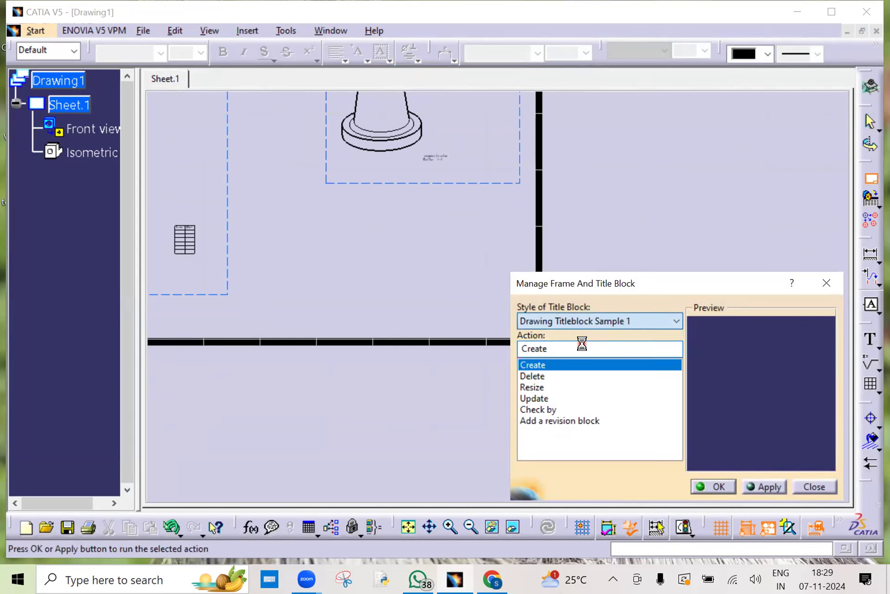
click(714, 486)
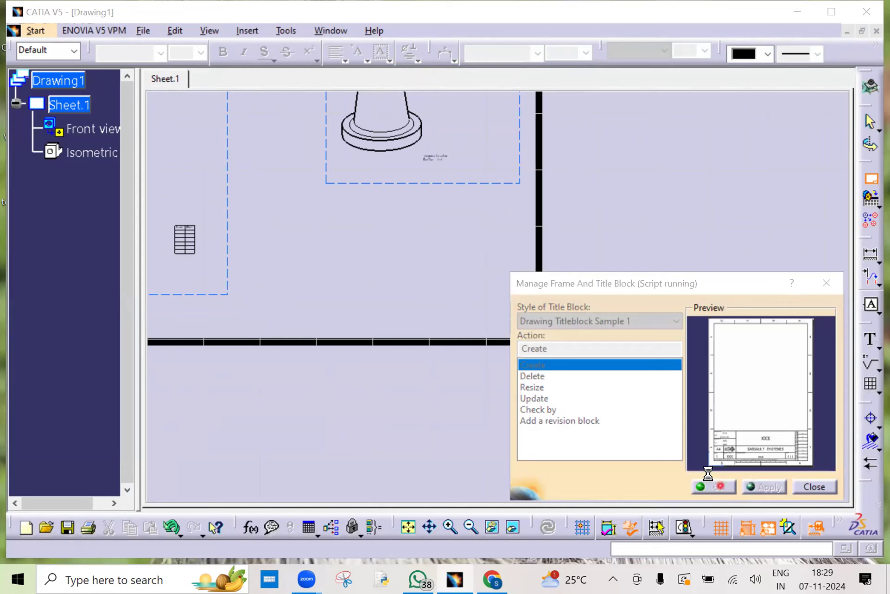
click(816, 486)
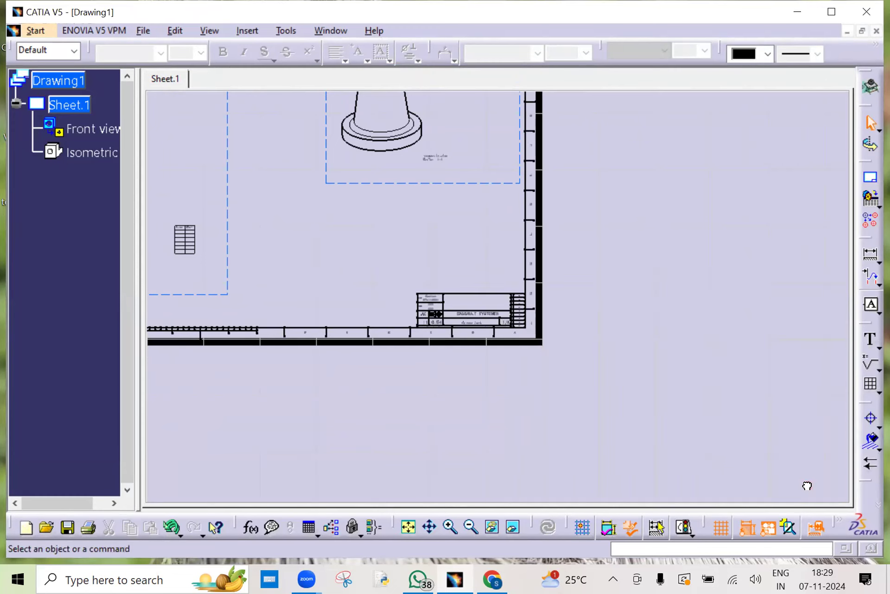
- Examine the title block's designer, date, checker, size, scale, weight and drawing number fields
mouse_move(549, 107)
middle_down()
mouse_move(550, 197)
mouse_move(578, 44)
middle_up()
mouse_move(585, 351)
middle_down()
mouse_move(725, 258)
mouse_move(718, 209)
middle_up()
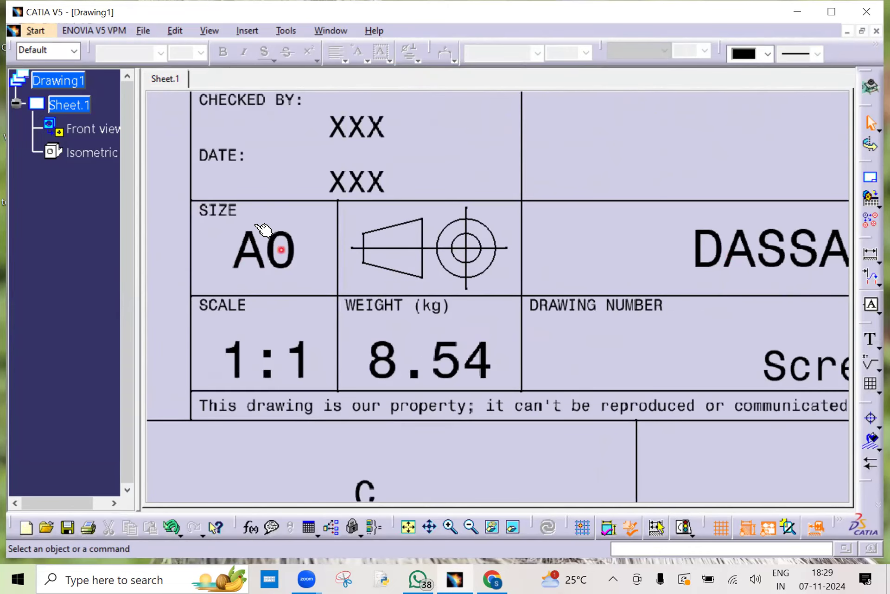
middle_drag(294, 245, 304, 272)
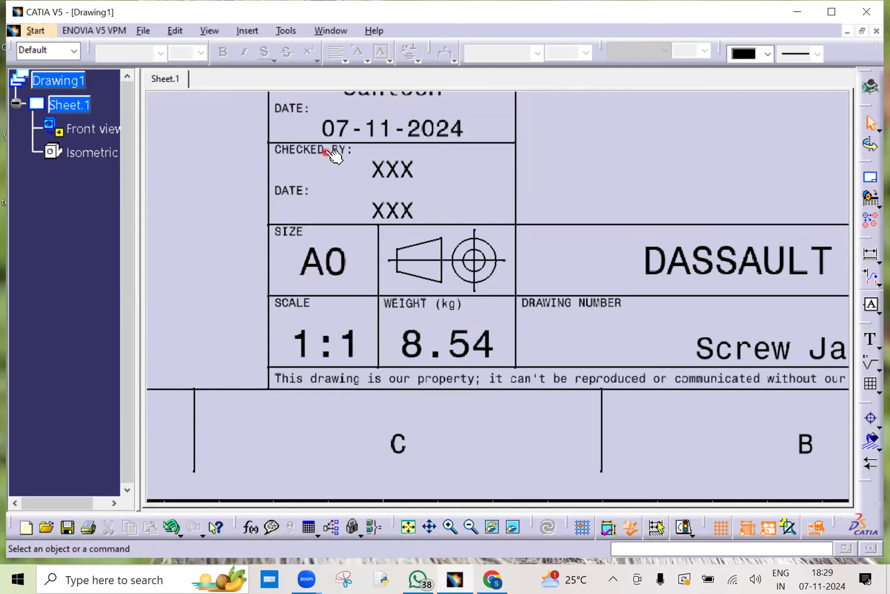
middle_drag(334, 153, 330, 334)
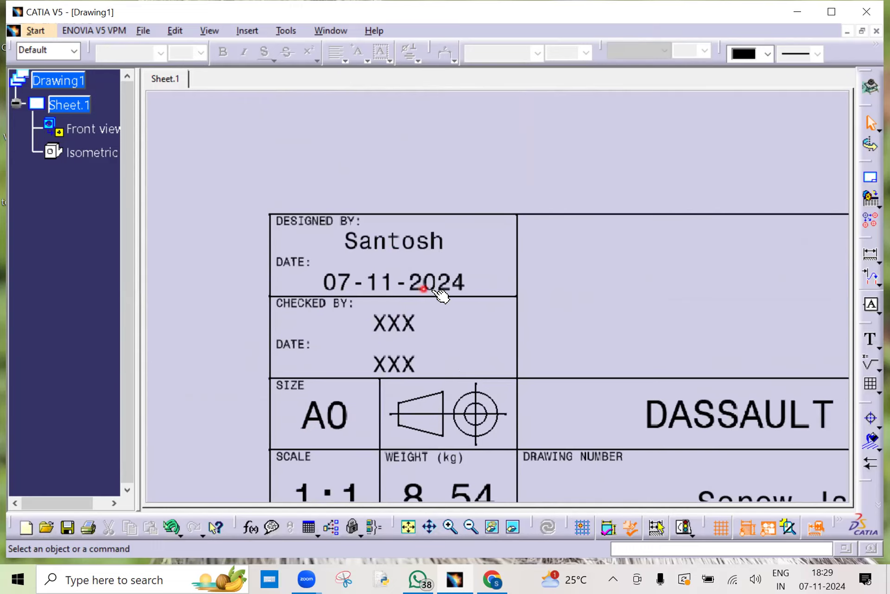
mouse_move(529, 332)
middle_down()
mouse_move(362, 167)
mouse_move(630, 353)
mouse_move(342, 312)
middle_up()
middle_drag(240, 389, 483, 369)
mouse_move(681, 333)
ctrl+middle_down()
mouse_move(672, 346)
mouse_move(312, 260)
ctrl+middle_up()
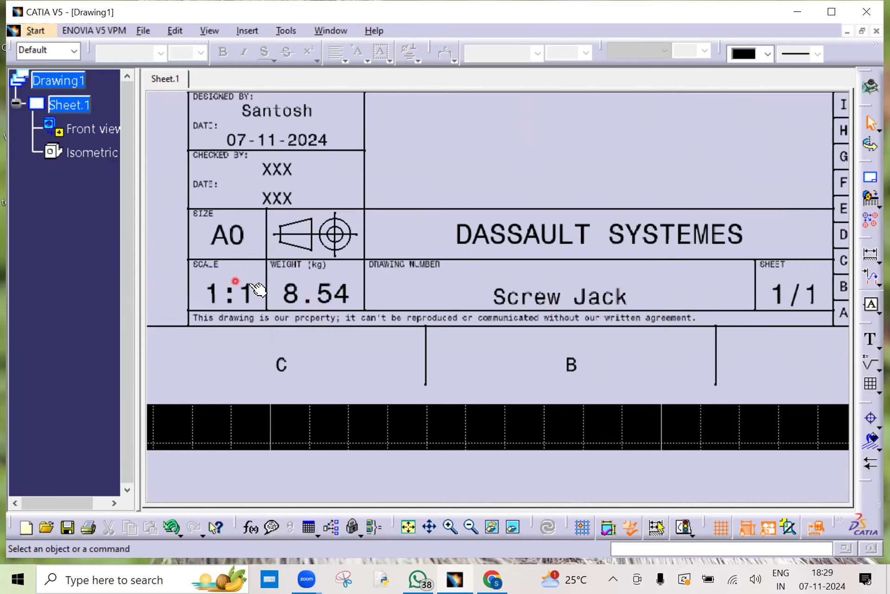
ctrl+middle_drag(453, 333, 488, 253)
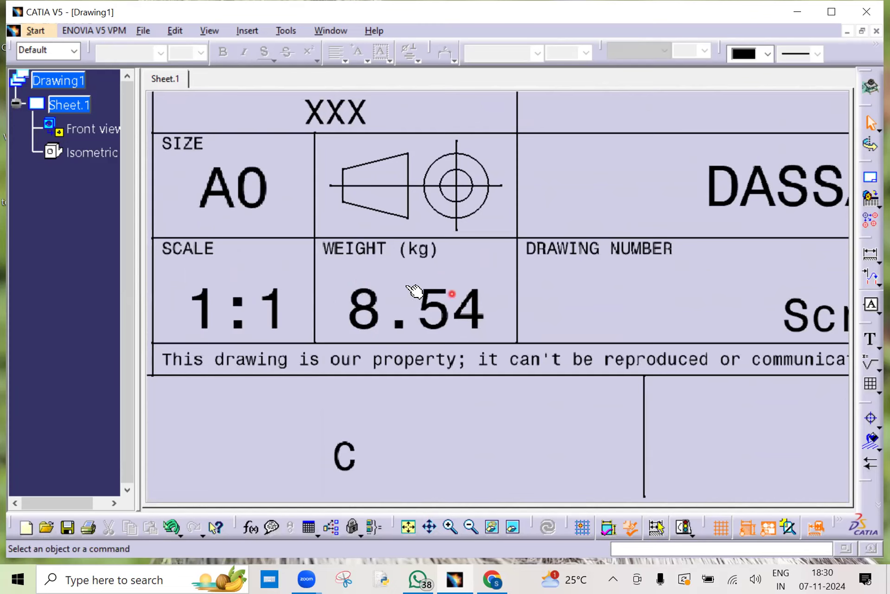
- Examine the title block's drawing number, sheet and revision fields, along with the isometric view above it
ctrl+middle_drag(443, 319, 347, 342)
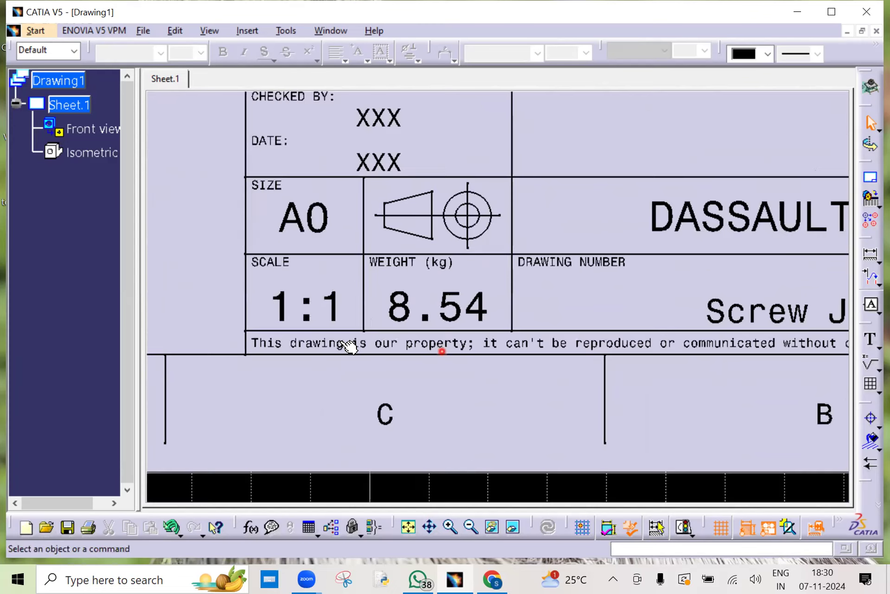
middle_drag(712, 302, 235, 362)
ctrl+middle_drag(668, 322, 569, 341)
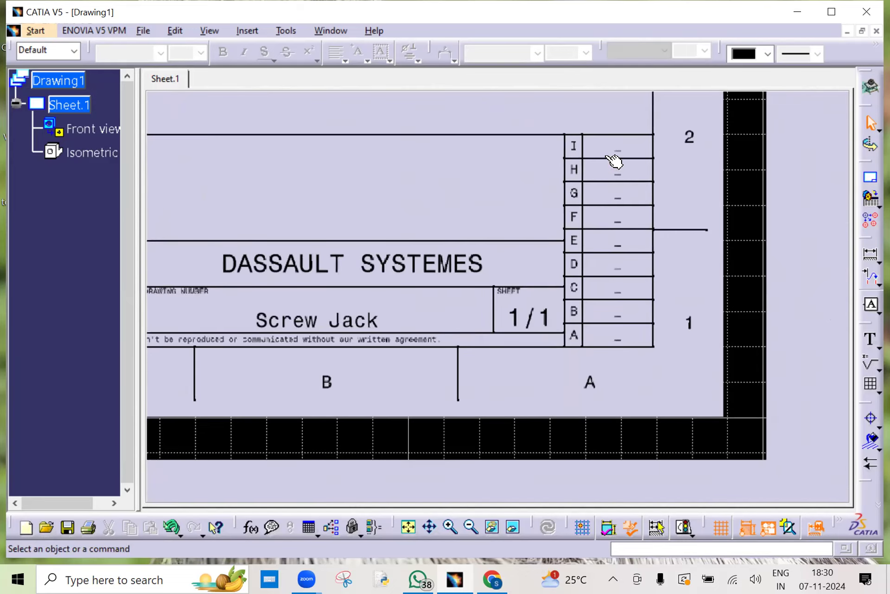
mouse_move(328, 263)
middle_down()
mouse_move(587, 351)
mouse_move(612, 400)
middle_up()
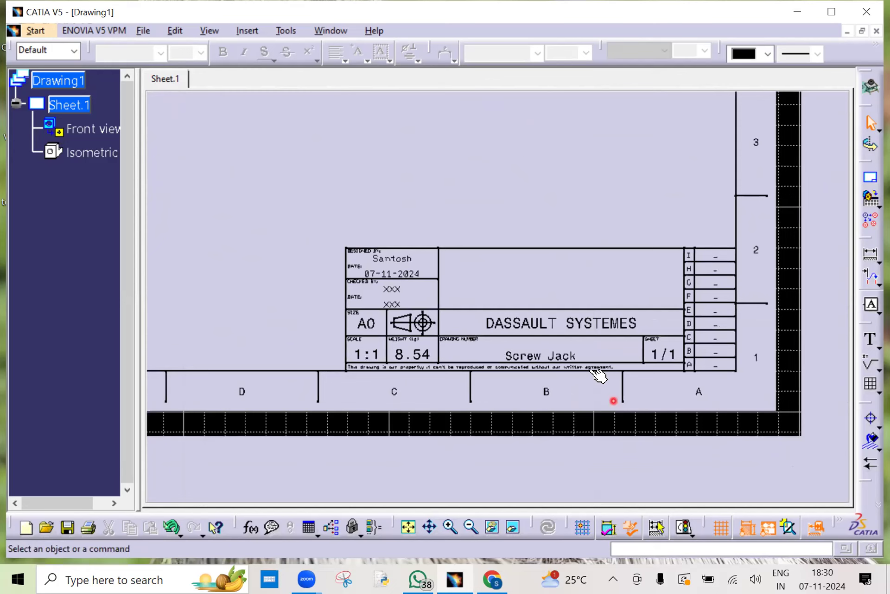
ctrl+middle_drag(454, 171, 479, 284)
mouse_move(477, 197)
middle_down()
mouse_move(473, 372)
mouse_move(491, 524)
middle_up()
middle_drag(454, 411, 452, 397)
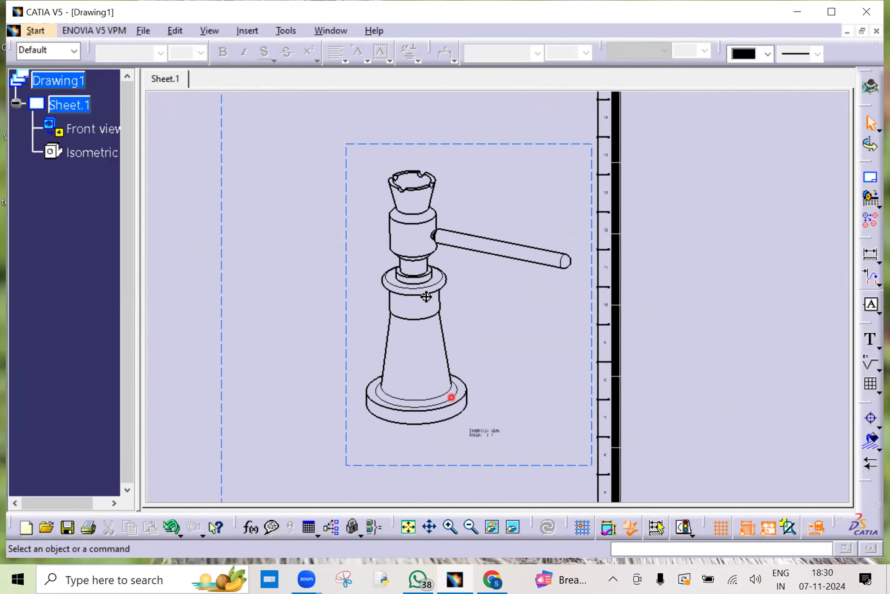
middle_drag(423, 294, 409, 97)
ctrl+middle_drag(541, 280, 525, 188)
middle_drag(346, 321, 610, 312)
ctrl+middle_drag(610, 312, 615, 248)
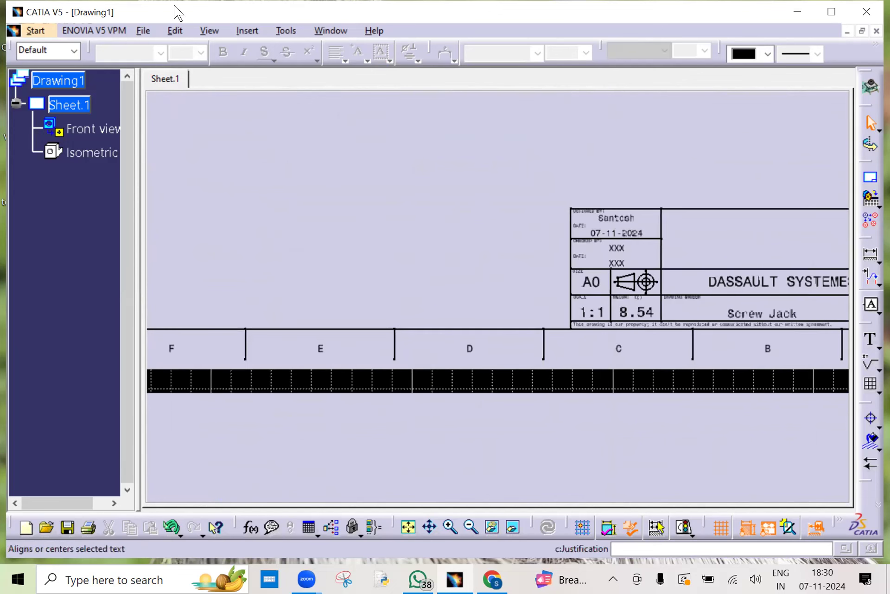
- Start the standard Bill of Material insertion and try to place the table beside the title block
click(255, 31)
mouse_move(289, 73)
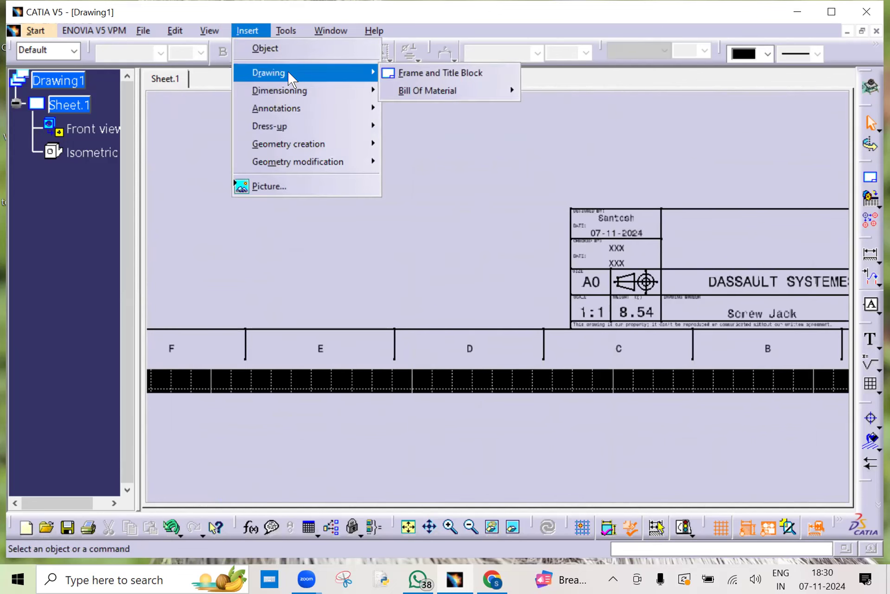
mouse_move(447, 90)
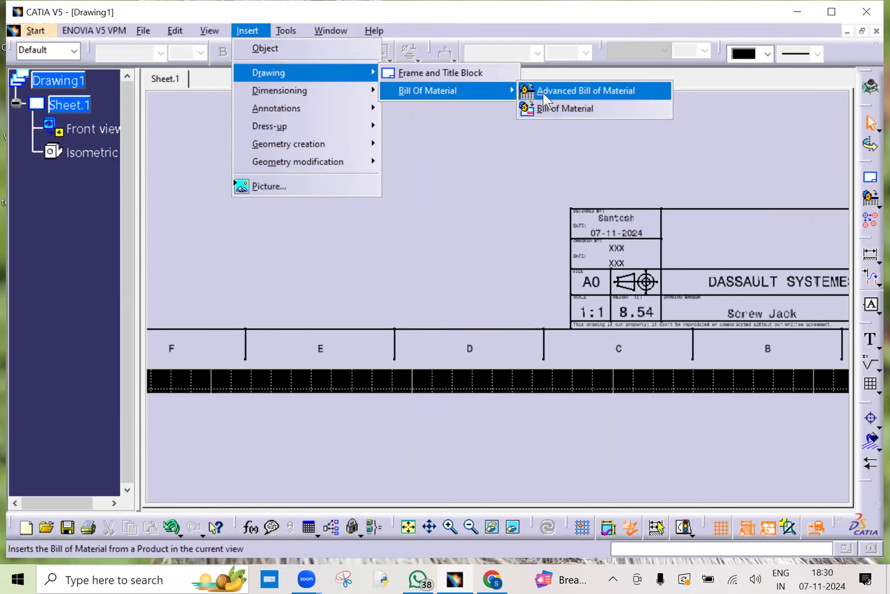
click(537, 106)
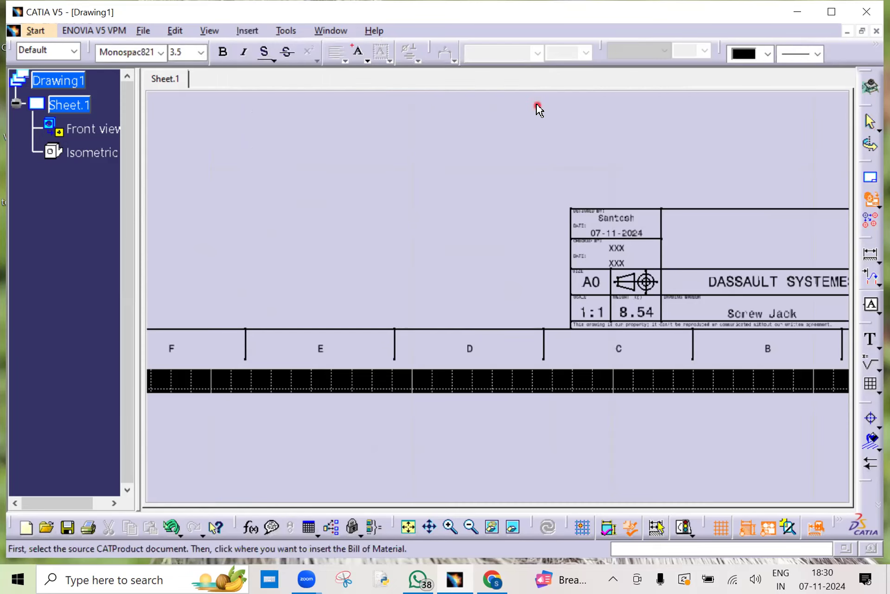
middle_drag(424, 238, 432, 313)
click(413, 265)
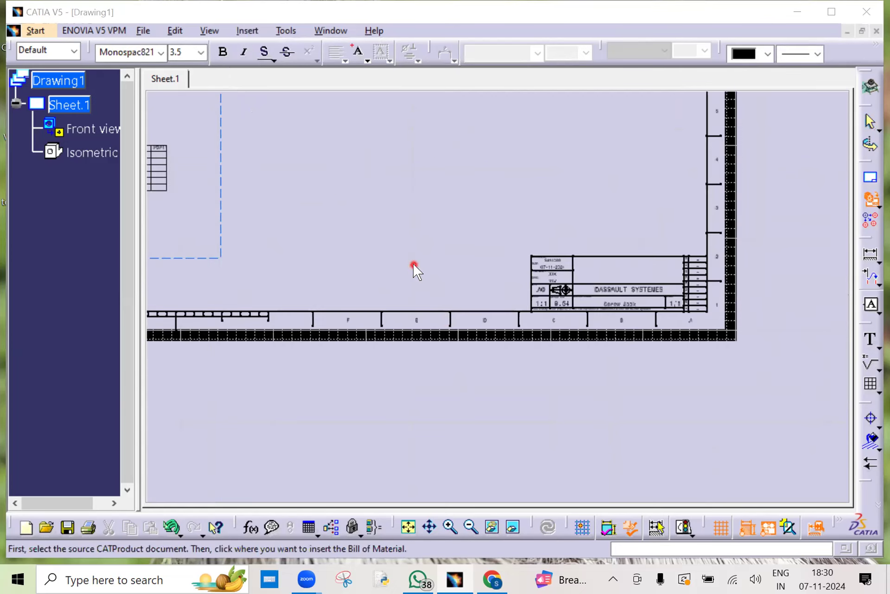
click(557, 320)
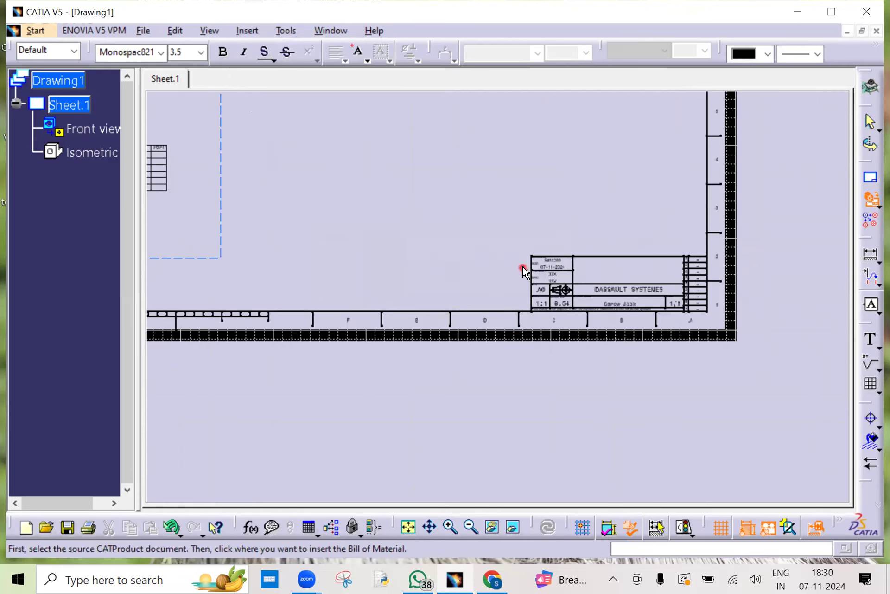
- Look over the sheet's parts table, frame, isometric view and sectioned front view
middle_drag(559, 387, 452, 368)
middle_drag(386, 281, 582, 287)
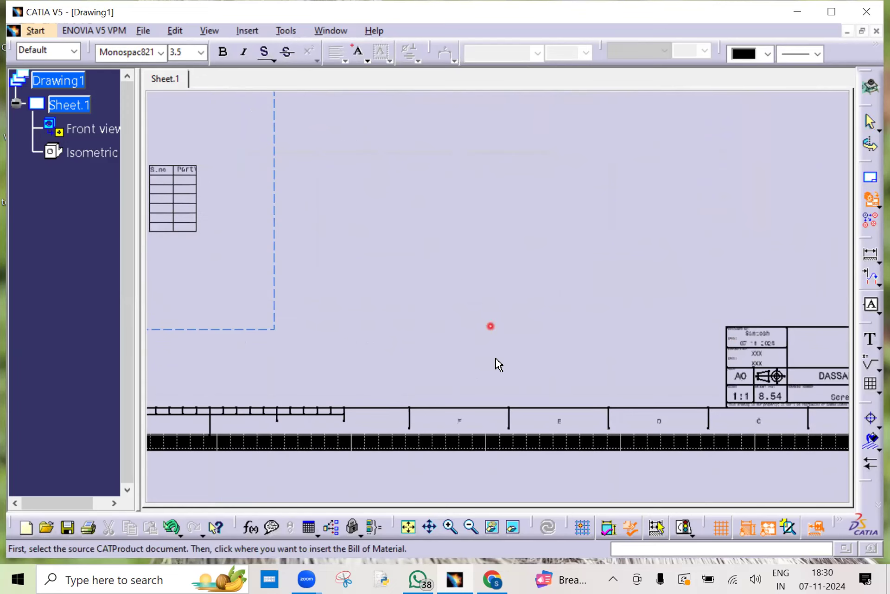
ctrl+middle_drag(453, 241, 447, 381)
middle_drag(557, 216, 495, 501)
ctrl+middle_drag(495, 501, 506, 395)
middle_drag(506, 394, 505, 171)
ctrl+middle_drag(505, 172, 510, 137)
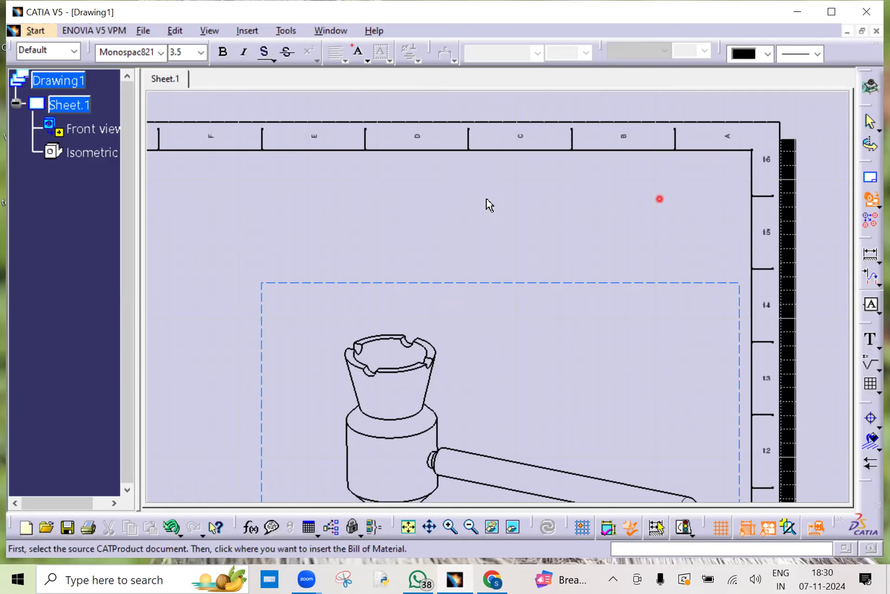
middle_drag(572, 246, 571, 451)
middle_drag(487, 321, 555, 210)
middle_drag(526, 246, 524, 182)
middle_drag(495, 287, 592, 373)
mouse_move(516, 283)
middle_down()
mouse_move(514, 263)
mouse_move(624, 493)
middle_up()
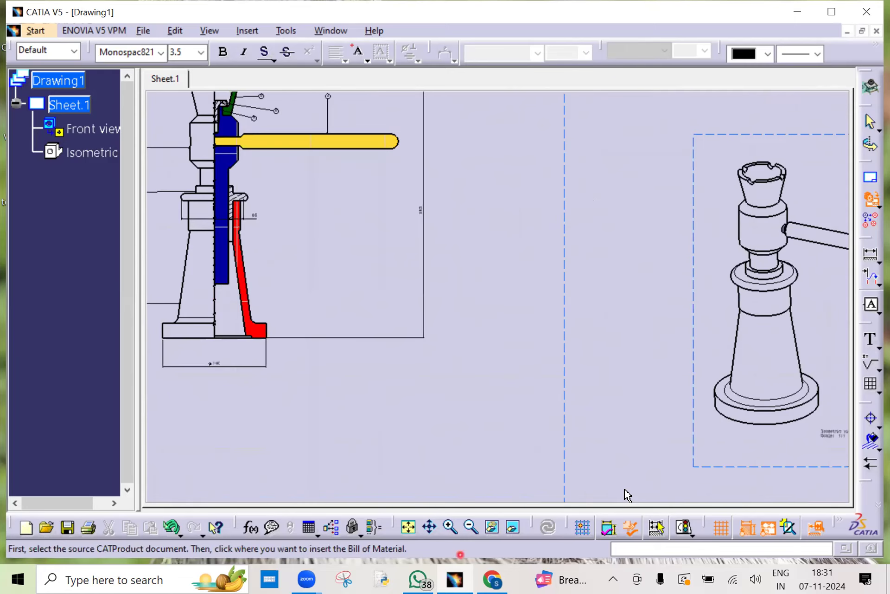